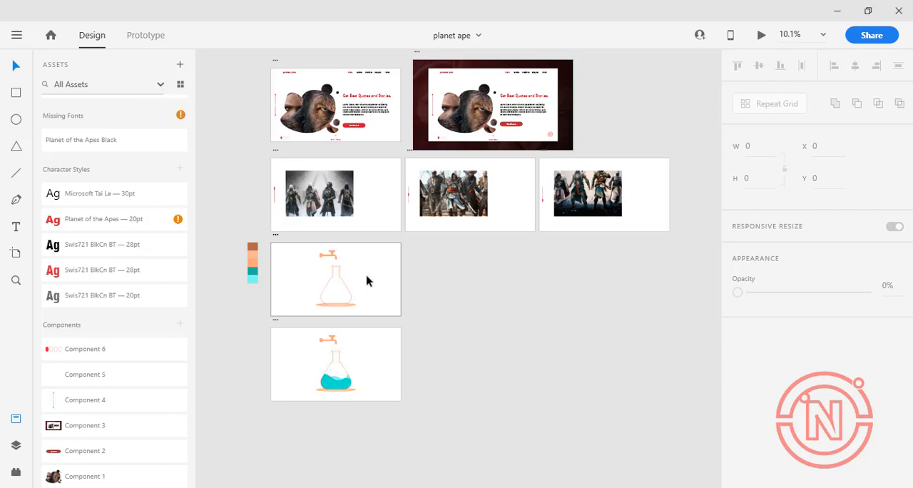
Examine the finished empty-flask and filled-flask artboards, including the tap and flask artwork
scroll(329, 338, "up", 10)
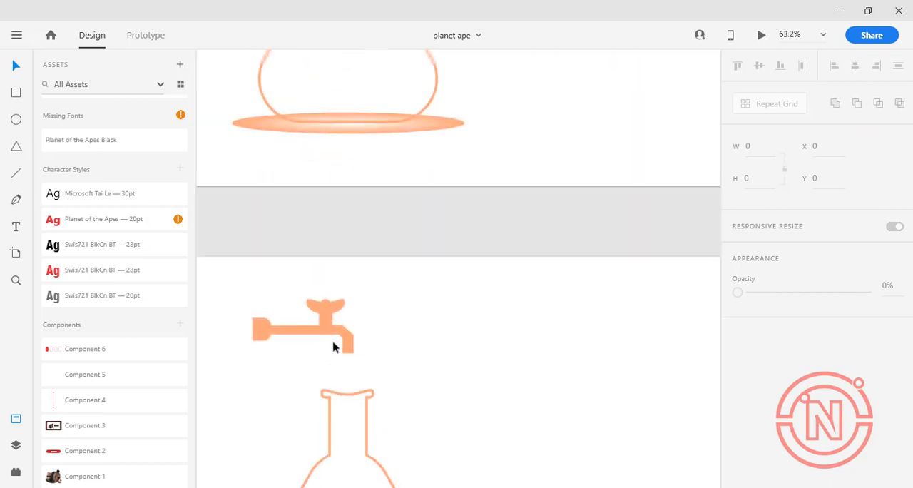
scroll(330, 338, "down", 10)
scroll(285, 289, "up", 6)
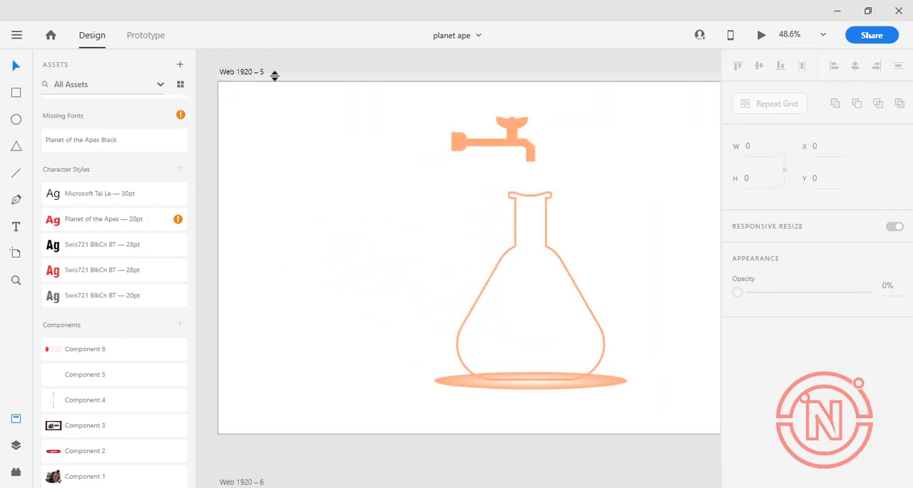
scroll(353, 239, "down", 5)
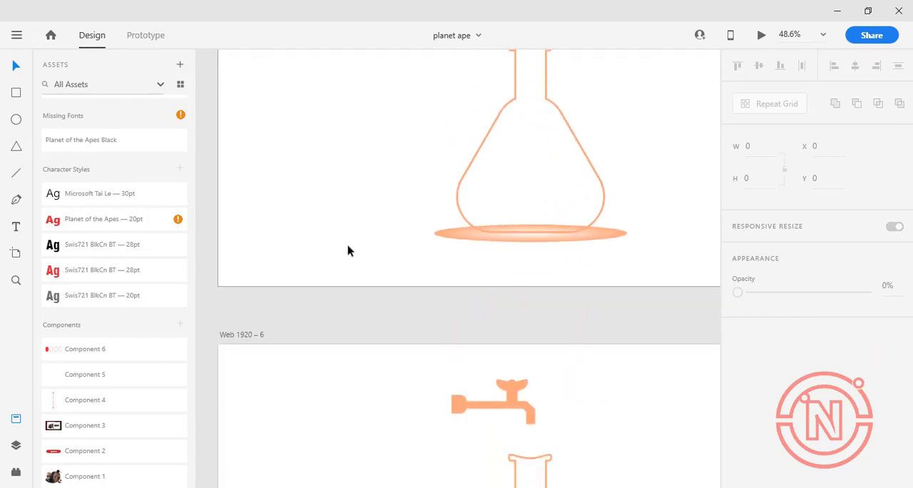
scroll(271, 330, "down", 1)
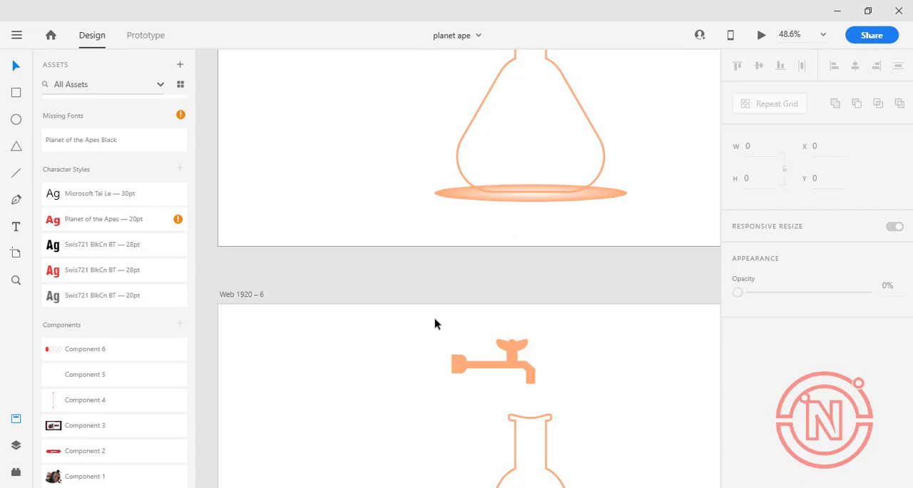
scroll(434, 320, "up", 2)
scroll(435, 321, "down", 5)
scroll(437, 323, "up", 1)
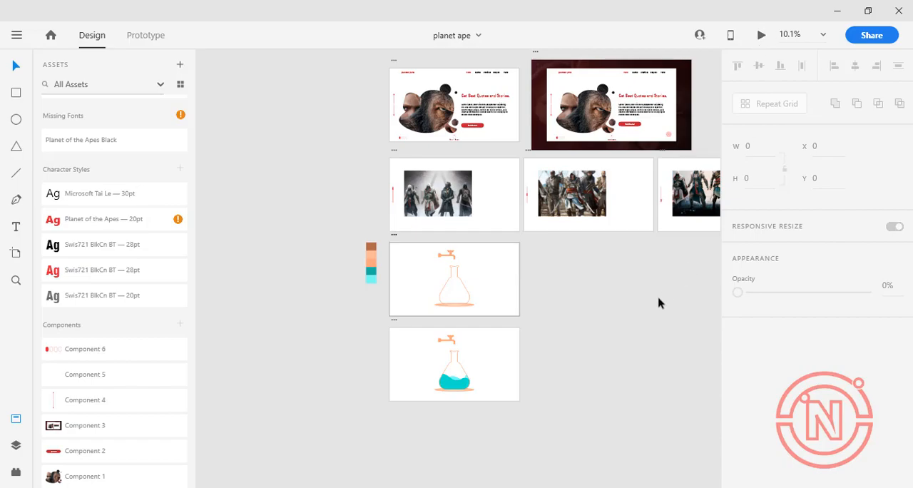
Preview the liquid-filling flask animation and return to the design
key("ctrl+Return")
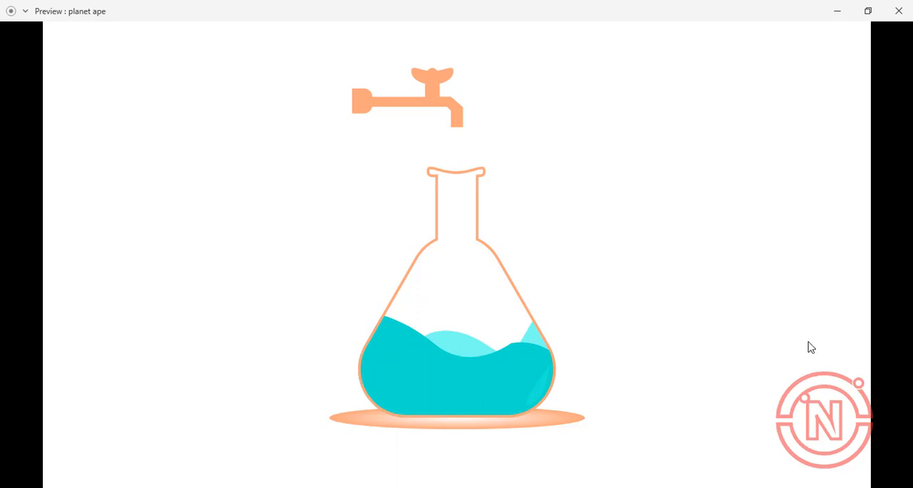
left_click(838, 13)
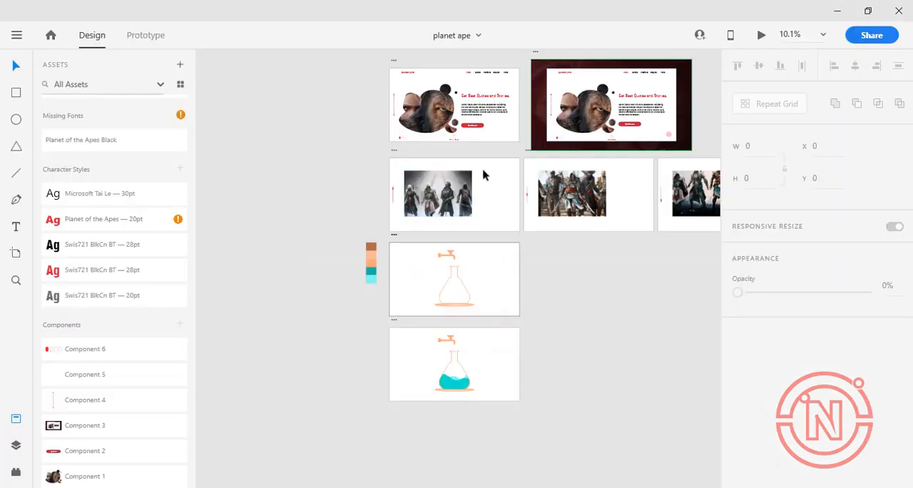
left_click(762, 35)
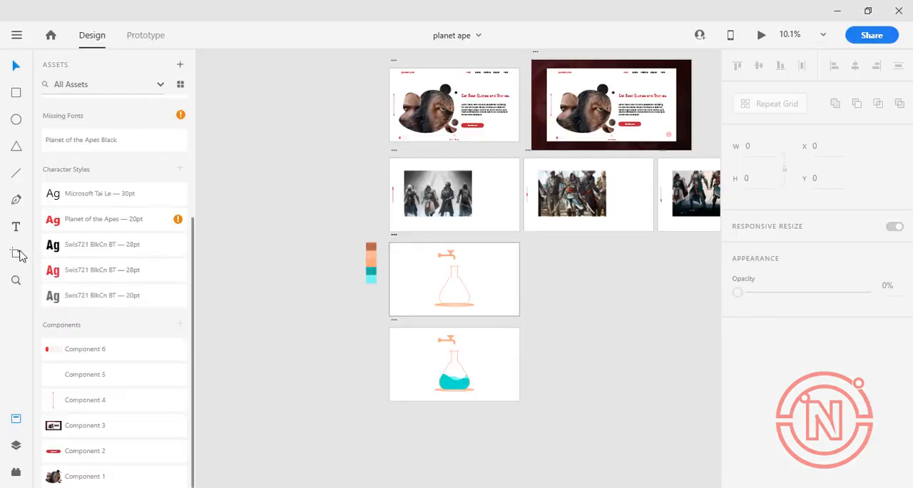
Add two new Web 1920 artboards to the document
left_click(16, 253)
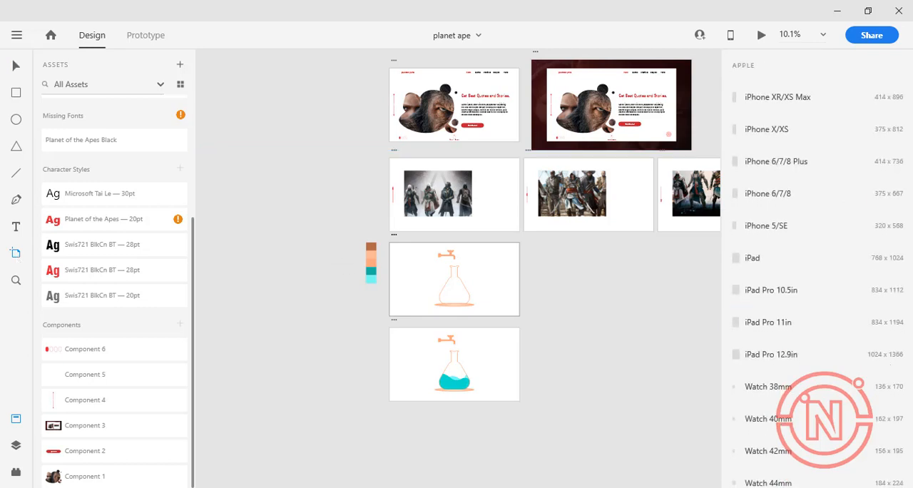
scroll(838, 390, "down", 5)
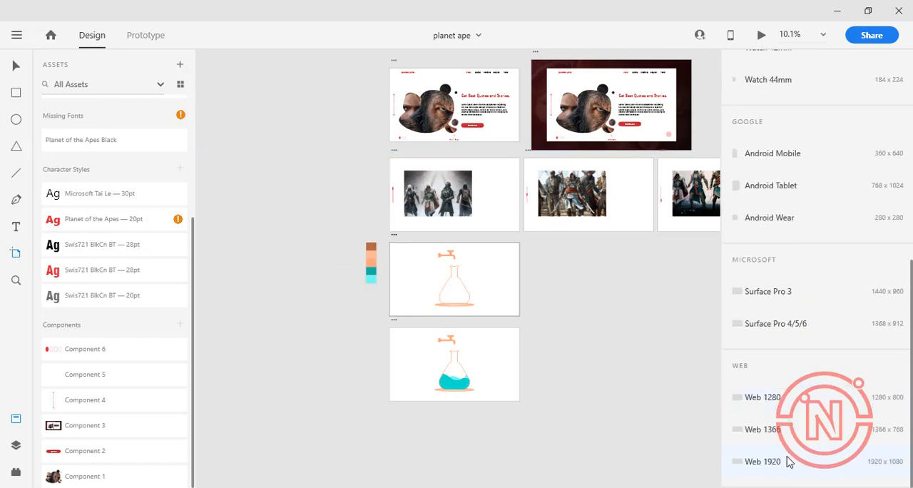
left_click(787, 455)
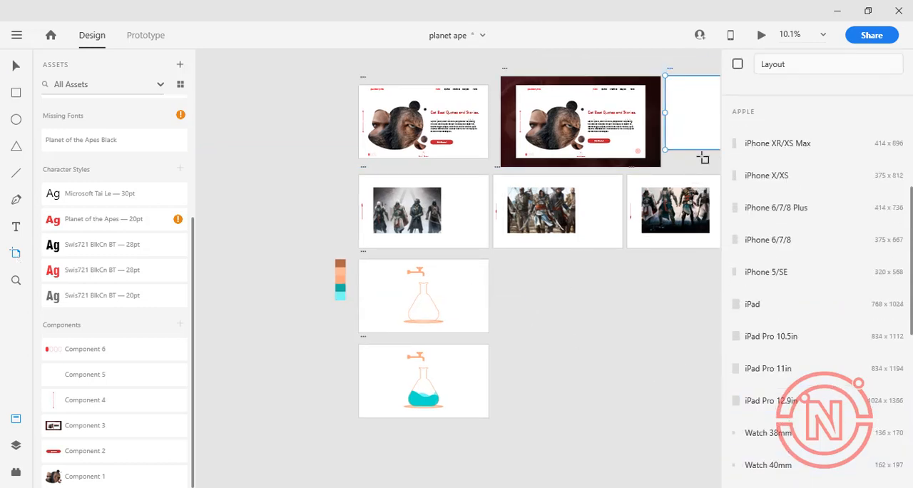
left_click(706, 131)
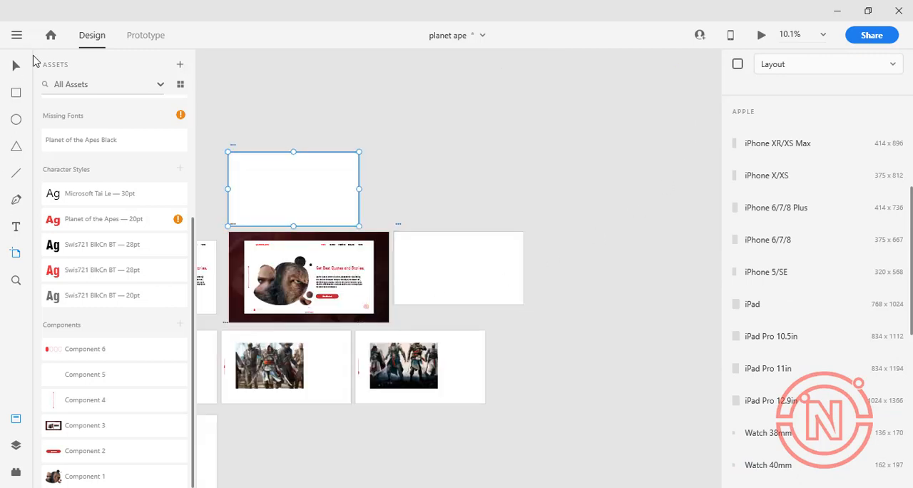
Move the two blank artboards side by side into the row of the empty-flask artboard
left_click(10, 71)
left_click_drag(492, 293, 315, 457)
left_click_drag(286, 172, 414, 277)
scroll(416, 283, "down", 2)
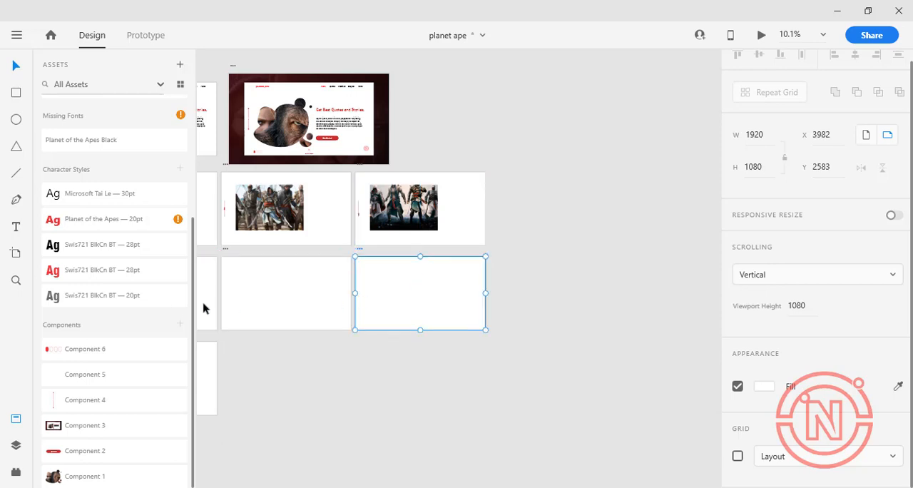
scroll(212, 307, "up", 6)
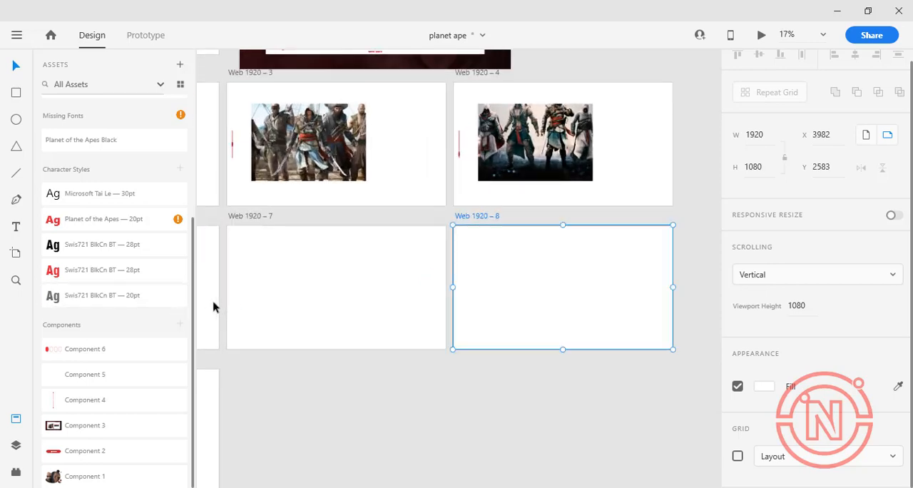
scroll(213, 307, "up", 1)
scroll(446, 252, "up", 3)
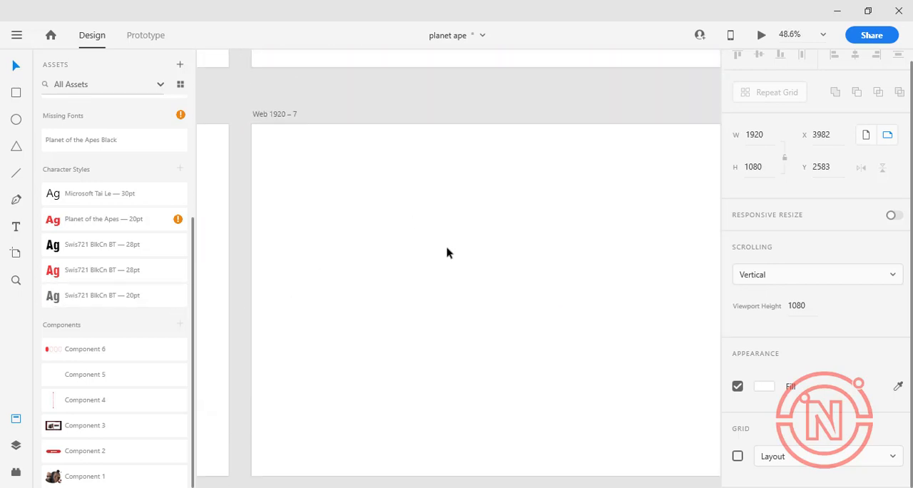
scroll(446, 251, "up", 2)
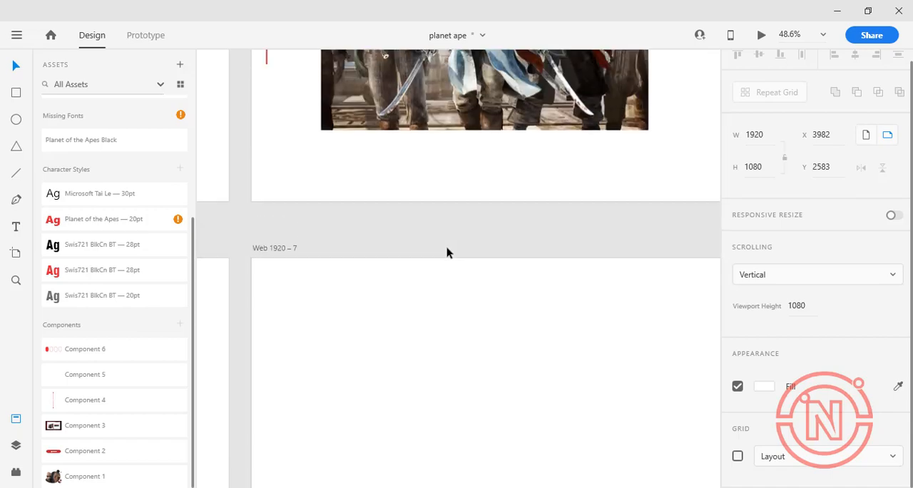
scroll(446, 251, "up", 2)
scroll(447, 251, "down", 5)
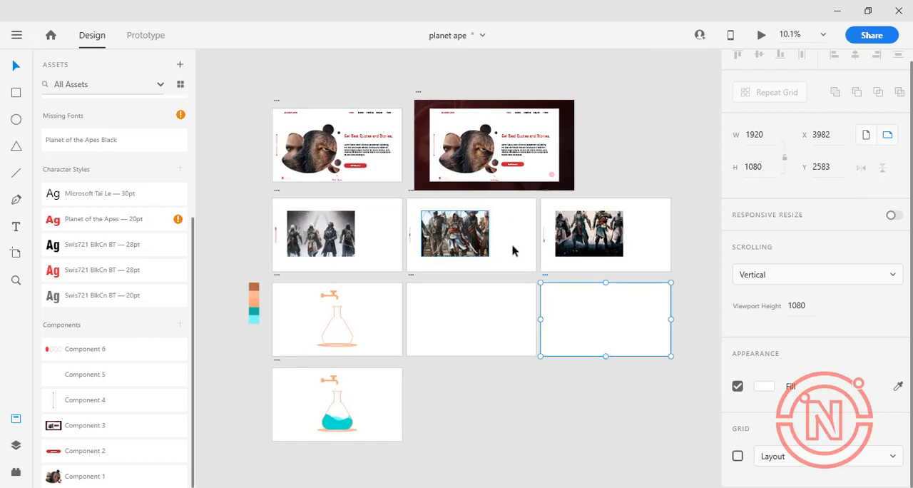
scroll(331, 268, "up", 3)
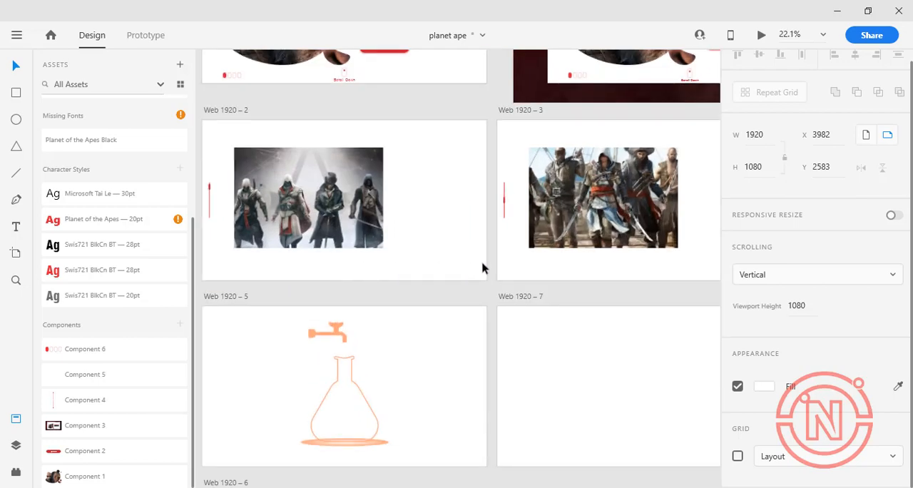
scroll(482, 267, "down", 3)
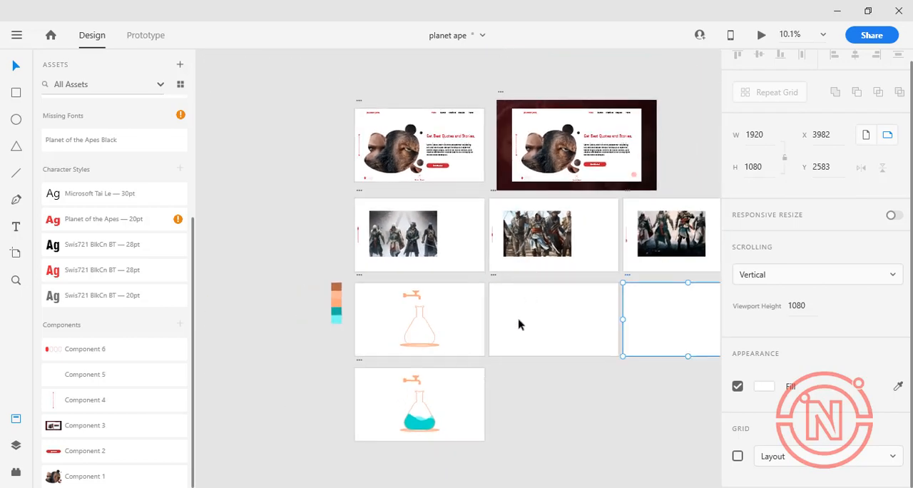
Draw a rectangle about 61 × 54 on the Web 1920 – 7 artboard and round its two right-hand corners to 27, forming a D shape
scroll(519, 325, "up", 3)
key("r")
scroll(339, 237, "up", 4)
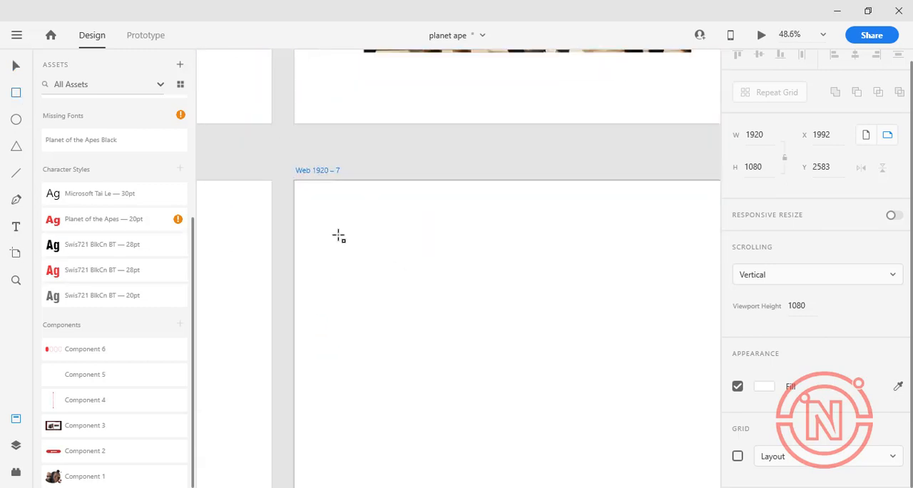
mouse_move(326, 212)
left_mouse_down()
mouse_move(368, 255)
mouse_move(379, 241)
left_mouse_up()
mouse_move(379, 225)
left_mouse_down()
mouse_move(345, 225)
mouse_move(360, 225)
left_mouse_up()
left_click_drag(333, 217, 342, 226)
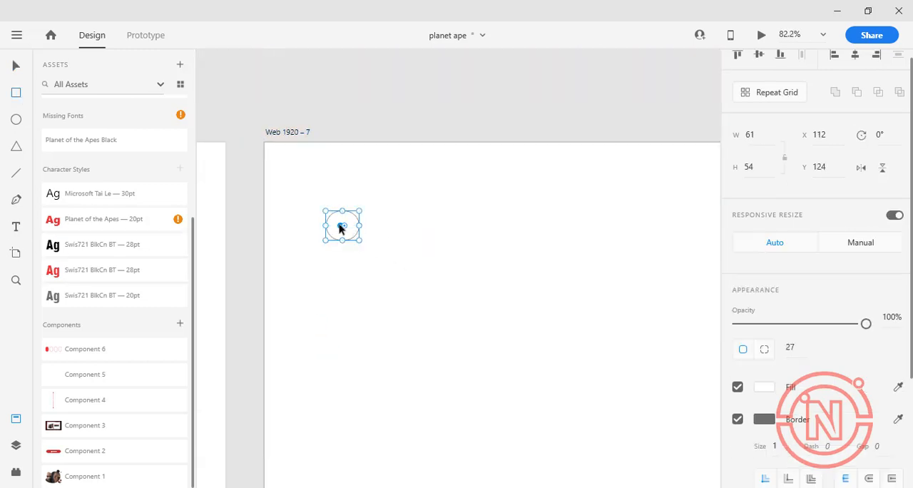
left_click(438, 212)
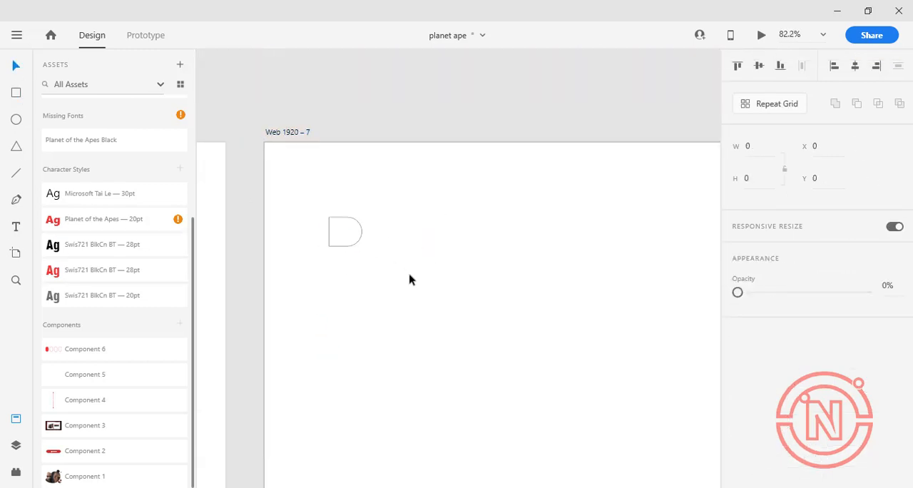
Draw a long thin rectangle about 181 × 27 as the tap's pipe and place it overlapping the rounded side of the D shape
mouse_move(381, 221)
left_mouse_down()
mouse_move(397, 245)
mouse_move(480, 236)
left_mouse_up()
left_click(13, 65)
left_click_drag(421, 224, 342, 218)
left_click(339, 230)
left_click(443, 229)
left_click(336, 224, "shift")
left_click(855, 65)
left_click(491, 459)
left_click(302, 221)
Draw a small upright rectangle about 20 × 42, round its ends fully, and place it over the pipe near its right end
left_click(16, 93)
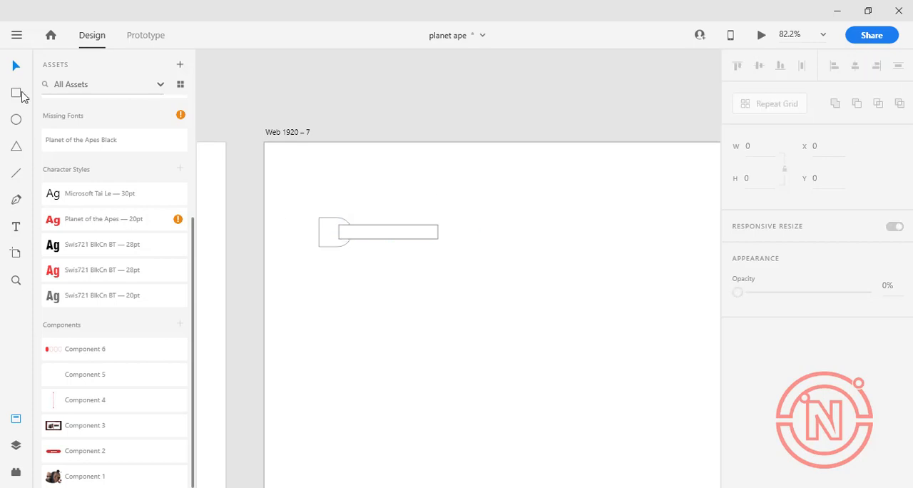
left_click_drag(465, 200, 485, 227)
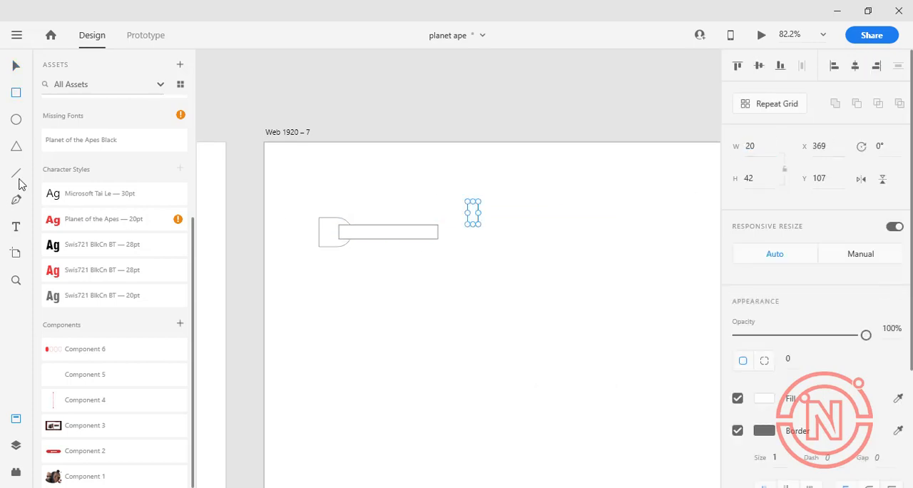
scroll(468, 209, "up", 8)
left_click(13, 68)
left_click_drag(545, 151, 438, 259)
scroll(507, 247, "down", 7)
Set the pipe rectangle's height to 20 and align it to the vertical middle of the D-shaped base
left_click(422, 272)
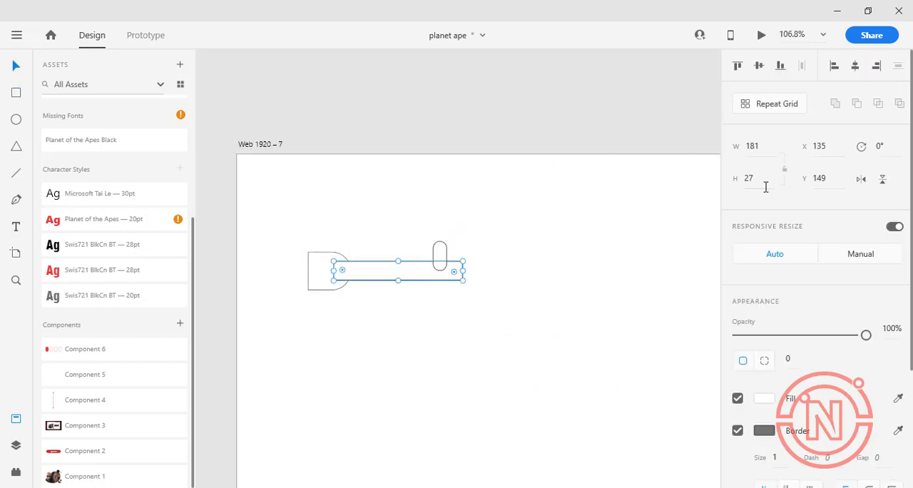
key("BackSpace")
type("20")
key("Return")
left_click(321, 272, "shift")
left_click(855, 66)
key("ctrl+z")
left_click(759, 66)
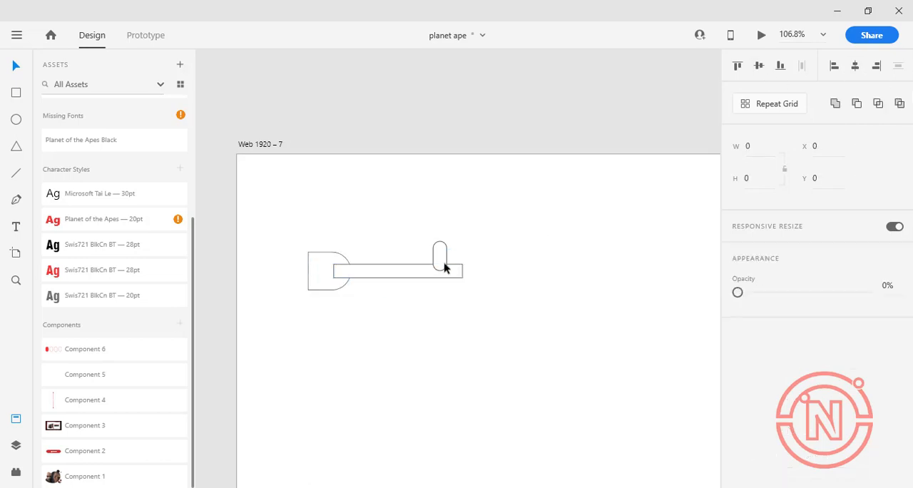
Nudge the rounded stem slightly down over the pipe
left_click(443, 263)
key("Down")
key("Down")
key("Down")
key("Down")
left_click(314, 357)
Draw an ellipse about 72 × 31 above the pipe and pull its top point down to form a curved tap handle
left_click_drag(460, 207, 538, 236)
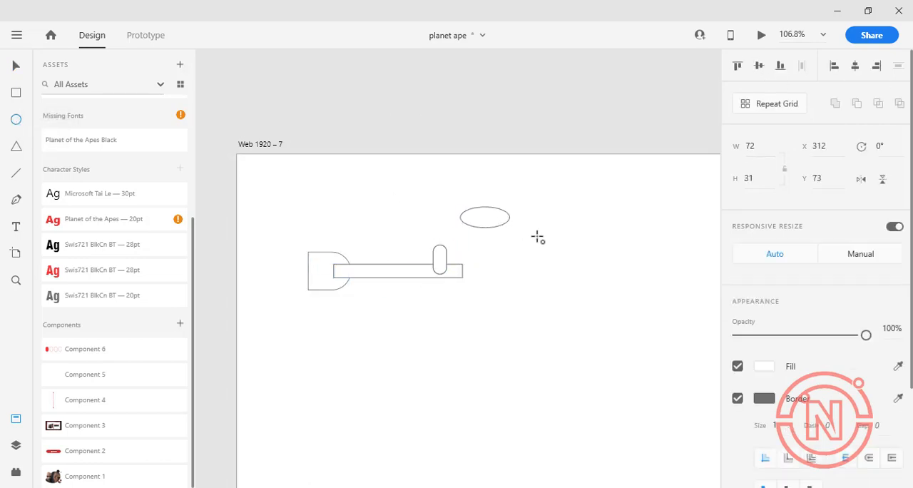
left_click(17, 66)
double_click(493, 222)
mouse_move(498, 207)
left_mouse_down()
mouse_move(499, 222)
mouse_move(538, 226)
mouse_move(506, 227)
left_mouse_up()
Move the curved handle onto the top of the stem and centre the two horizontally
left_click(16, 67)
left_click_drag(488, 230, 446, 248)
left_click(440, 266, "shift")
left_click(759, 66)
key("ctrl+z")
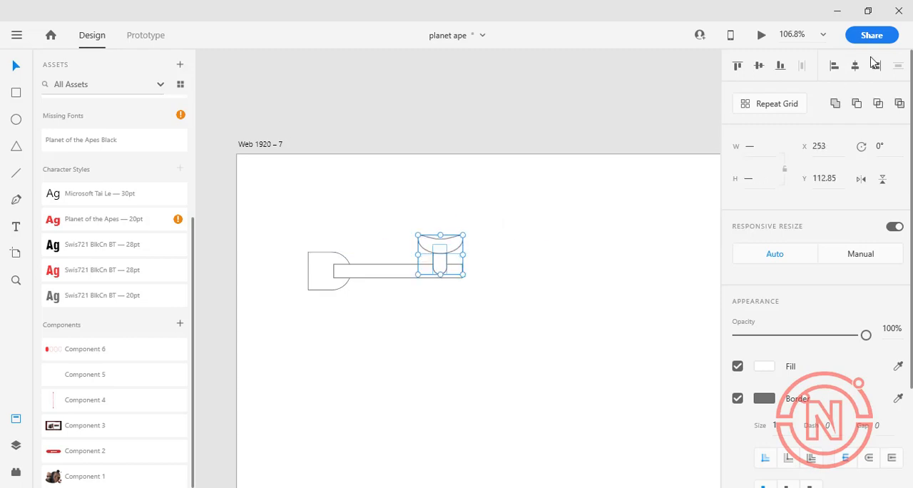
left_click(855, 66)
Bring the rounded stem to the front of the curved handle
left_click(514, 232)
left_click(456, 250)
left_click(440, 264)
key("ctrl+shift+]")
left_click(421, 385)
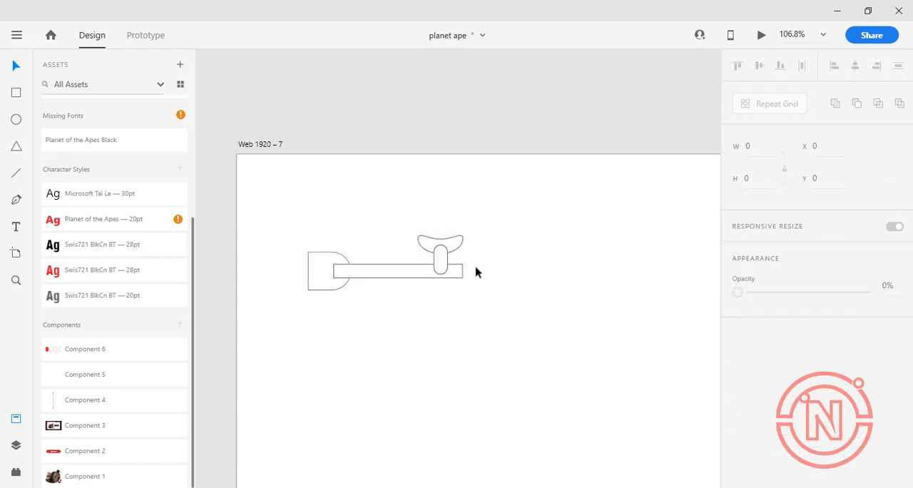
Draw a bent downward spout at the pipe's right end with the Pen tool and adjust its points to meet the pipe
left_click(463, 265)
left_click(480, 274)
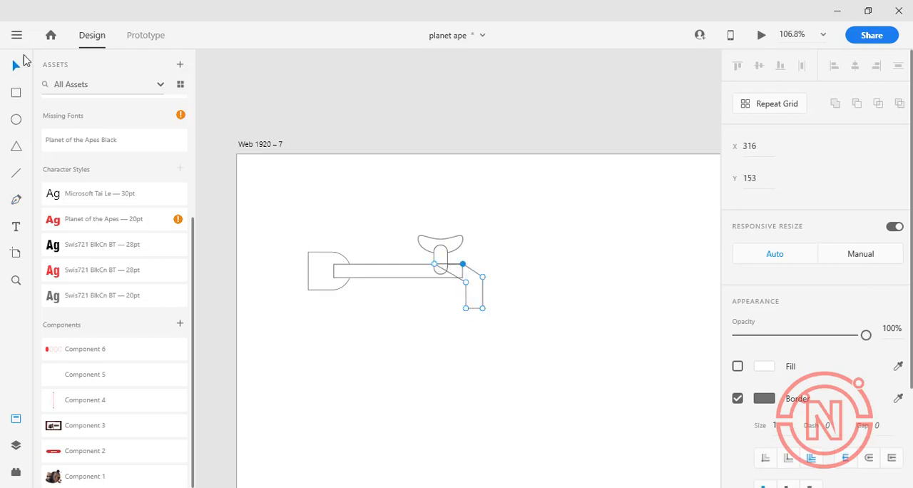
left_click(399, 322)
left_click(457, 272)
left_click(467, 296)
left_click(451, 295)
left_click_drag(434, 286, 465, 298)
Unite the spout and the pipe into one shape
left_click(408, 276, "shift")
key("ctrl+alt+u")
left_click(524, 247)
Try to unite the D-shaped base with the pipe and undo the union
left_click(342, 261)
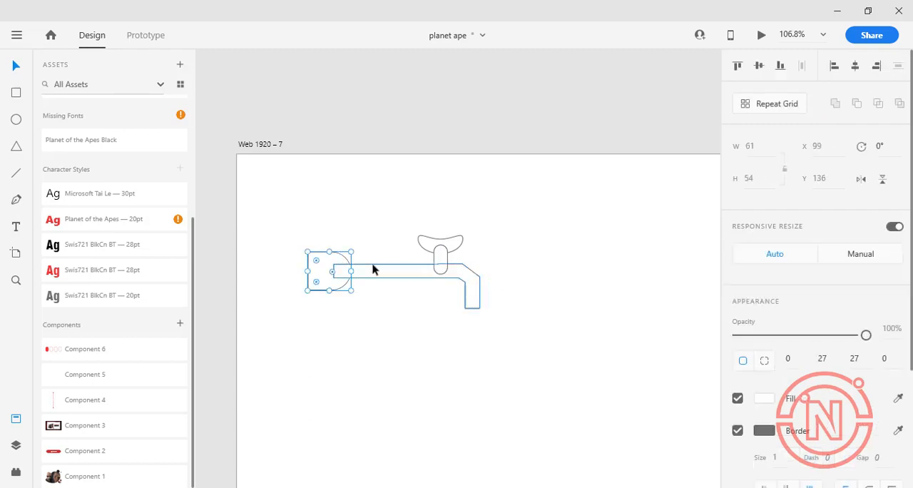
left_click(372, 269, "shift")
left_click(835, 104)
key("ctrl+z")
left_click(524, 242)
Round the corners of the pipe rectangle inside the united shape to a radius of 8
double_click(349, 272)
scroll(366, 276, "up", 7)
scroll(275, 232, "down", 3)
left_click_drag(221, 210, 229, 215)
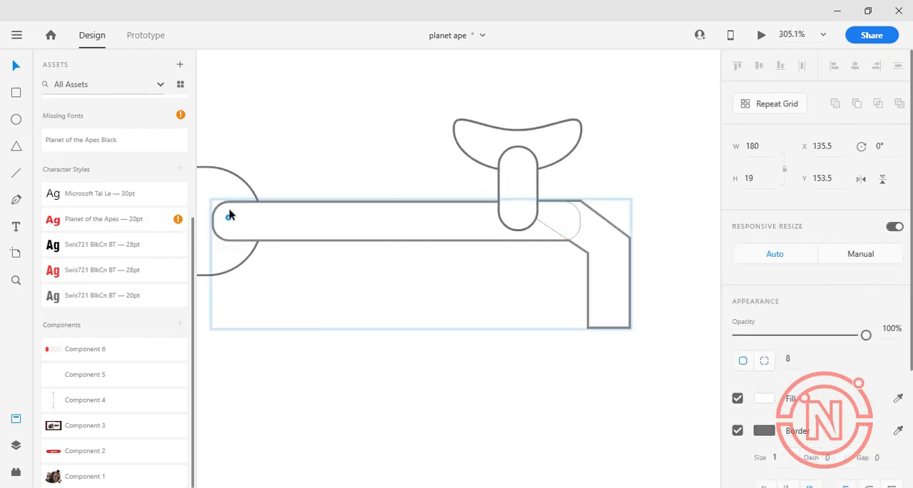
left_click(438, 371)
Add a small rounded knob rising above the centre of the tap's curved handle
scroll(438, 370, "down", 3)
scroll(439, 370, "down", 2)
mouse_move(475, 171)
left_mouse_down()
mouse_move(481, 135)
mouse_move(475, 158)
left_mouse_up()
left_click(657, 250)
Draw a triangle about 410 × 355 below the tap on the Web 1920 – 7 artboard for the flask body
scroll(658, 249, "down", 10)
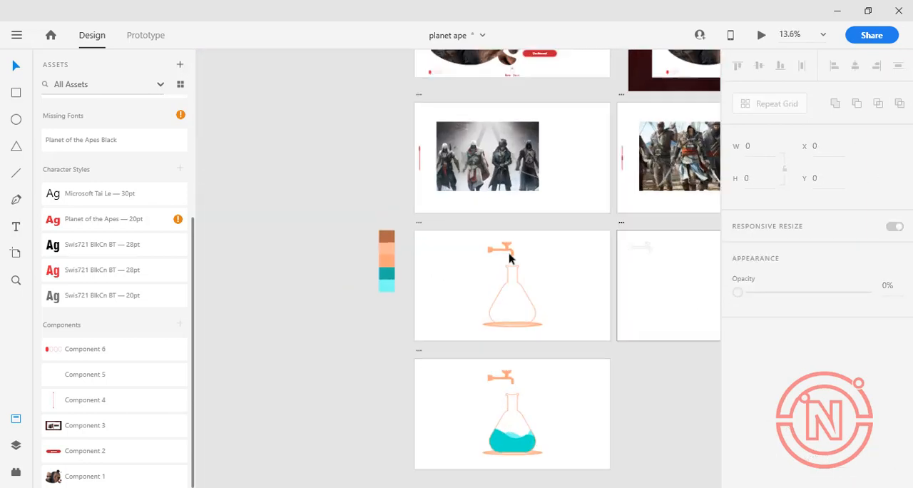
scroll(685, 273, "up", 6)
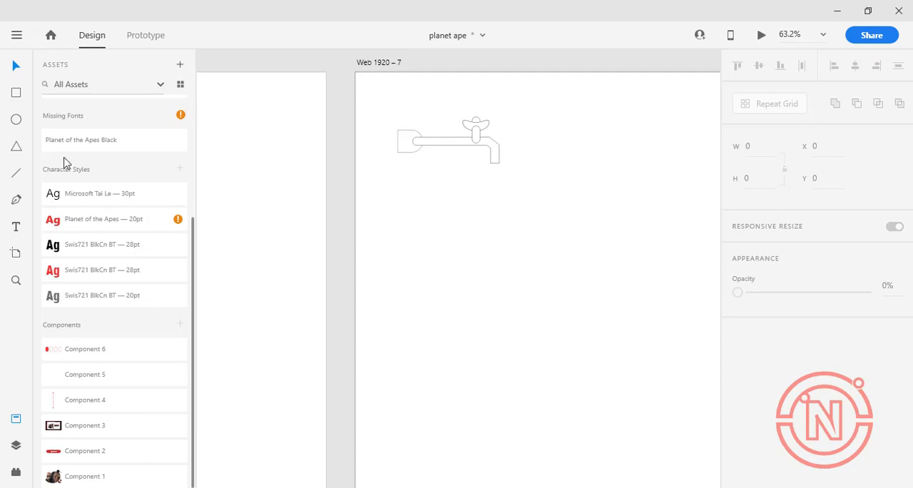
left_click(19, 153)
mouse_move(487, 191)
left_mouse_down()
mouse_move(622, 397)
mouse_move(661, 431)
left_mouse_up()
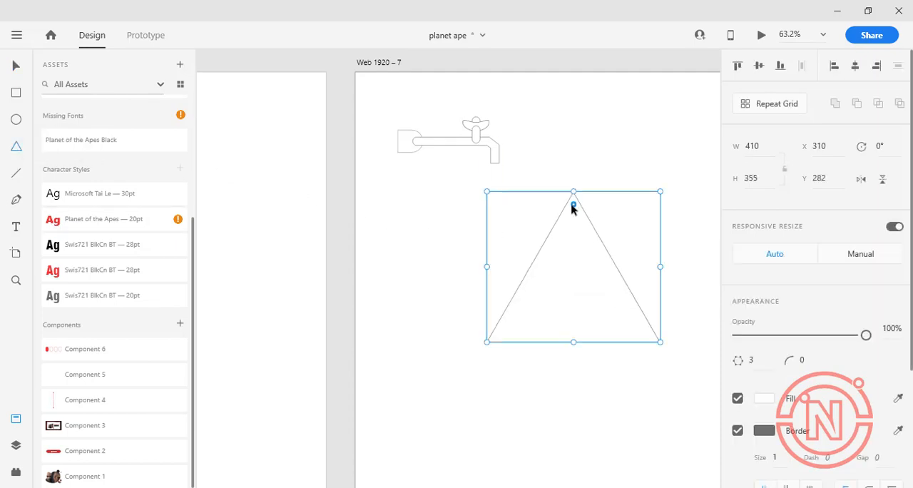
Round the triangle's corners generously and move it down below the tap as the flask body
left_click_drag(574, 206, 574, 262)
left_click_drag(660, 191, 689, 166)
key("v")
left_click_drag(646, 305, 553, 426)
Draw a narrow upright rectangle about 256 tall as the flask's neck and centre it on the rounded triangle
key("r")
left_click_drag(487, 228, 514, 339)
left_click(435, 393, "shift")
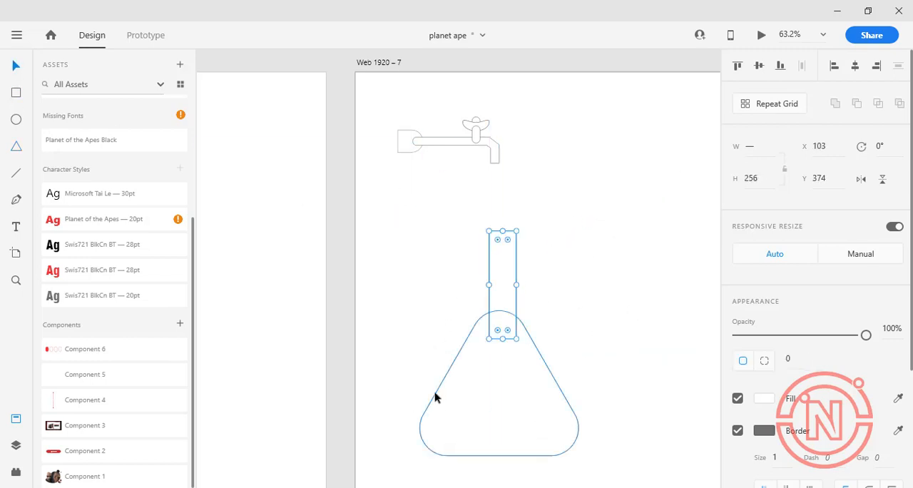
Draw a flat ellipse above the neck and pull its upper middle inward to form the flask's lip
key("e")
mouse_move(462, 178)
left_mouse_down()
mouse_move(547, 216)
mouse_move(528, 204)
left_mouse_up()
left_click(15, 68)
double_click(493, 180)
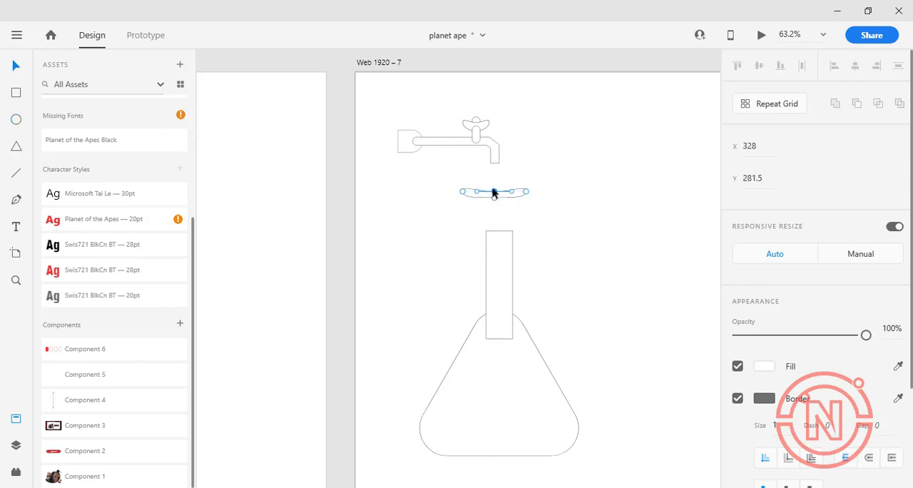
Centre the lip on the top end of the neck and unite lip, neck and body into one flask shape
left_click(16, 68)
left_click_drag(491, 194, 496, 233)
left_click(501, 277, "shift")
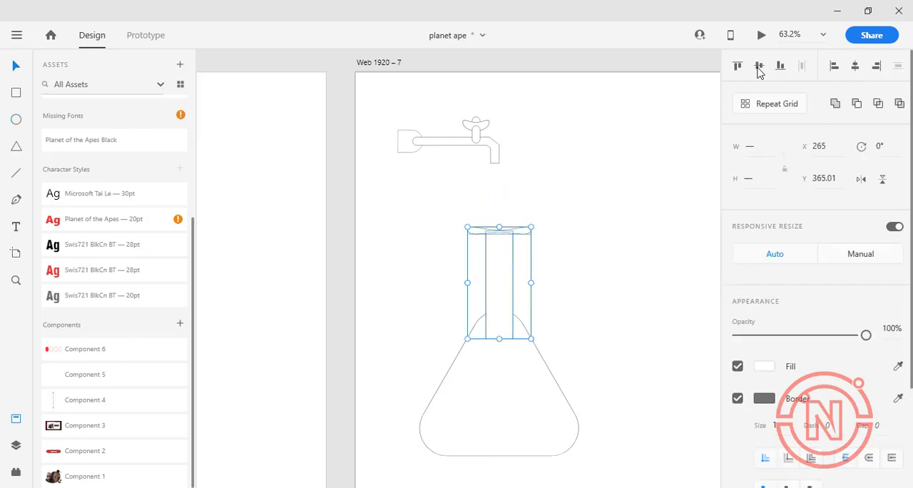
left_click_drag(591, 204, 509, 346)
left_click(838, 103)
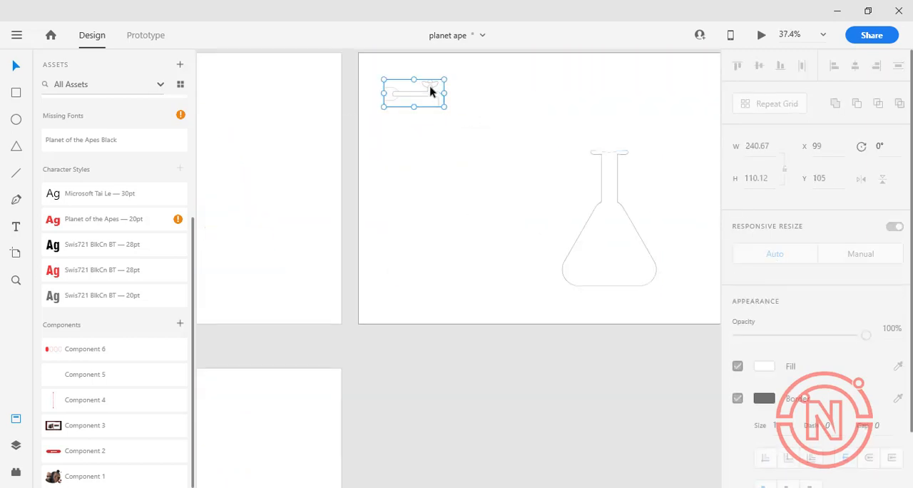
Enlarge the tap to about 386 × 177 and position its spout above the flask's mouth
mouse_move(446, 107)
left_mouse_down()
mouse_move(463, 116)
mouse_move(444, 107)
left_mouse_up()
left_click_drag(421, 98, 585, 90)
scroll(528, 171, "down", 4)
scroll(564, 156, "up", 5)
mouse_move(498, 147)
left_mouse_down()
mouse_move(511, 155)
mouse_move(483, 143)
mouse_move(492, 142)
left_mouse_up()
mouse_move(498, 154)
left_mouse_down()
mouse_move(533, 171)
mouse_move(495, 150)
left_mouse_up()
left_click(539, 205)
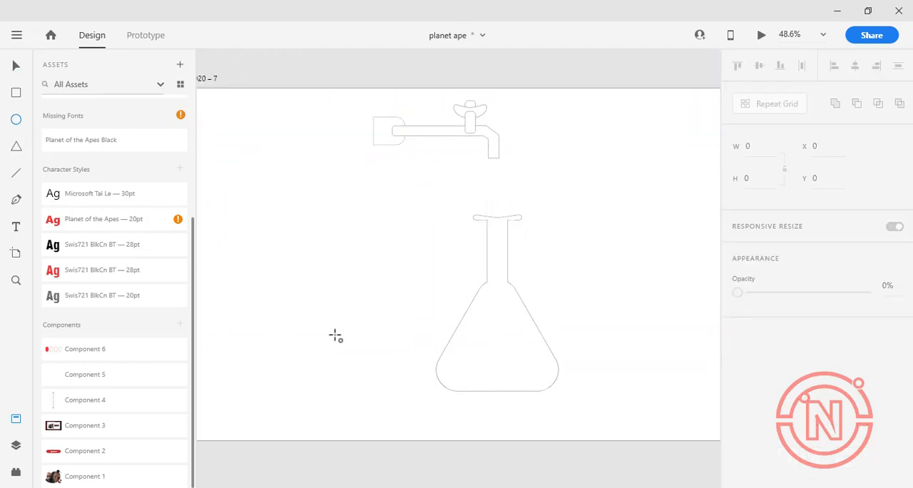
Draw a flat ellipse and fit it beneath the flask at about 484 × 31
left_click_drag(294, 332, 422, 342)
key("v")
mouse_move(341, 339)
left_mouse_down()
mouse_move(510, 401)
mouse_move(481, 401)
left_mouse_up()
left_click_drag(435, 396, 411, 397)
left_click_drag(563, 396, 571, 397)
Centre the flask horizontally with the ellipse and shift the tap back over the flask's mouth
left_click(450, 361, "shift")
left_click(855, 66)
left_click_drag(470, 128, 463, 129)
left_click(589, 260)
Nudge the ellipse up to Y 911 so it overlaps the flask's bottom edge
left_click(513, 399)
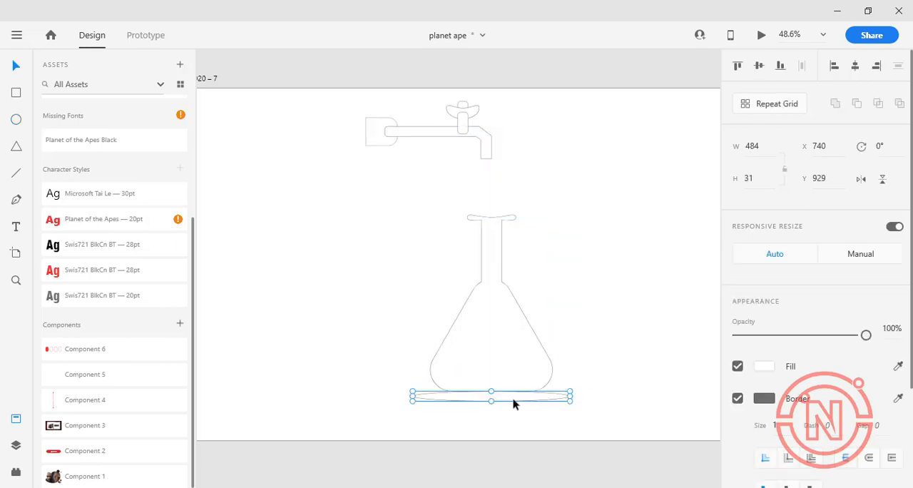
key("Up")
key("Up")
key("Up")
key("Up")
key("Up")
key("Up")
key("Up")
left_click(666, 194)
left_click(530, 396)
key("Up")
key("Up")
key("Up")
key("Up")
key("Up")
key("Up")
key("Up")
key("Up")
key("Up")
key("Up")
key("Up")
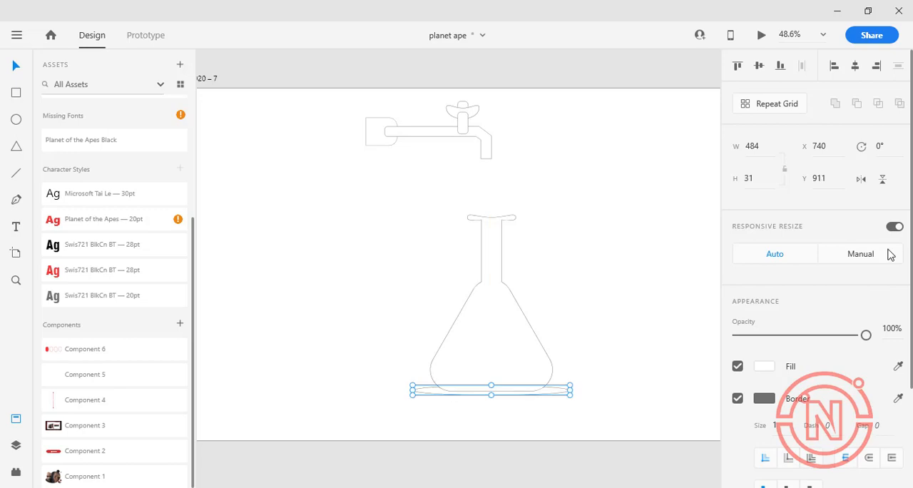
Remove the border of the ellipse under the flask and change its fill to a radial gradient
left_click(738, 398)
left_click(764, 366)
left_click(591, 268)
left_click(598, 322)
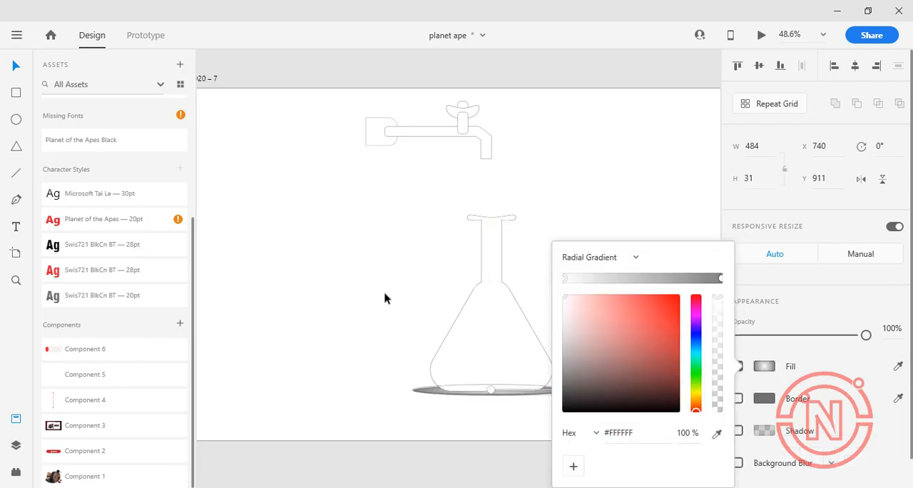
Place the column of five colour swatches beside the flask on the Web 1920 – 7 artboard
scroll(367, 293, "down", 10)
left_click_drag(270, 303, 327, 285)
scroll(358, 291, "up", 8)
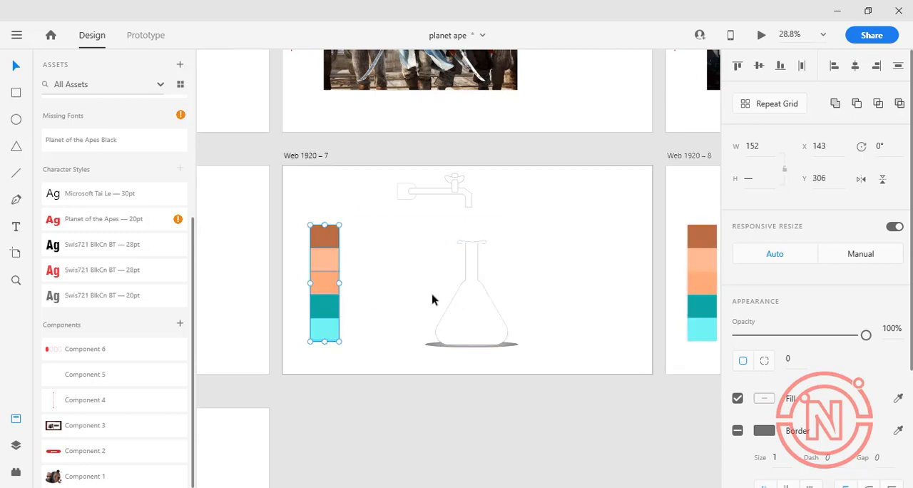
Set the outer gradient stop of the ellipse under the flask to the light peach swatch colour, #FFB694
scroll(469, 313, "up", 3)
left_click(454, 368)
left_click(764, 366)
left_click(722, 278)
left_click(717, 434)
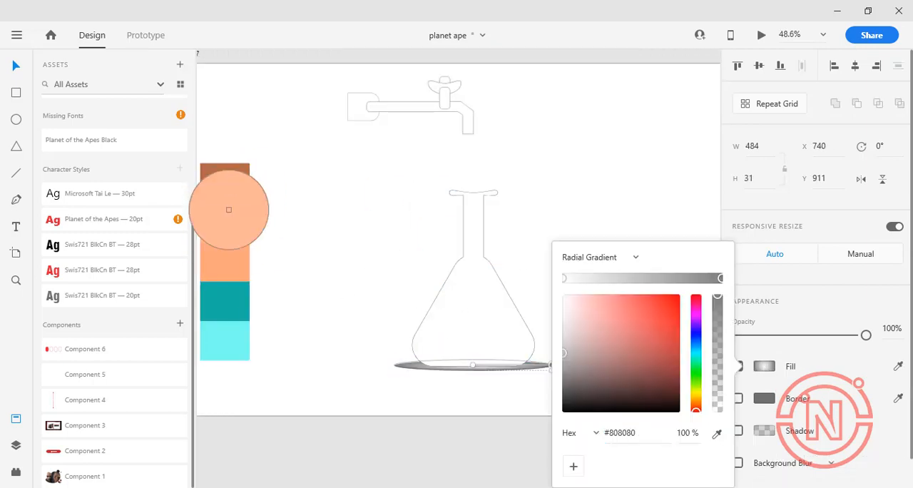
left_click(229, 210)
Colour the tap's border with the brown swatch
left_click(421, 106)
left_click(899, 397)
left_click(231, 170)
Set the flask's border size to 3 and colour it with the orange swatch
left_click(474, 300)
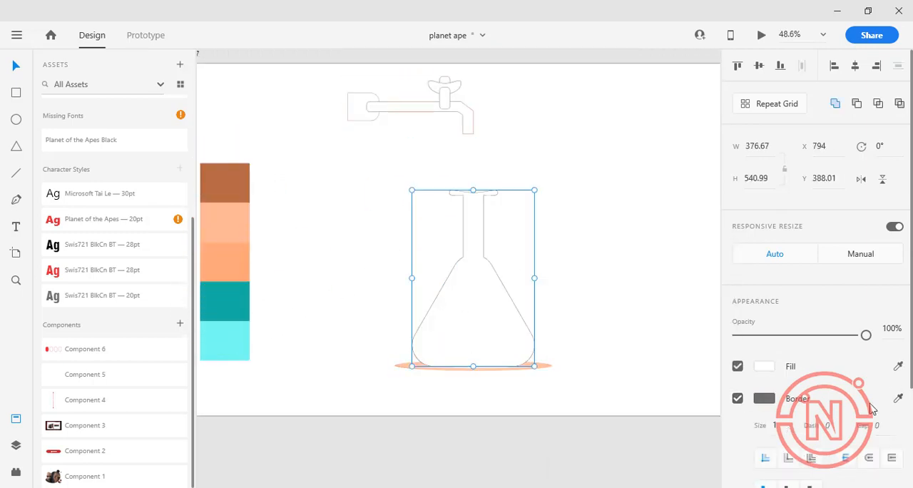
left_click(899, 397)
left_click(230, 182)
scroll(820, 357, "down", 2)
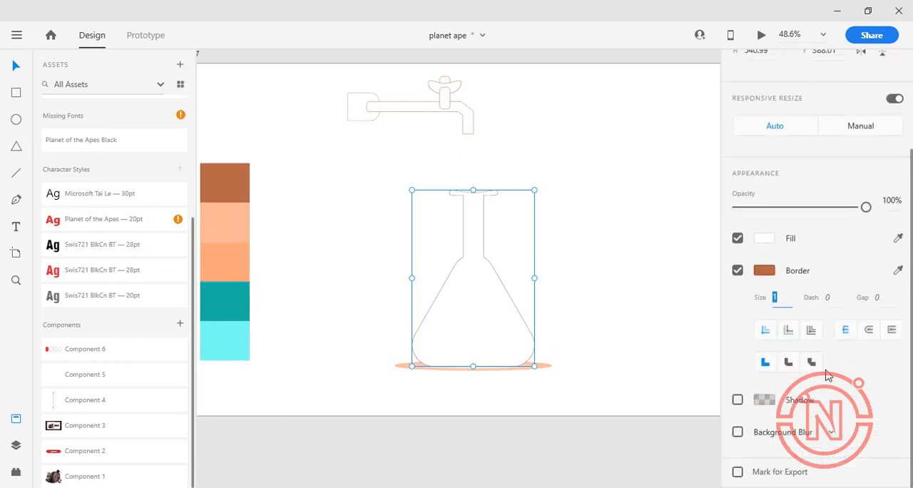
type("3")
key("Return")
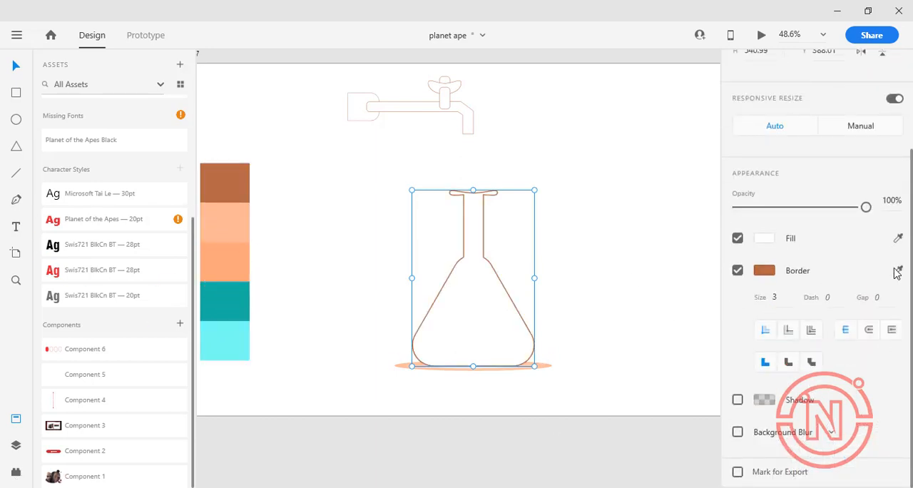
left_click(224, 265)
left_click(563, 285)
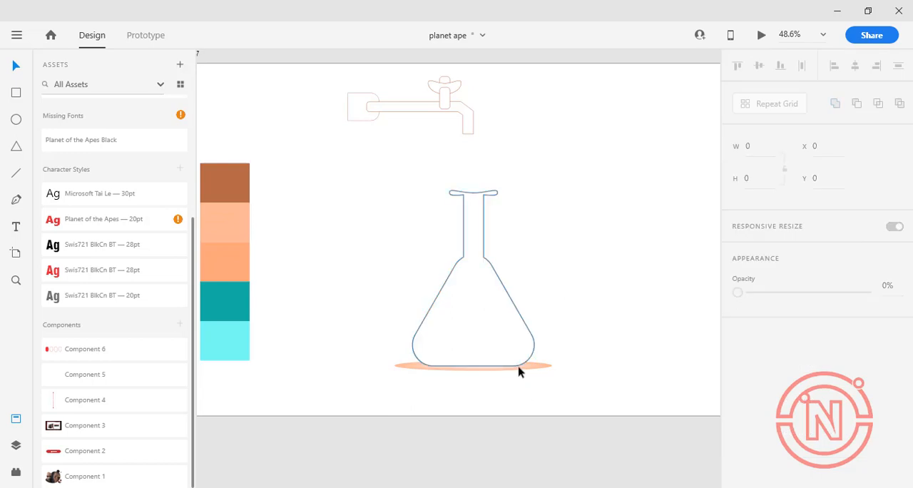
Shorten and rotate the radial gradient's handle on the ellipse beneath the flask
left_click(521, 369)
left_click(763, 366)
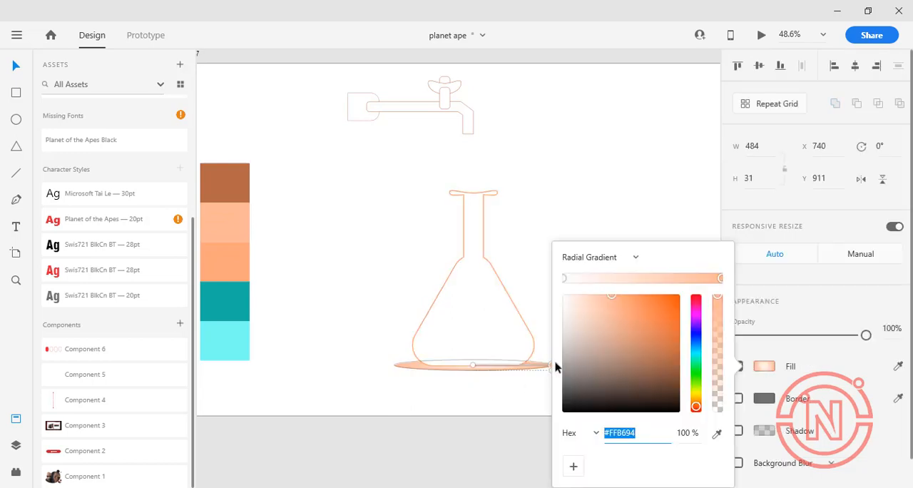
left_click(342, 251)
left_click(538, 370)
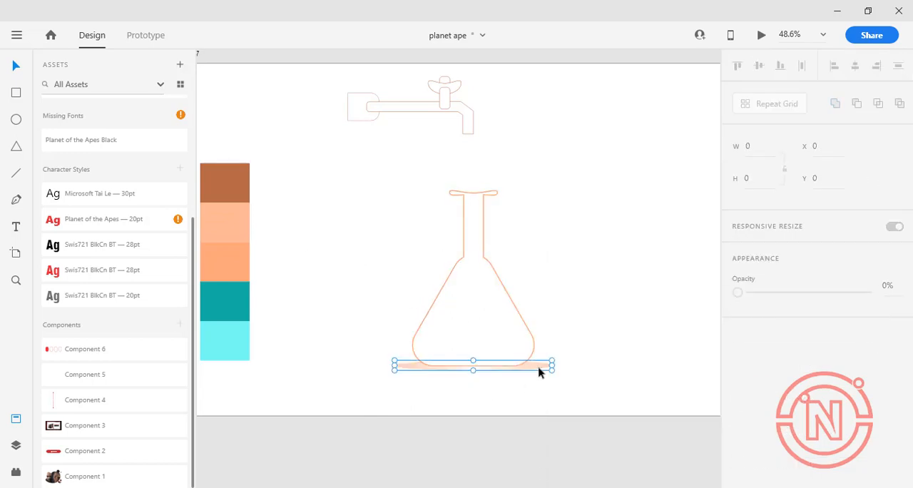
left_click(765, 366)
scroll(459, 337, "down", 5)
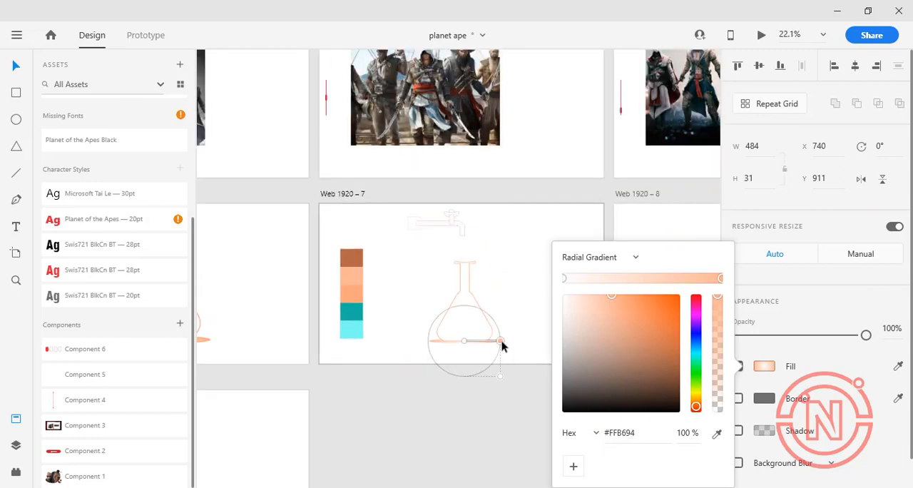
left_click_drag(501, 341, 488, 356)
left_click(524, 338)
scroll(506, 338, "up", 8)
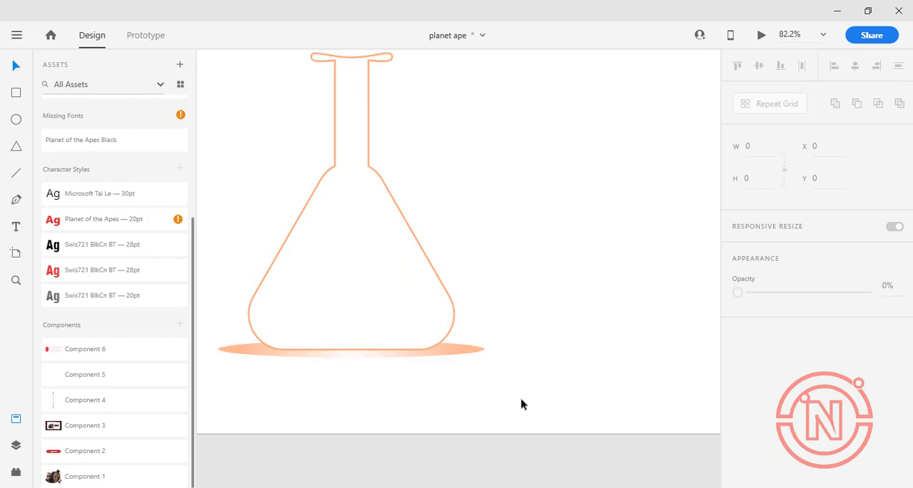
Increase the thickness of the tap's brown border
scroll(390, 243, "down", 5)
left_click(325, 89)
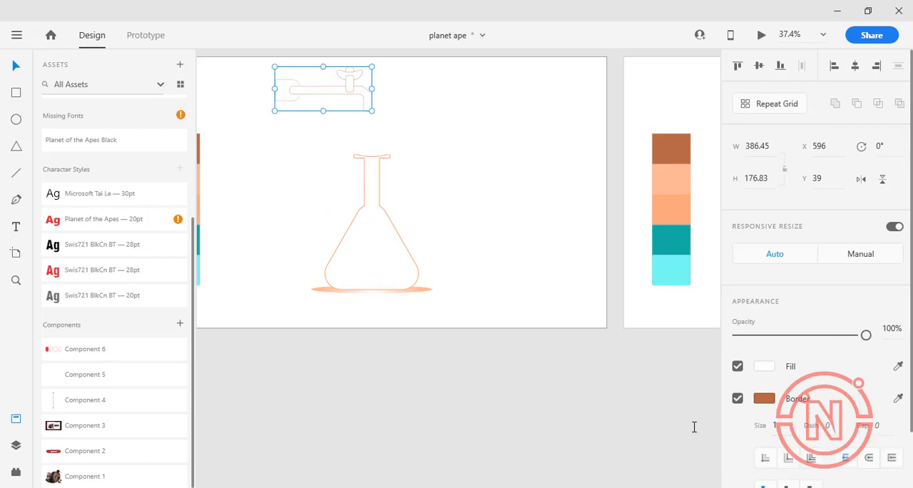
left_click(469, 189)
Draw an ellipse about 135 × 121 beside the flask for a water drop
scroll(468, 190, "down", 4)
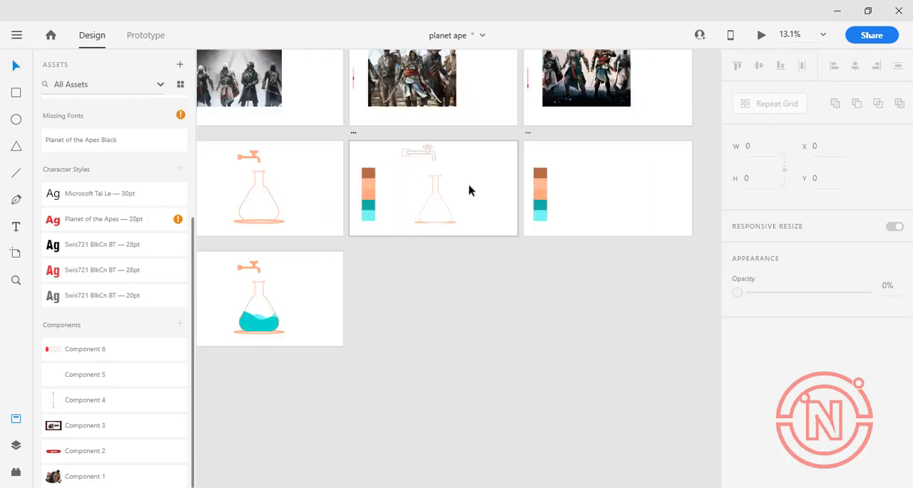
scroll(469, 189, "up", 3)
scroll(469, 190, "up", 3)
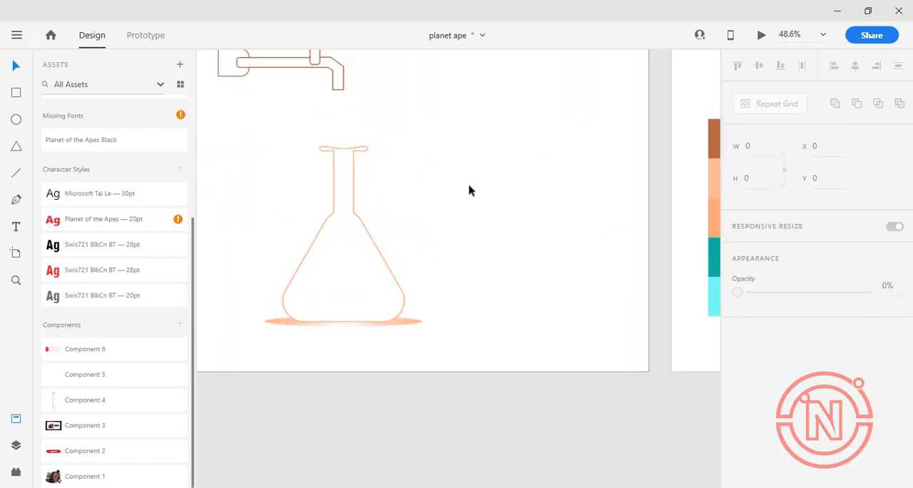
scroll(469, 190, "down", 3)
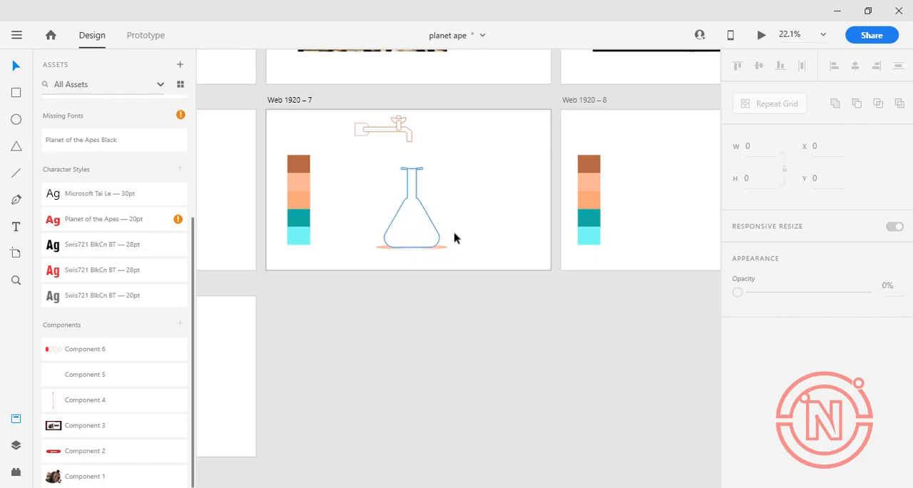
key("e")
left_click_drag(460, 154, 483, 175)
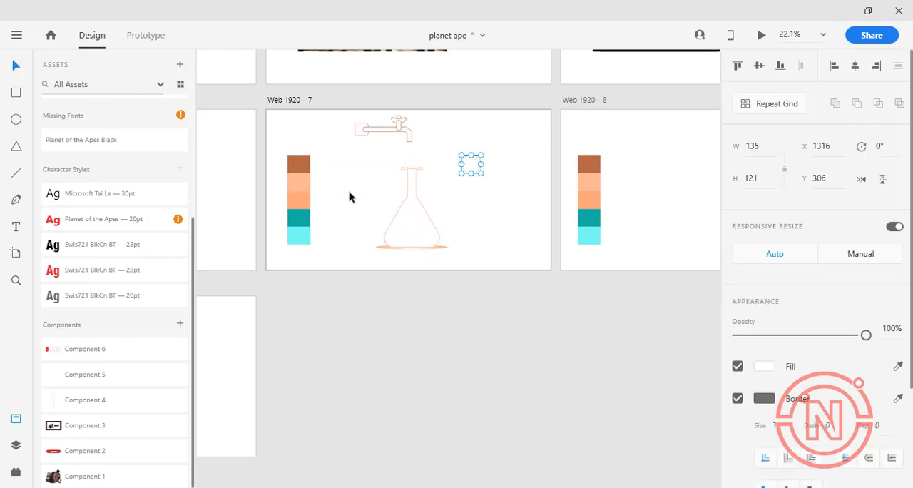
Stretch the ellipse's uppermost anchor point upward to give it a drop shape
scroll(429, 195, "up", 4)
double_click(501, 118)
left_click_drag(499, 97, 499, 61)
scroll(540, 205, "down", 3)
scroll(542, 207, "up", 1)
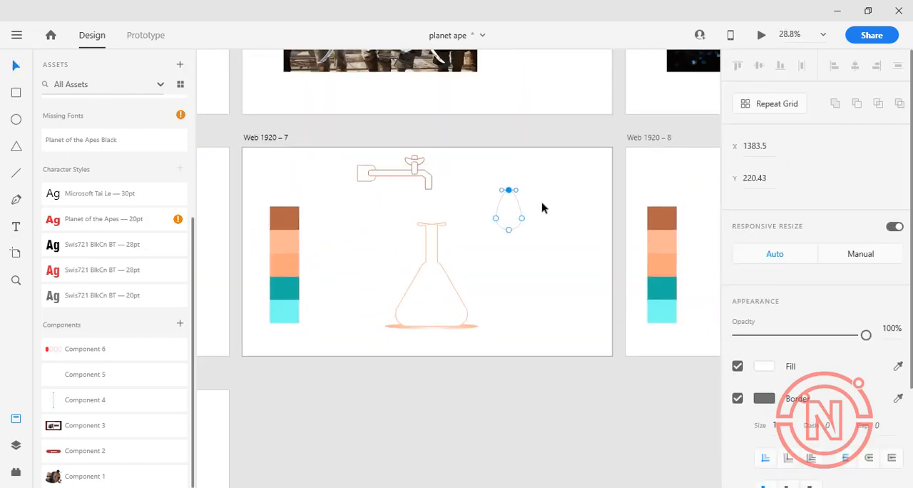
Colour both the border and the fill of the drop with the light cyan swatch
left_click(738, 398)
left_click(738, 398)
left_click(898, 398)
left_click(284, 311)
left_click(898, 366)
left_click(285, 312)
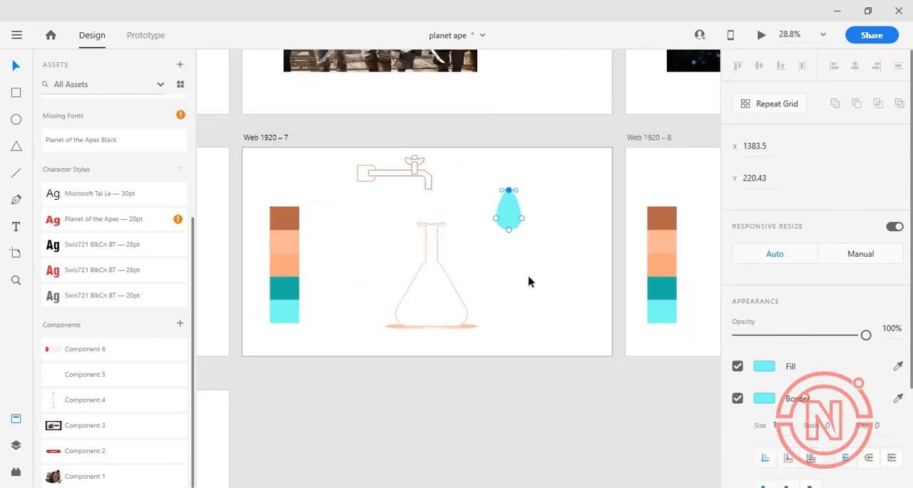
Draw a small closed curved shading shape with the Pen tool inside the drop's lower edge
left_click(16, 200)
scroll(508, 208, "up", 4)
left_click(533, 279)
left_click_drag(551, 247, 551, 240)
left_click(533, 278)
Give the shading shape a teal swatch border and fill, and lower its opacity to about 28%
left_click(898, 398)
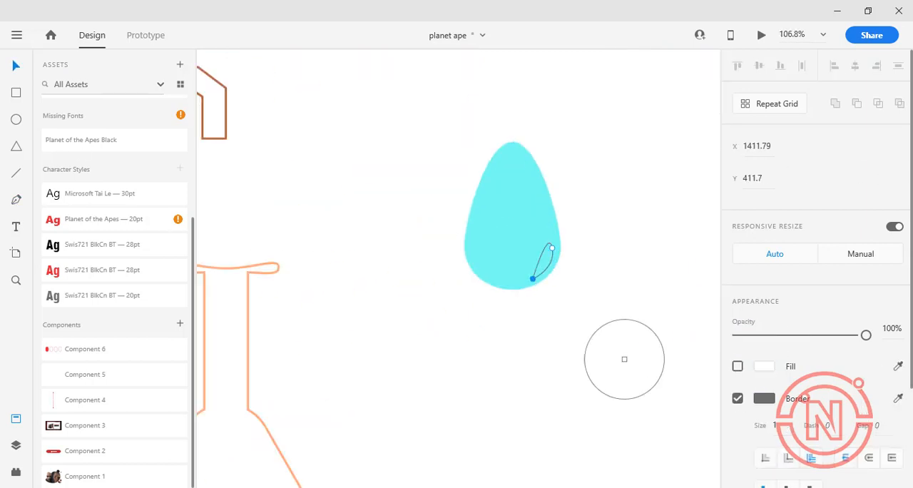
scroll(622, 343, "down", 5)
scroll(592, 339, "up", 2)
left_click(224, 417)
left_click(899, 366)
left_click(211, 406)
left_click_drag(867, 336, 775, 337)
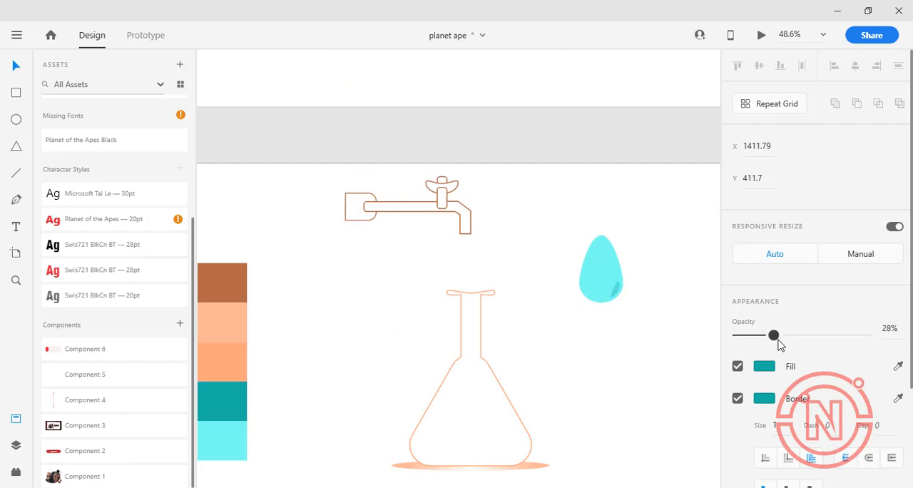
Group the drop with its shading shape, shrink the group and place it just below the tap's spout
scroll(611, 287, "up", 3)
scroll(608, 284, "down", 3)
left_click(608, 284)
left_click(614, 289, "shift")
key("ctrl+g")
left_click_drag(622, 302, 468, 252)
left_click(598, 266)
Draw a narrow rectangle, fit it to the spout at 34 wide and extend it 738 down to the flask's bottom
left_click(16, 93)
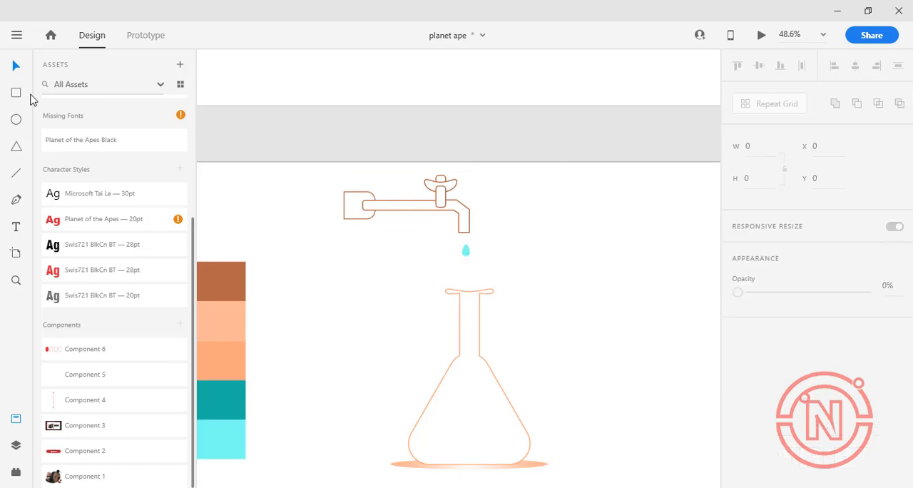
left_click_drag(503, 203, 511, 294)
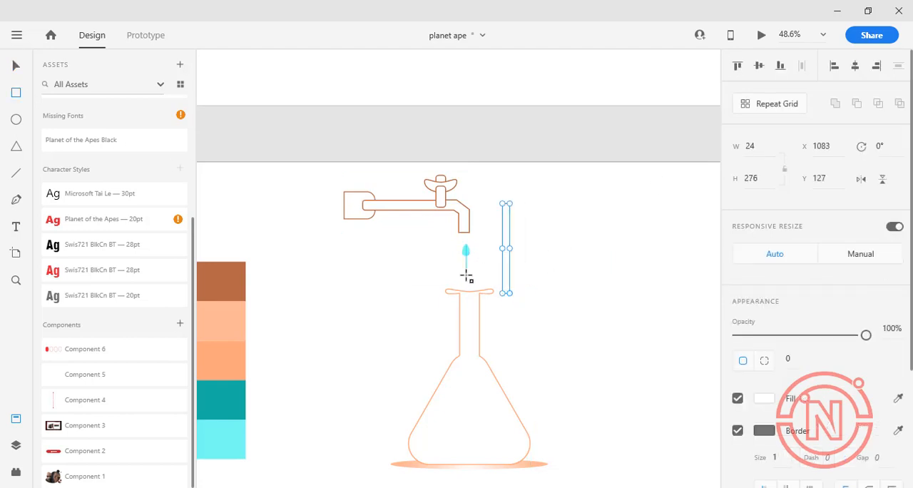
left_click_drag(509, 245, 467, 261)
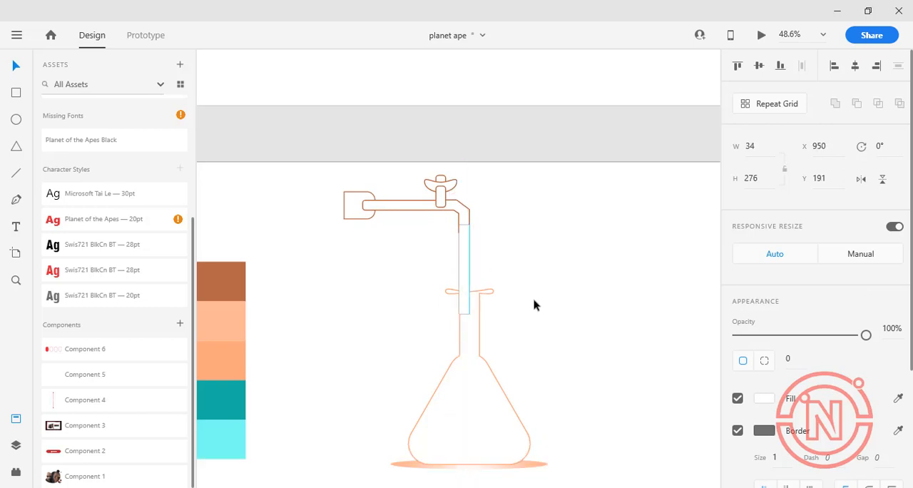
left_click_drag(465, 314, 477, 386)
Nudge the flask sideways to X 778 so its neck is centred on the narrow rectangle
left_click(489, 288)
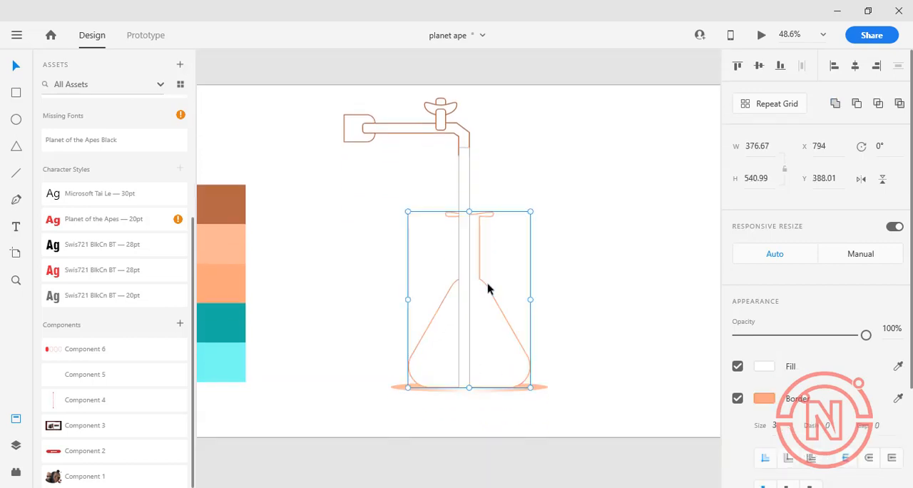
key("Left")
key("Left")
key("Left")
key("Left")
key("Left")
key("Left")
key("Left")
key("Left")
key("Left")
key("Left")
key("Left")
key("Left")
key("Left")
key("Left")
key("Left")
key("Left")
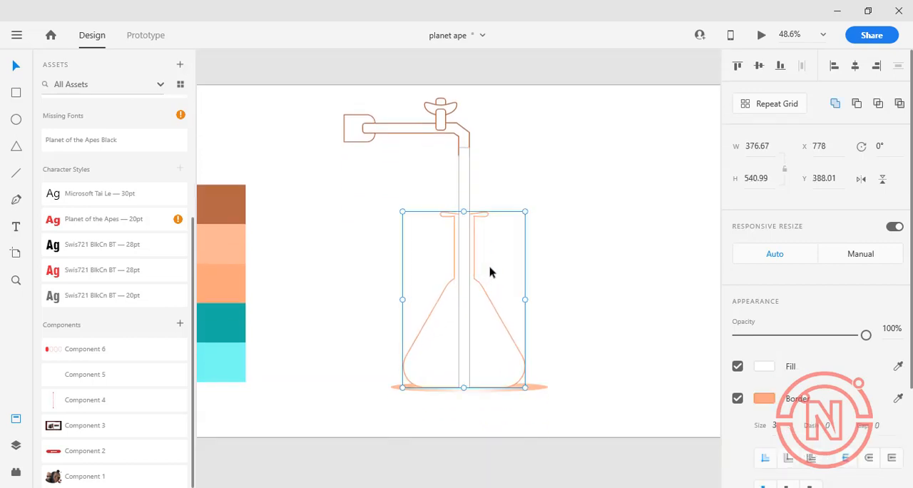
Turn off the fill of the narrow rectangle running from the spout into the flask
left_click(465, 240, "shift")
left_click(569, 238)
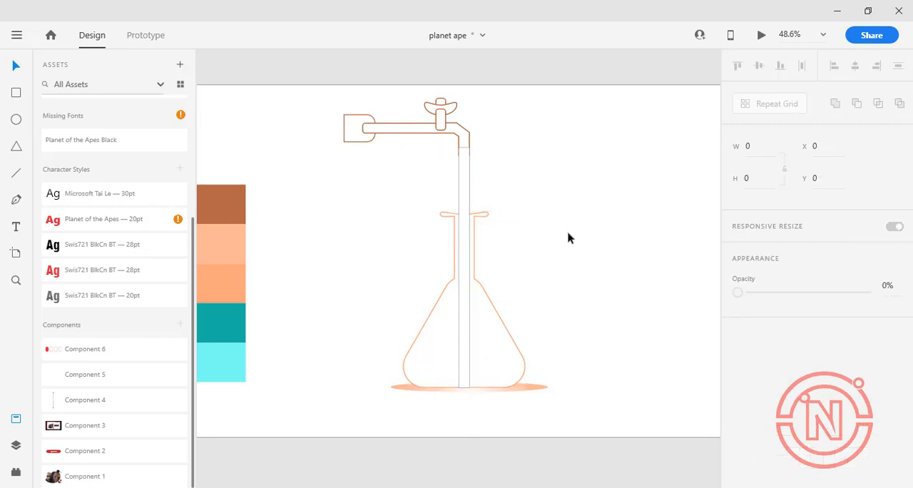
left_click(465, 175)
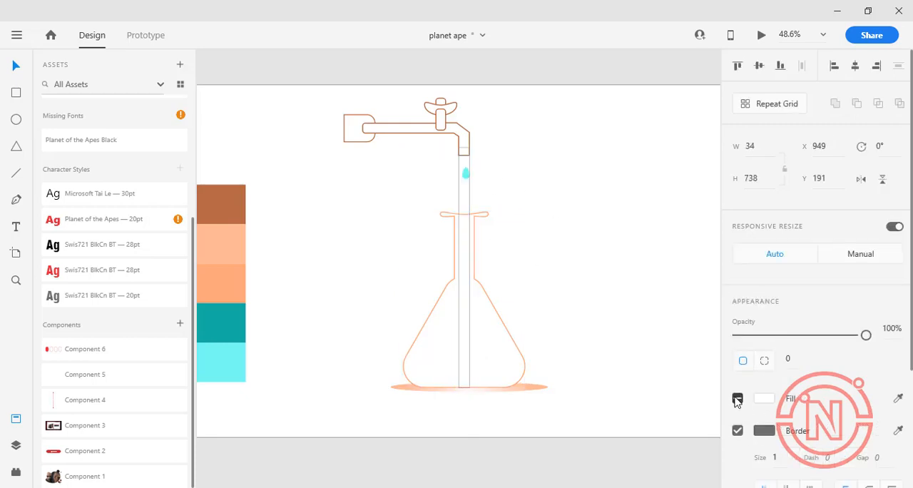
double_click(465, 177)
left_click(462, 228, "shift")
left_click(485, 211)
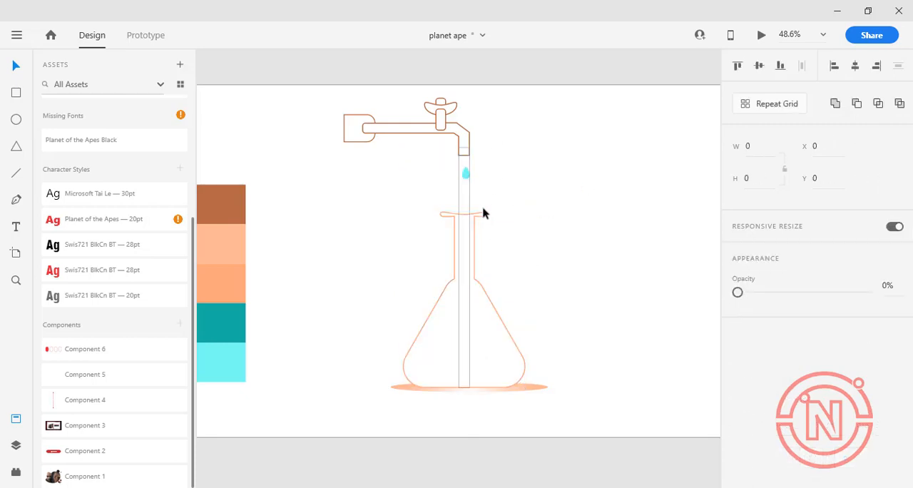
Nudge the drop sideways to X 955 so it is centred on the narrow rectangle below the spout
left_click(466, 178)
left_click(464, 177, "shift")
left_click(552, 192)
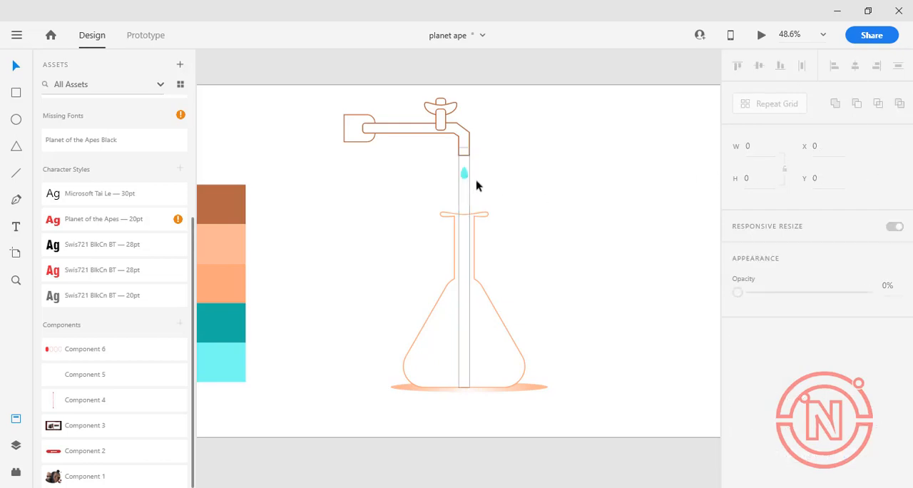
Turn the drop into a repeat grid and extend it down past the artboard's lower edge, about 1254 high
left_click(461, 175)
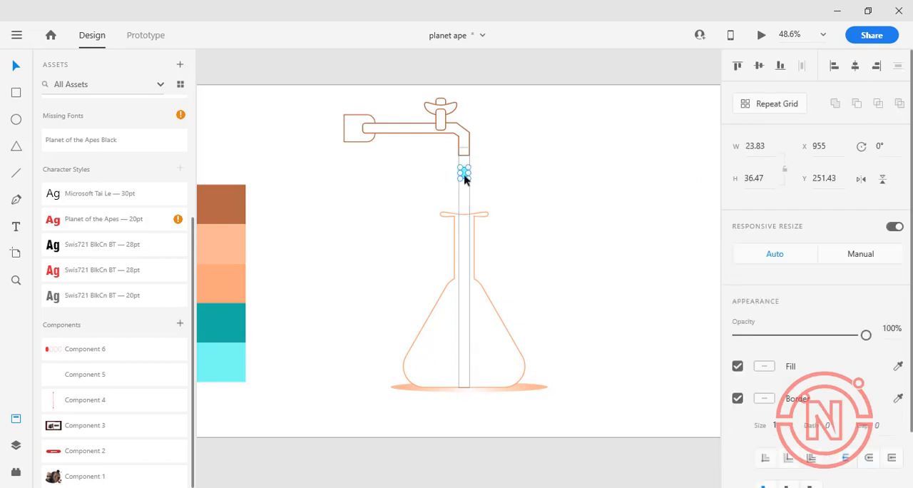
key("ctrl+r")
left_click_drag(469, 365, 480, 456)
scroll(555, 279, "up", 3)
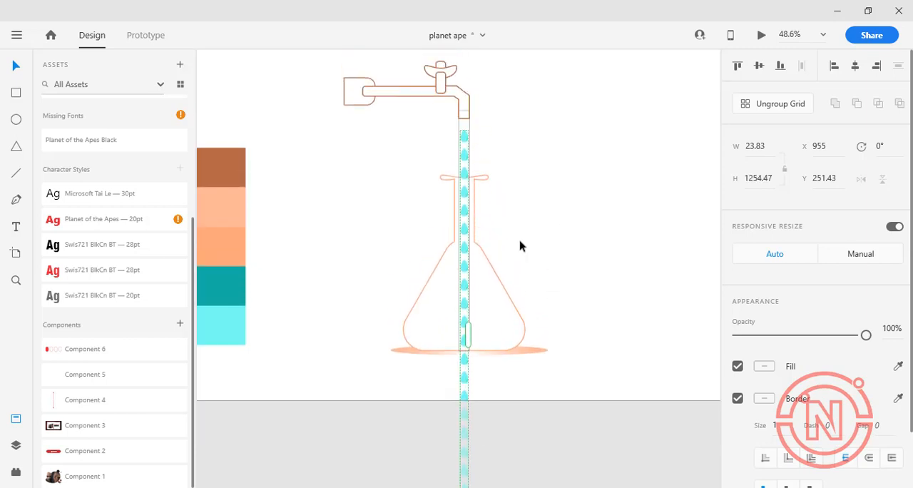
left_click(583, 185)
Mask the column of repeated drops with the narrow rectangle running from the spout to the flask's bottom
left_click(471, 348)
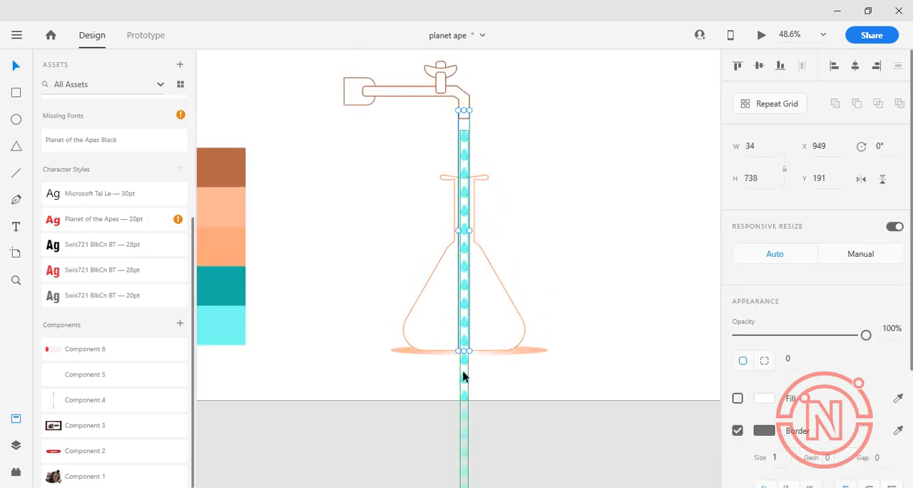
left_click(465, 364, "shift")
right_click(465, 284)
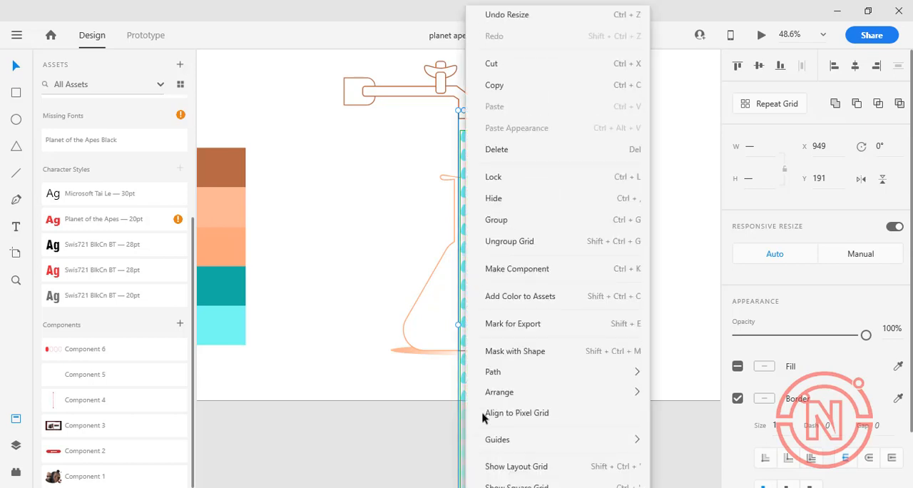
left_click(560, 351)
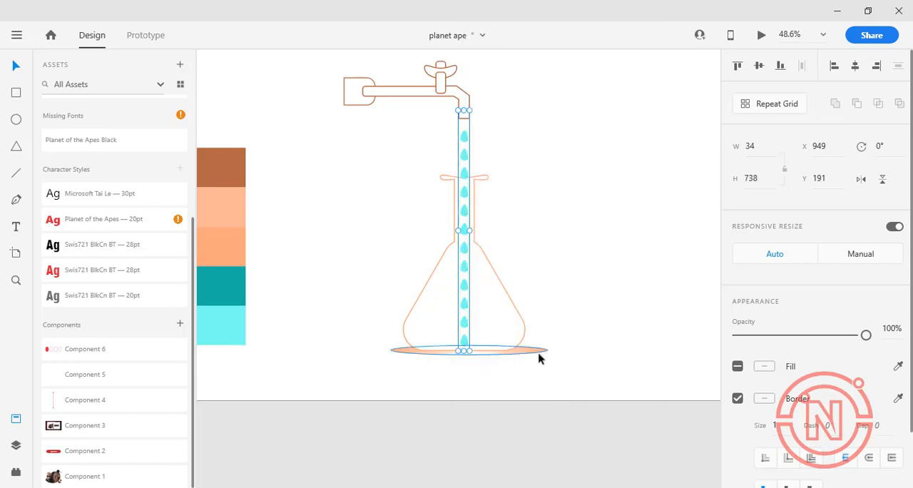
left_click(591, 190)
Move the drop repeat grid up inside its mask group to about Y -920, with its last drop in the spout, about 1144 high
left_click(464, 245)
left_click(466, 284)
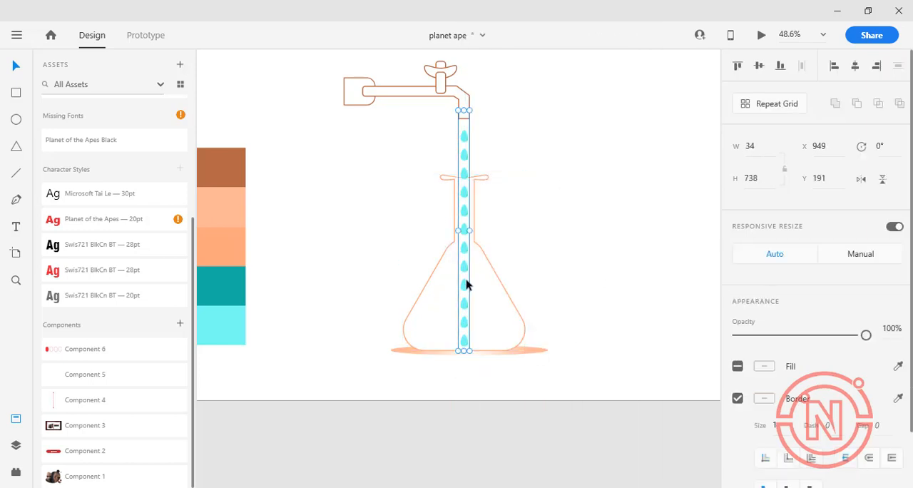
left_click(16, 444)
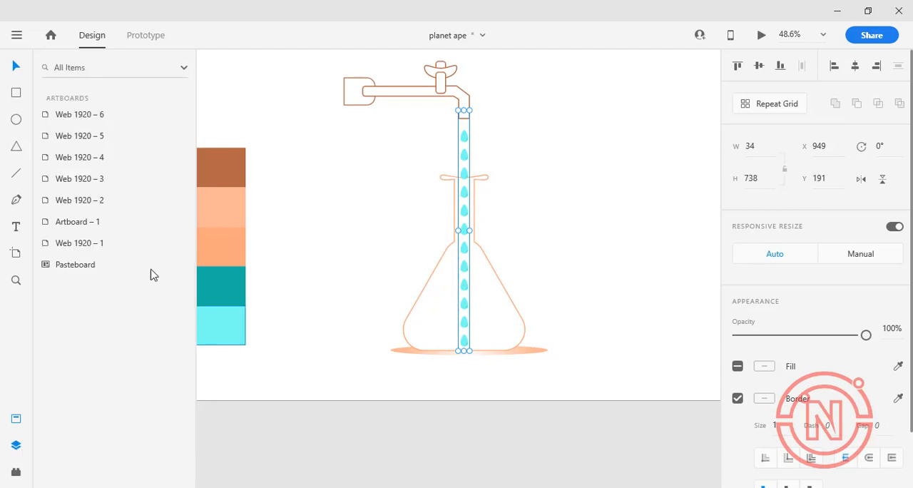
left_click(67, 136)
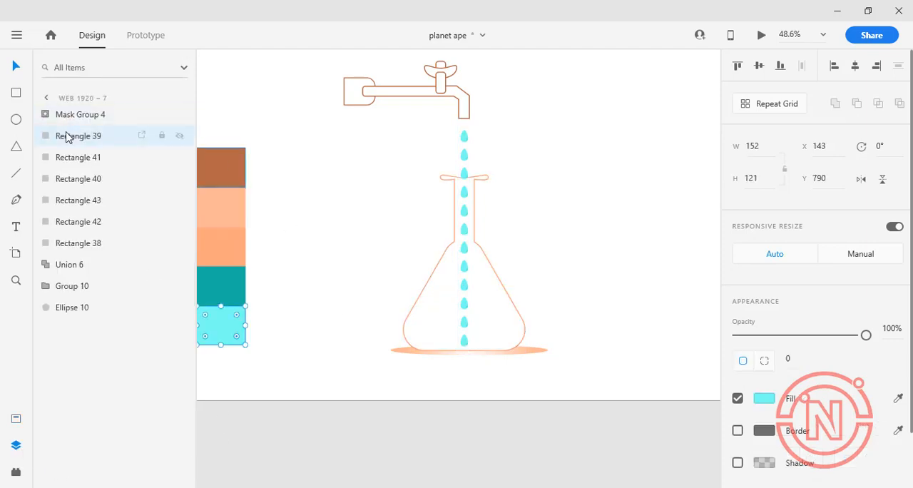
left_click(47, 115)
left_click(102, 163)
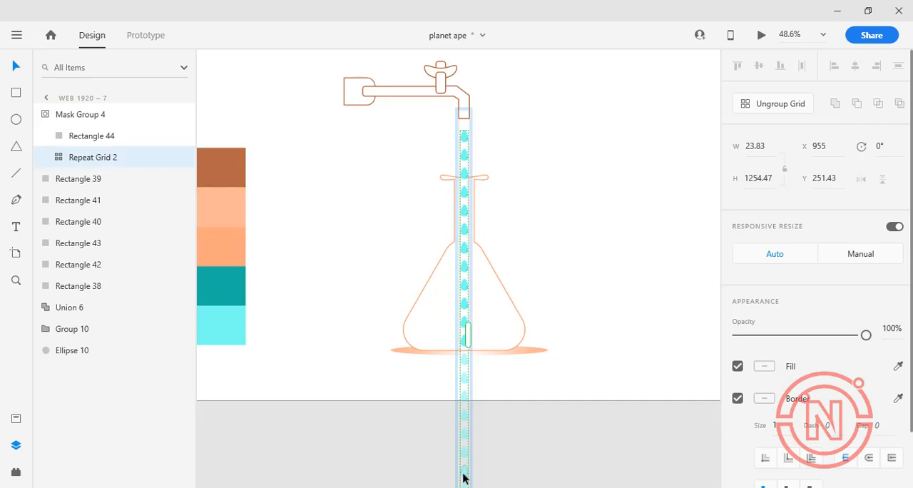
left_click_drag(463, 227, 438, 82)
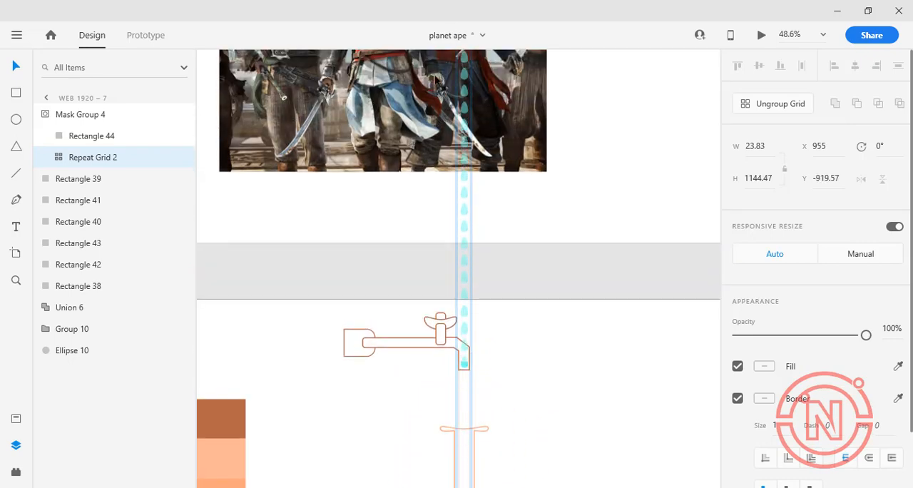
Lower the top edge of the drop mask to the spout's mouth at Y 216, making it 713 high
left_click(562, 371)
left_click(466, 365)
left_click_drag(465, 362, 464, 370)
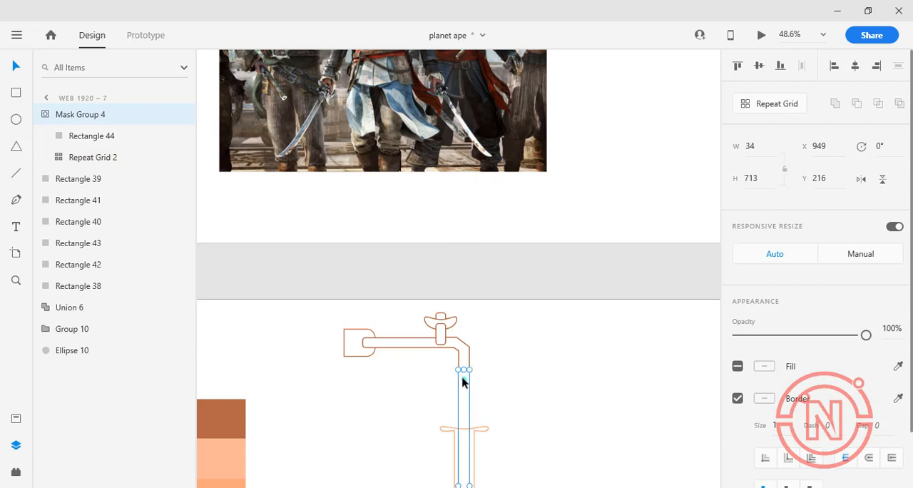
Adjust the drop repeat grid inside the mask so its last drop ends within the spout, above the mask
left_click(65, 157)
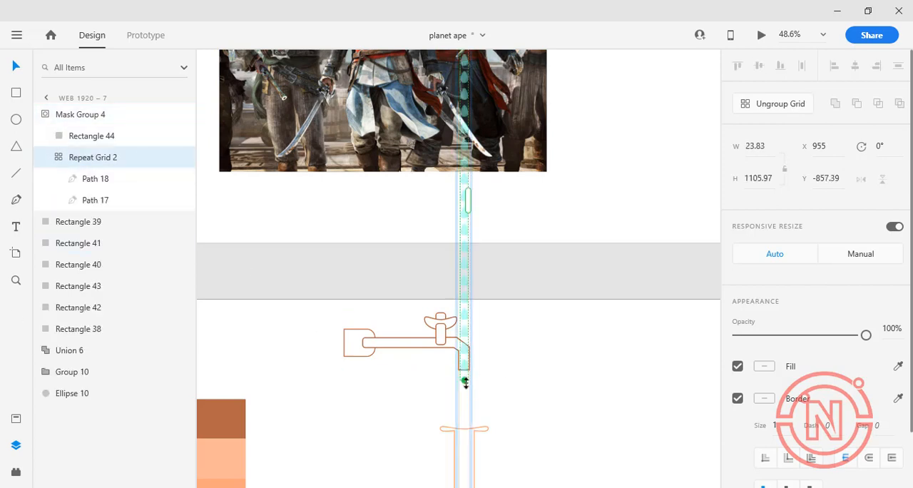
left_click_drag(463, 393, 464, 390)
left_click_drag(464, 382, 464, 362)
left_click(482, 476)
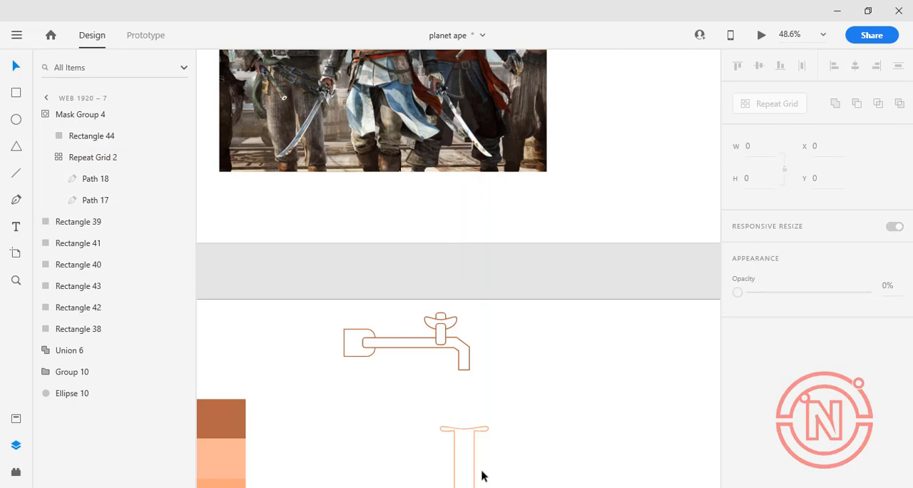
Duplicate the flask outline in place and hide the copy
scroll(521, 279, "down", 6)
scroll(552, 240, "up", 5)
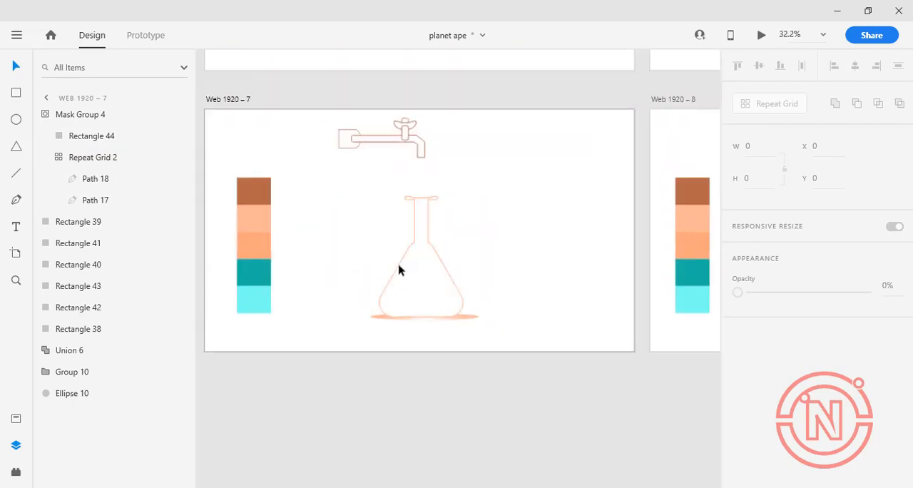
left_click(404, 252)
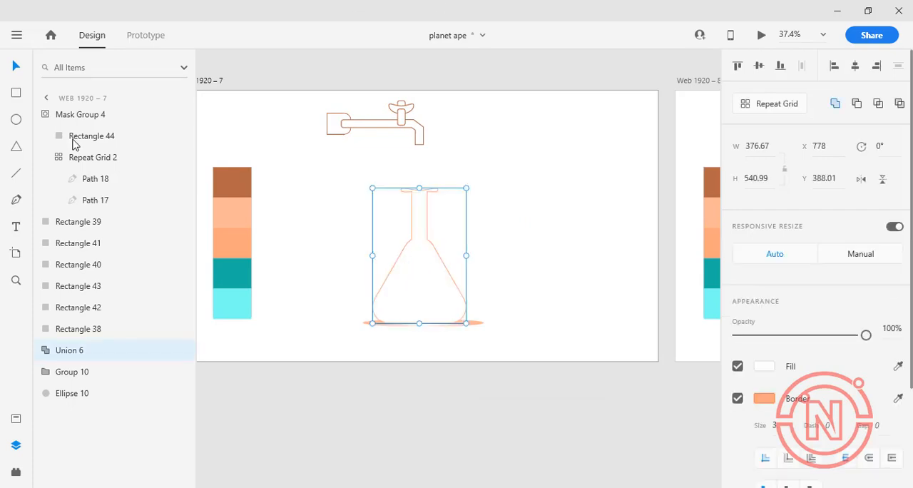
key("ctrl+c")
key("ctrl+v")
left_click(92, 351)
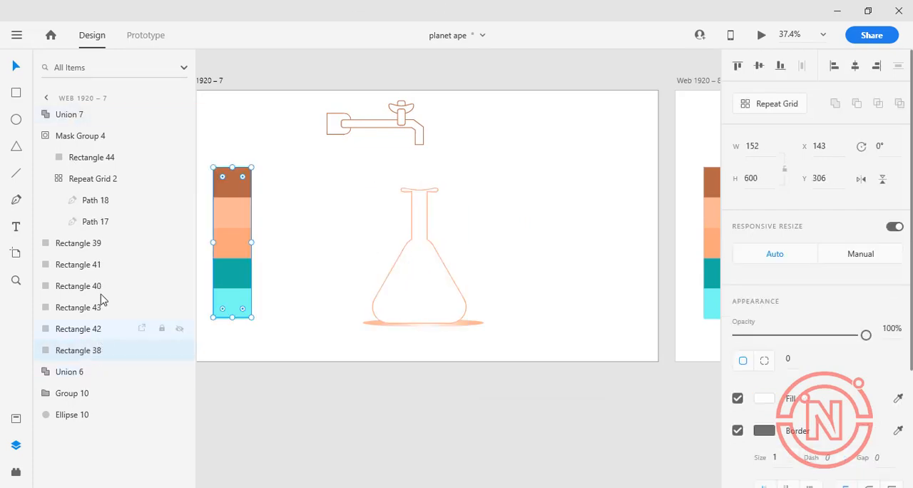
left_click(91, 117)
left_click(180, 114)
left_click(421, 265)
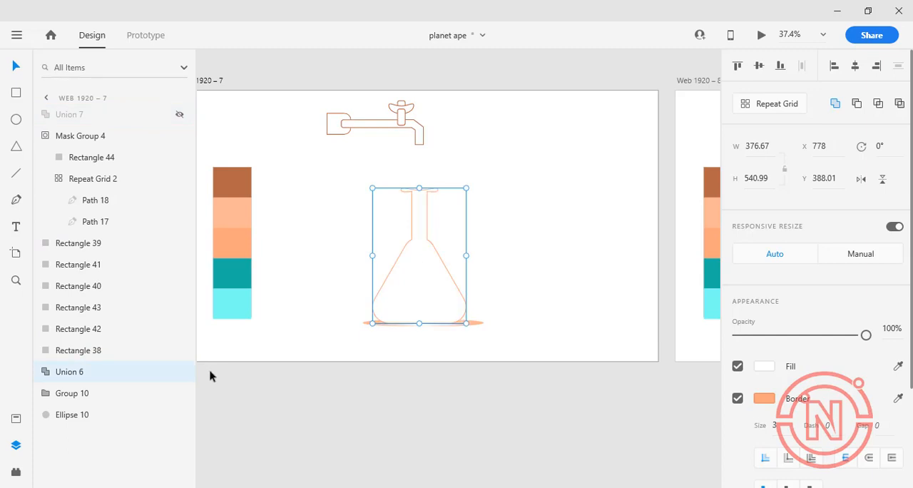
left_click(327, 298)
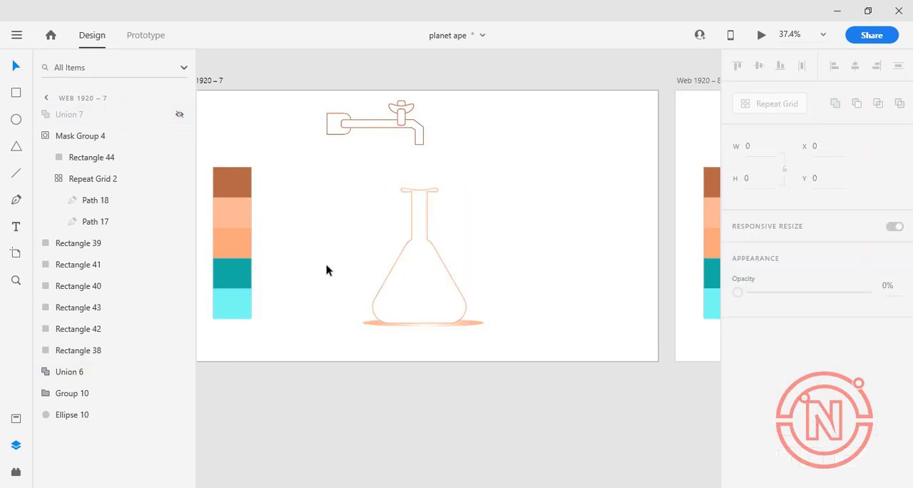
Start a wavy liquid surface path with the Pen tool, from beside the colour swatches to the flask's near wall at Y 790
left_click(267, 288)
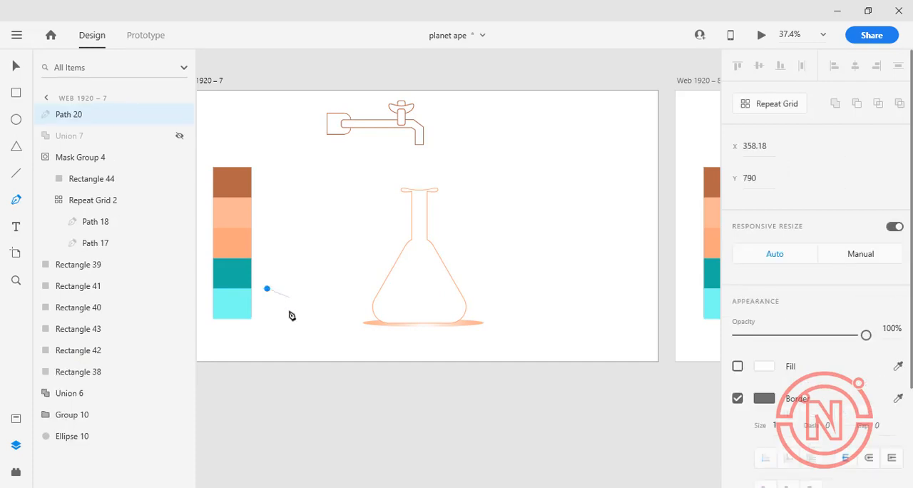
left_click_drag(290, 298, 300, 312)
left_click(312, 298)
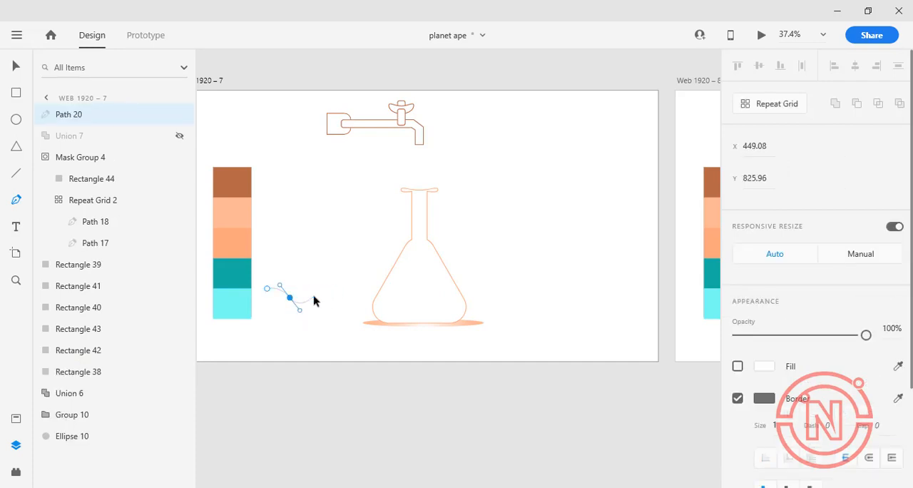
left_click(319, 290)
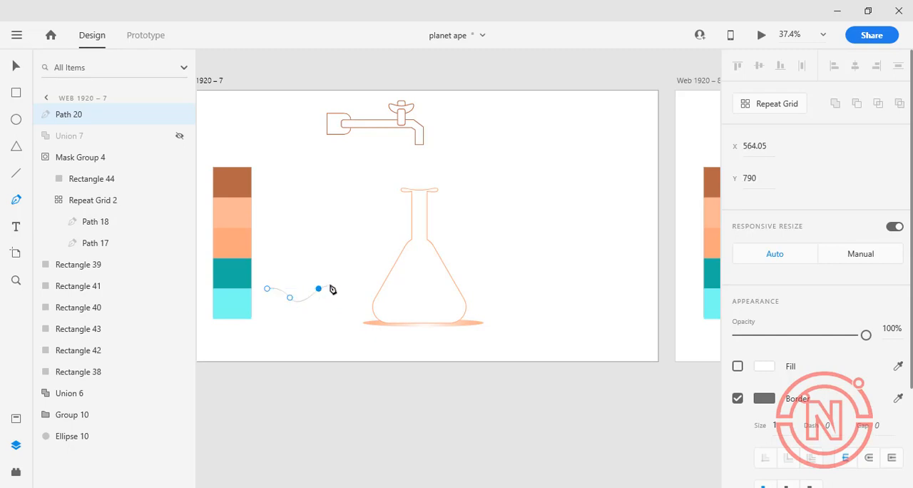
left_click(331, 286)
left_click(343, 292)
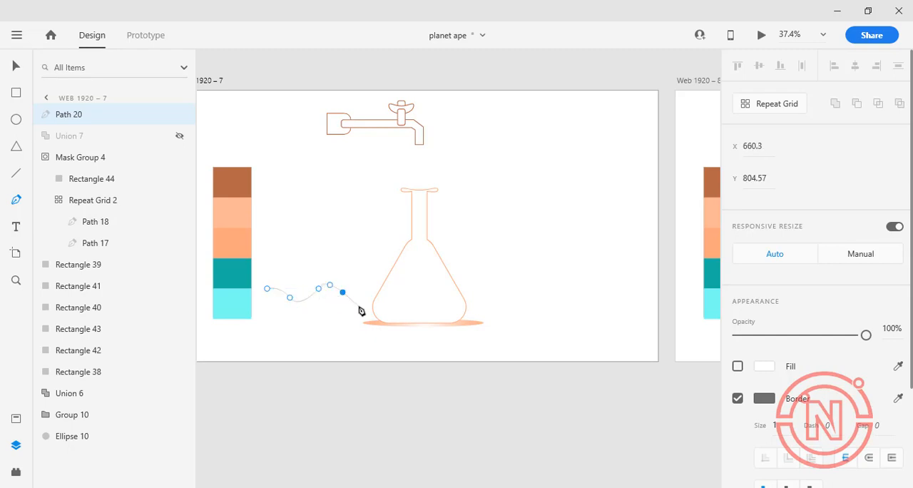
left_click_drag(356, 304, 364, 304)
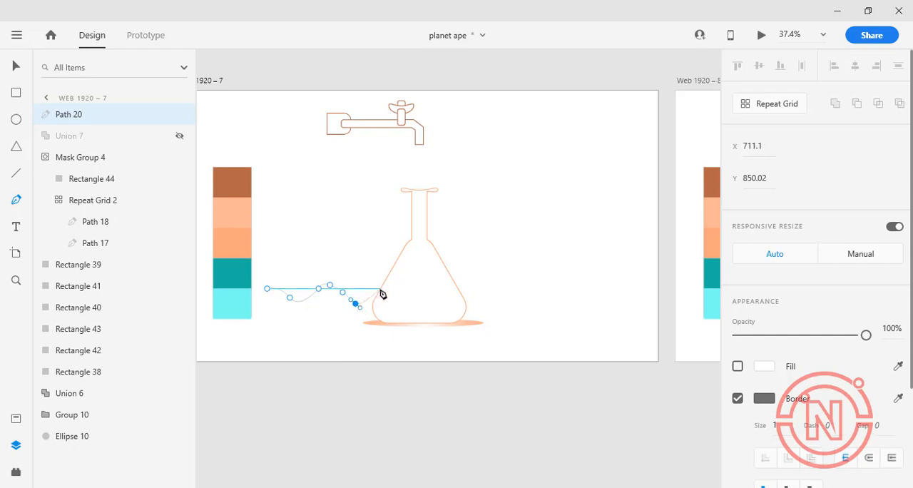
left_click(377, 289)
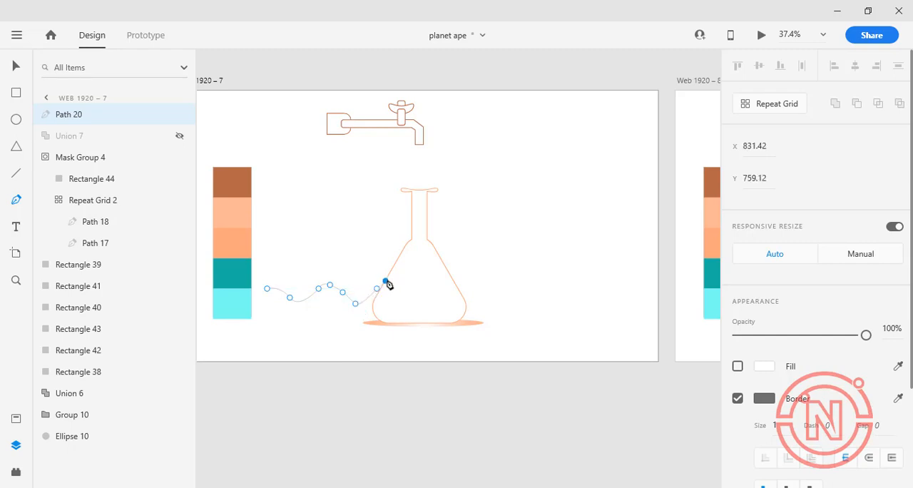
key("ctrl+z")
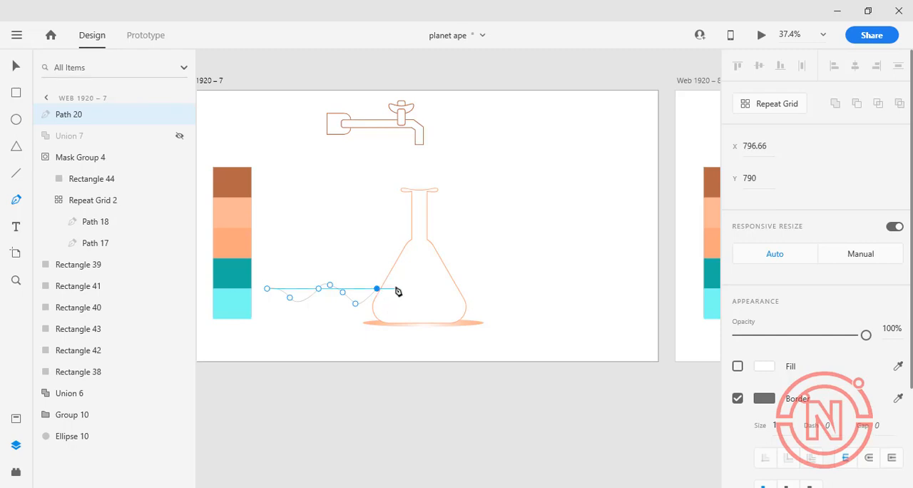
Continue the wavy path with curved points through the flask and on to X 1847 near the artboard's far edge
left_click_drag(395, 288, 401, 299)
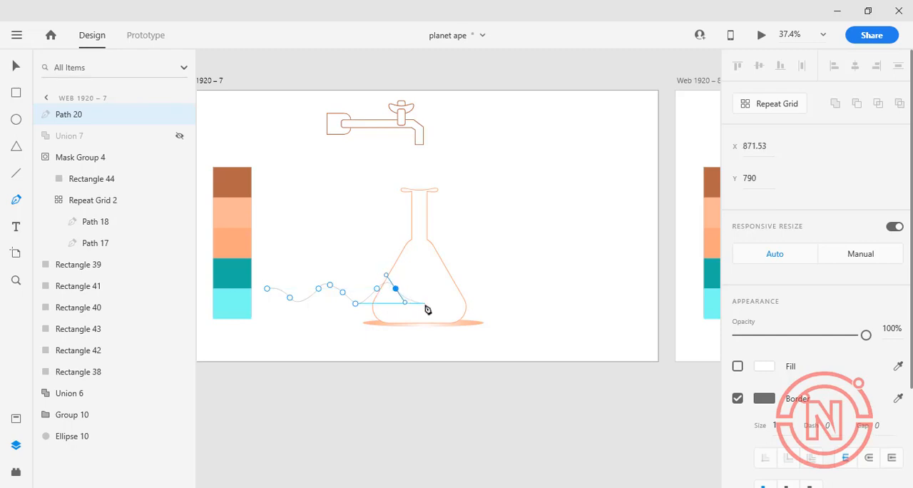
left_click(424, 303)
left_click(449, 286)
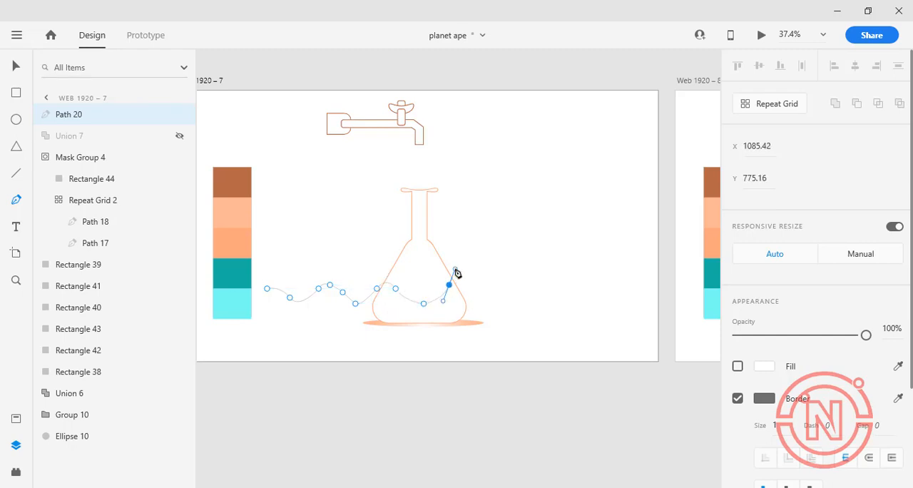
left_click(485, 292)
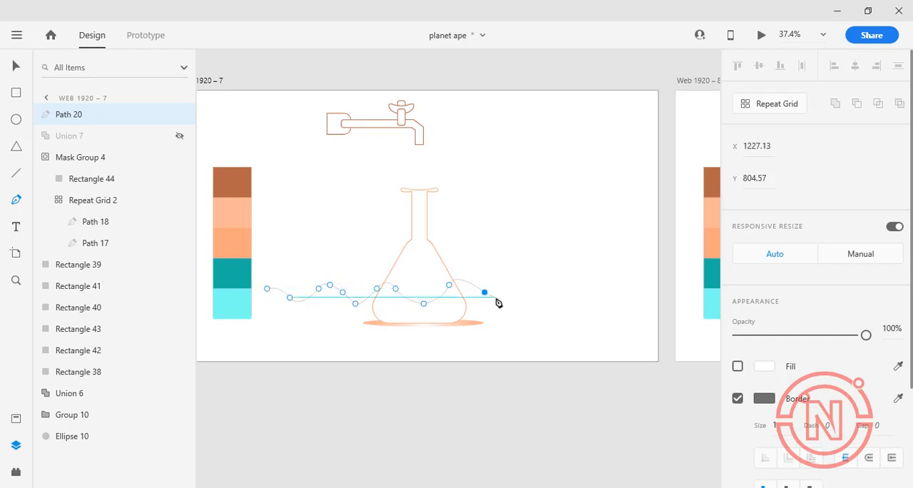
left_click_drag(509, 308, 517, 310)
key("ctrl+z")
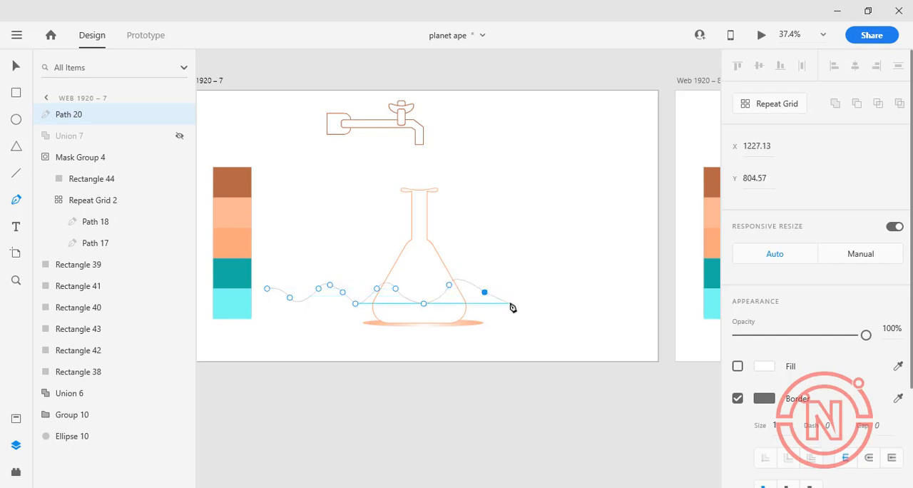
left_click_drag(518, 278, 541, 254)
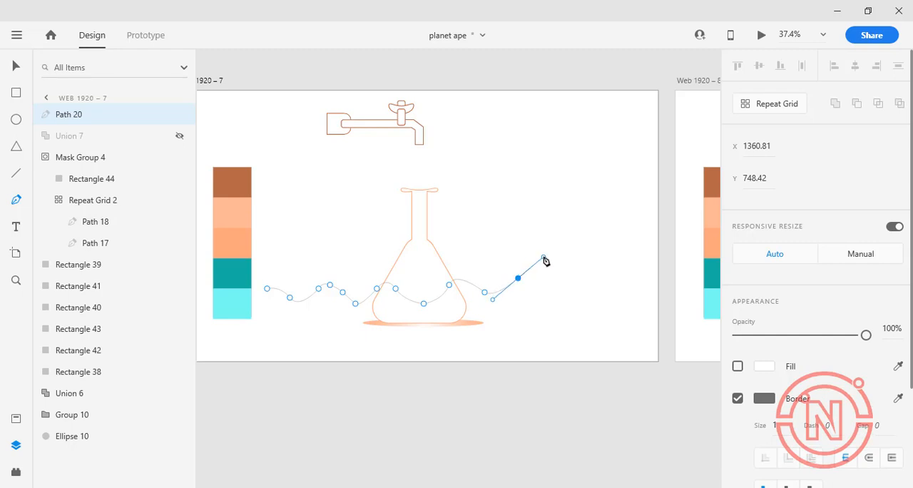
left_click(560, 297)
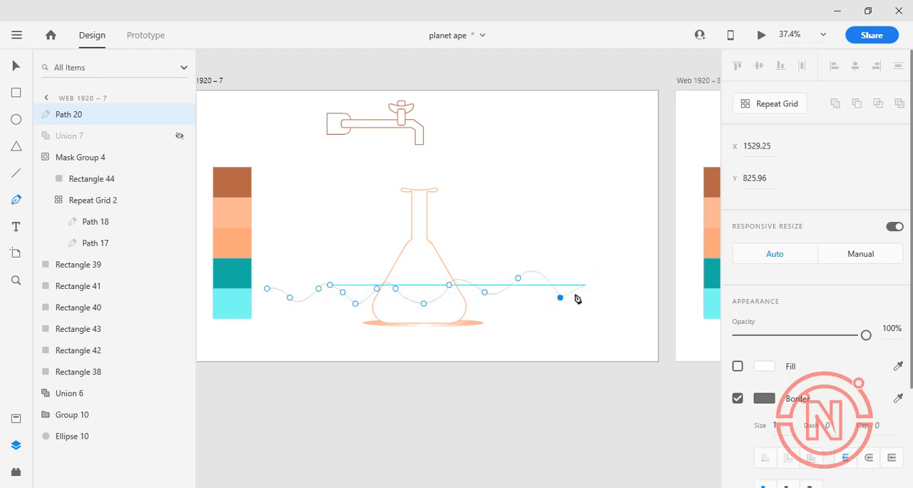
left_click_drag(585, 292, 657, 288)
left_click(603, 267)
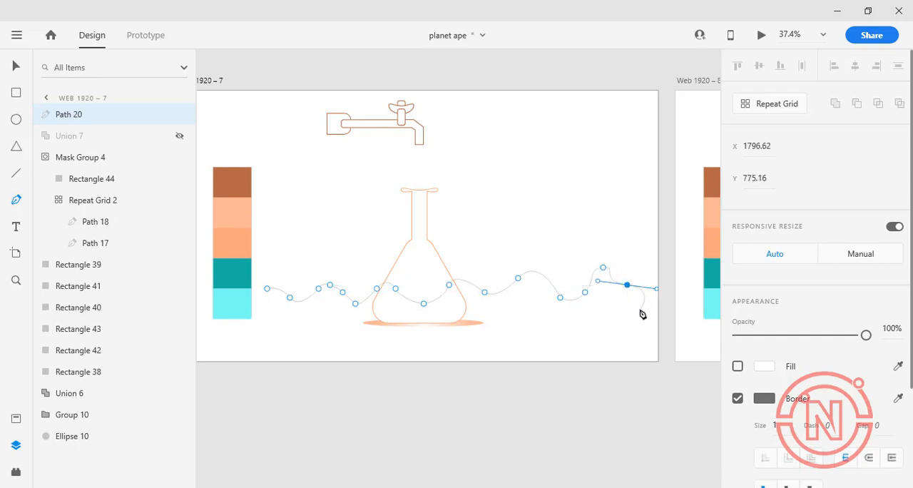
left_click(640, 310)
Close the wavy path with corners below the artboard at about Y 1289 and Y 1313, curving back to its start beside the swatches
left_click(640, 355)
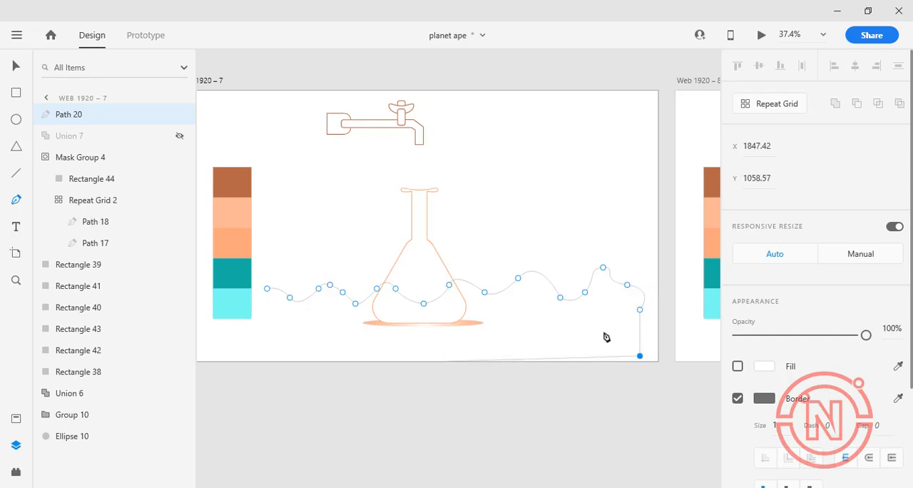
key("ctrl+z")
left_click(640, 412)
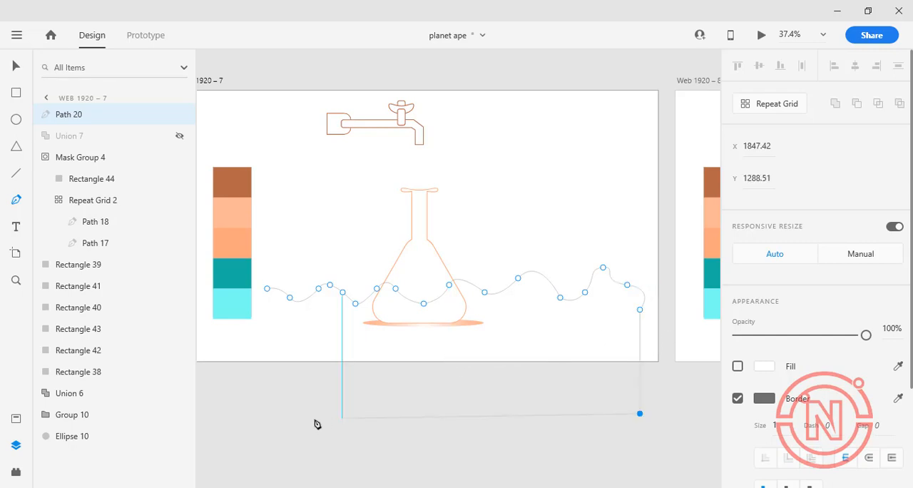
left_click(269, 419)
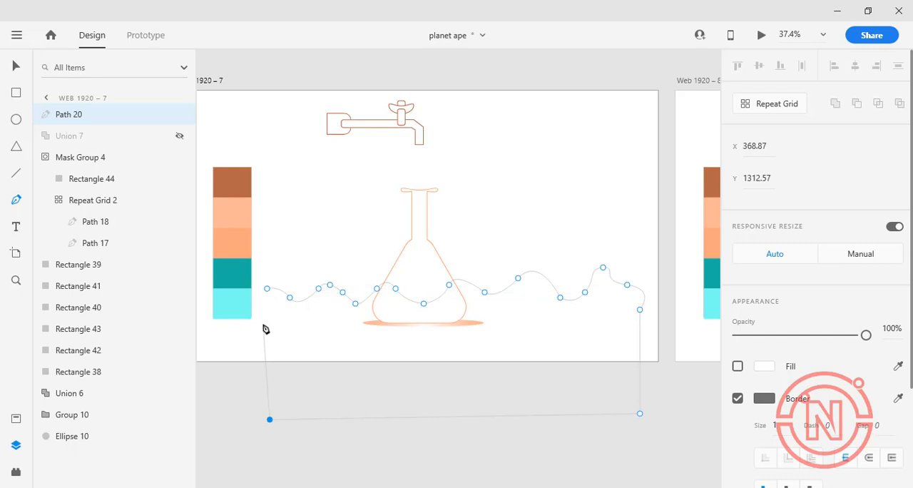
left_click(263, 325)
left_click(249, 297)
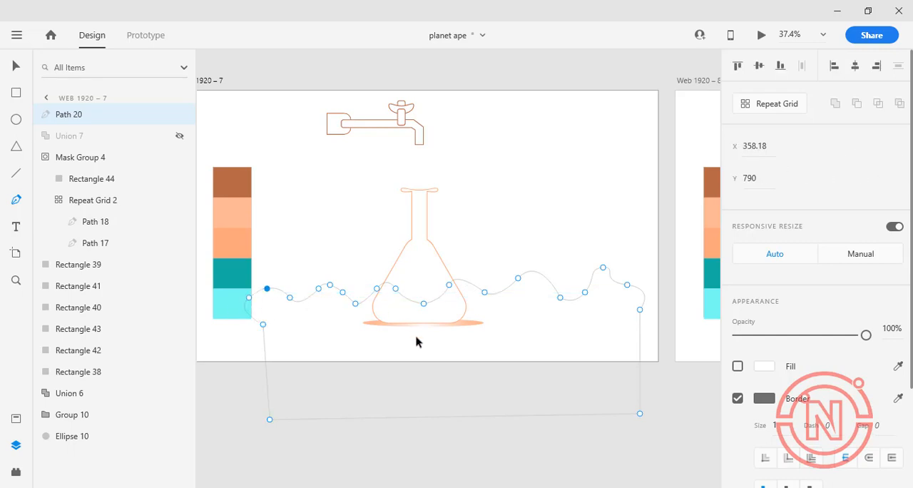
key("Escape")
Remove the closed wave shape's border and fill it with the teal from the colour swatches
left_click(354, 362)
left_click(312, 296)
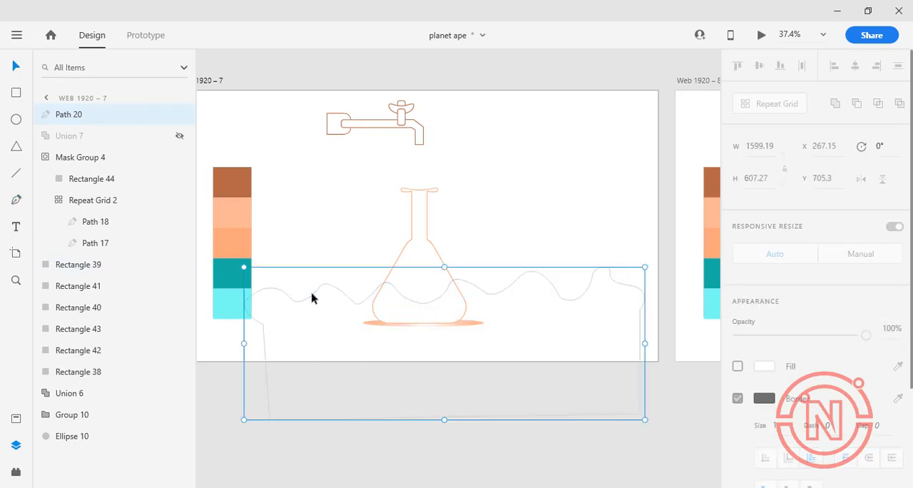
left_click(738, 398)
left_click(899, 366)
left_click(234, 275)
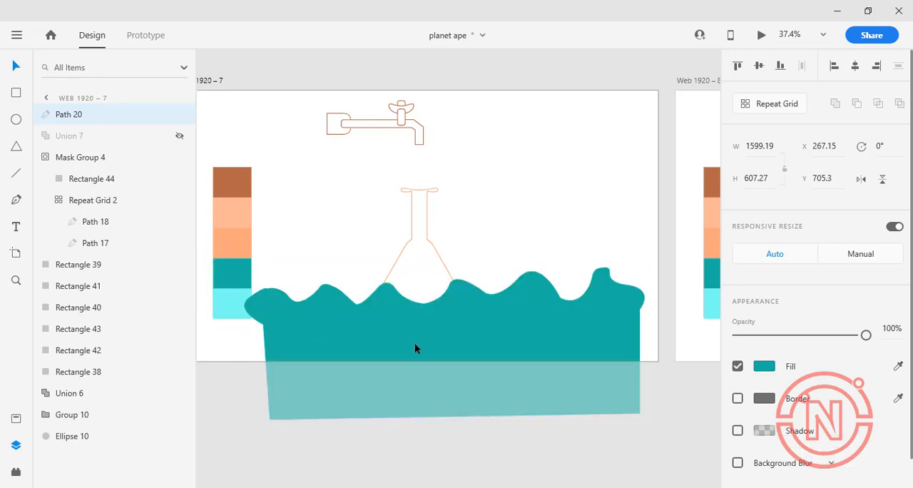
Rotate the teal wave to 3° and duplicate it, placing the original at X -453.65, Y 658.87 so the two overlap end to end
left_click_drag(451, 331, 507, 322)
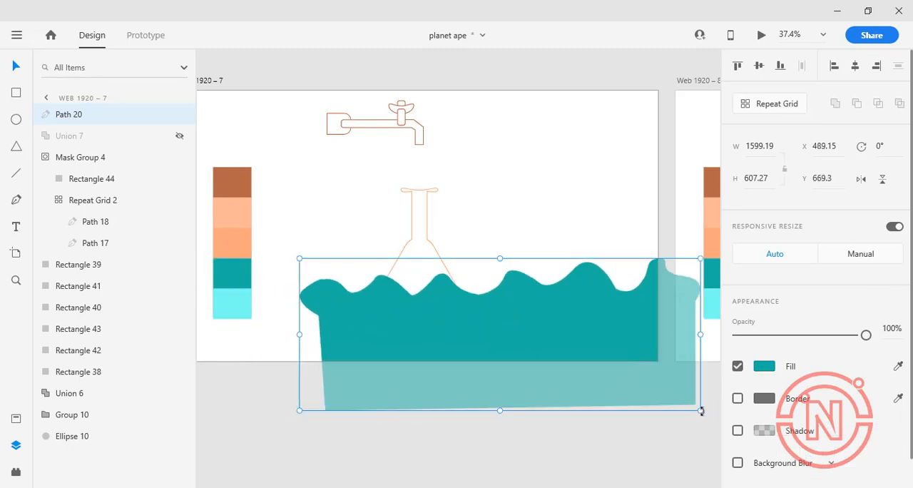
left_click_drag(702, 411, 699, 418)
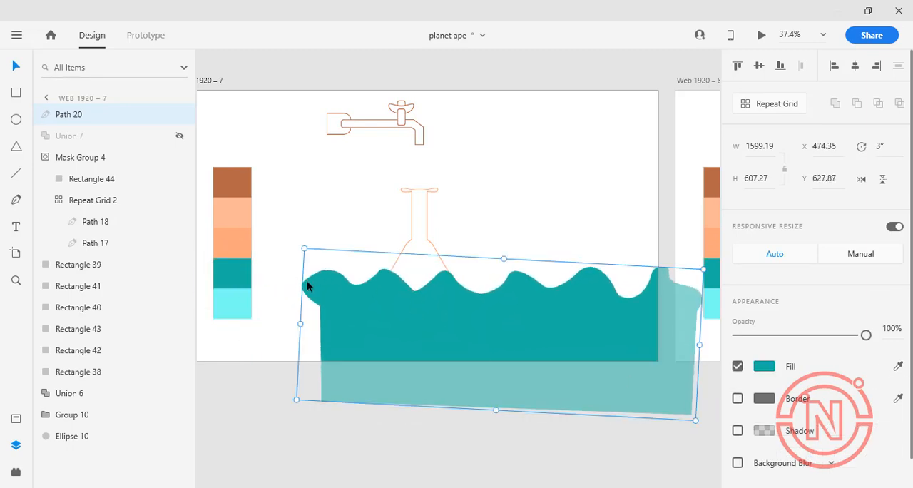
key("ctrl+d")
left_click_drag(354, 318, 433, 326)
left_click(338, 298)
left_click_drag(338, 298, 310, 311)
Flip the duplicated wave horizontally and place it at X 960.35, Y 645.87, overlapping the original at the flask
left_click(696, 312)
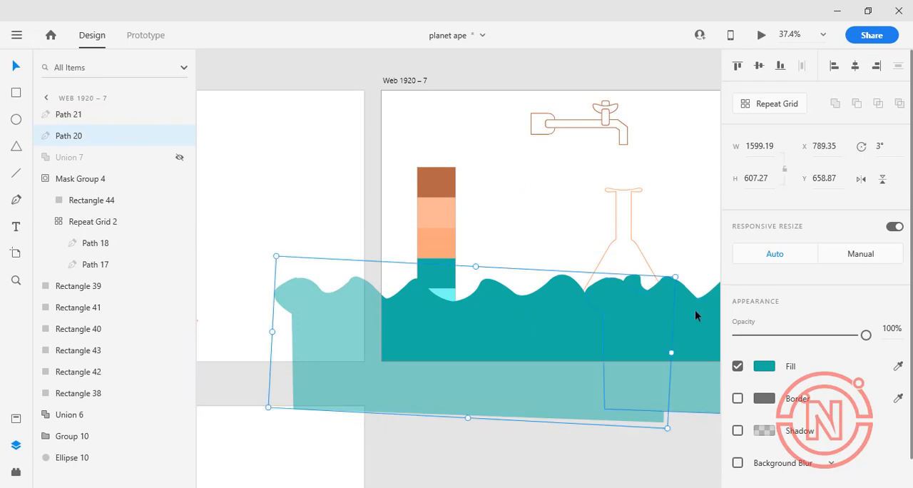
left_click(862, 179)
mouse_move(664, 341)
left_mouse_down()
mouse_move(588, 356)
mouse_move(707, 349)
mouse_move(651, 345)
left_mouse_up()
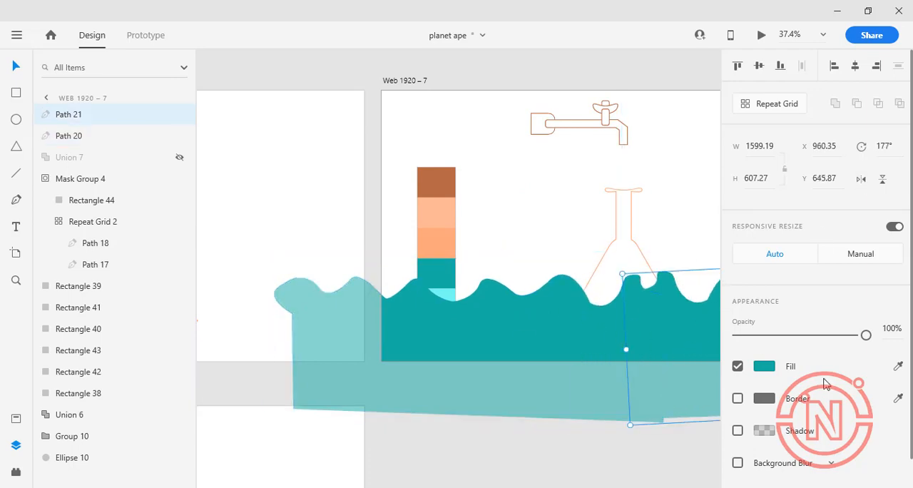
Fill the flipped wave with the light cyan swatch colour and send it to the back of the artboard
left_click(442, 293)
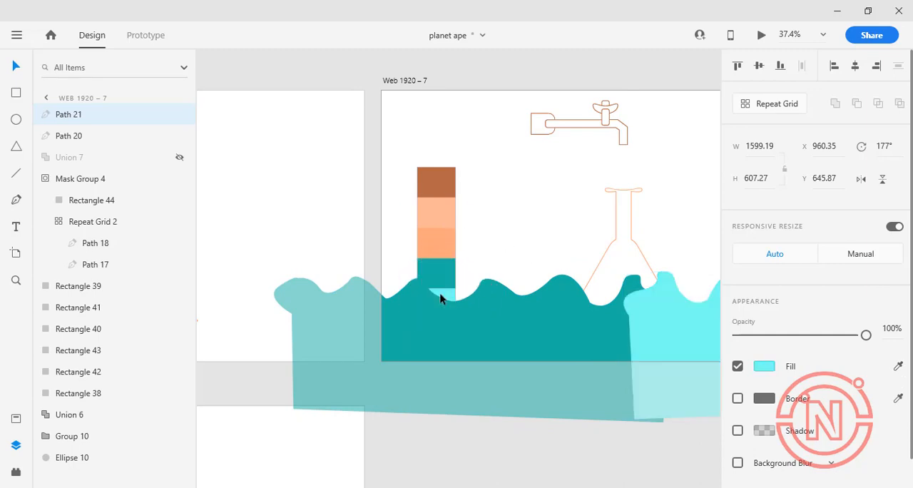
key("ctrl+shift+bracketleft")
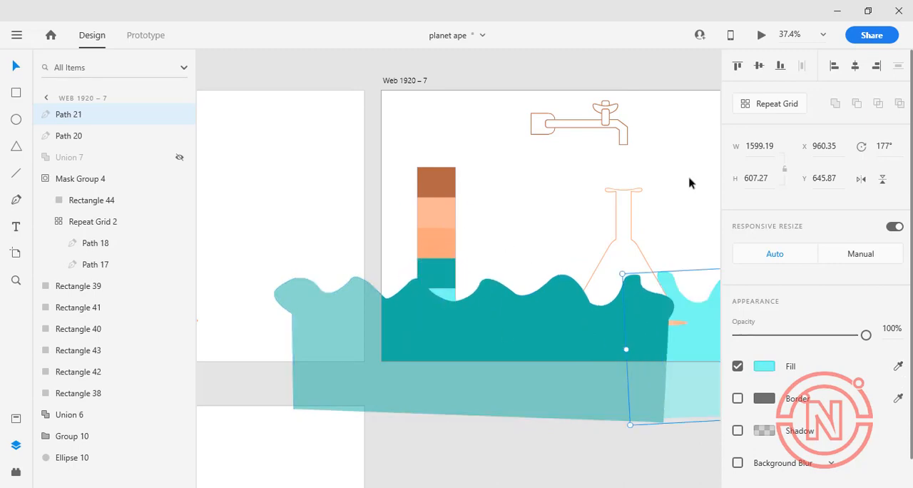
left_click(637, 261)
Move the teal and light cyan waves straight down below the flask, both to Y 866.87
left_click(550, 320)
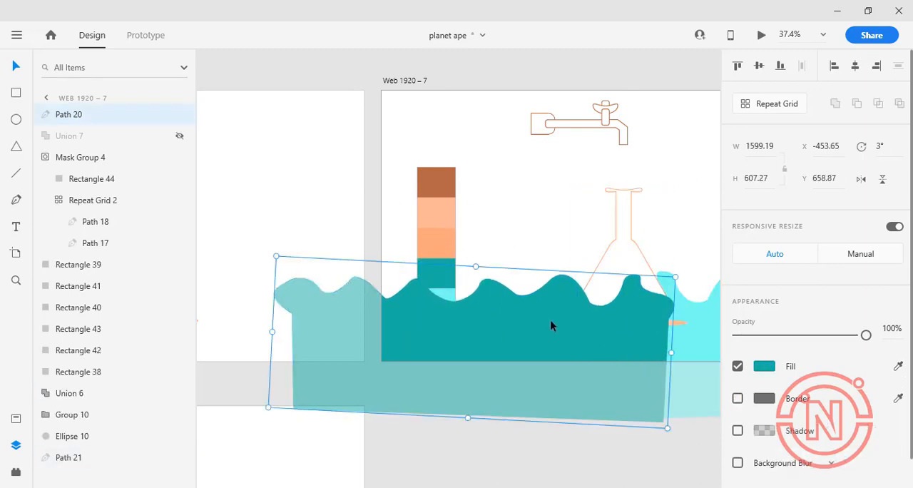
left_click_drag(548, 317, 540, 372)
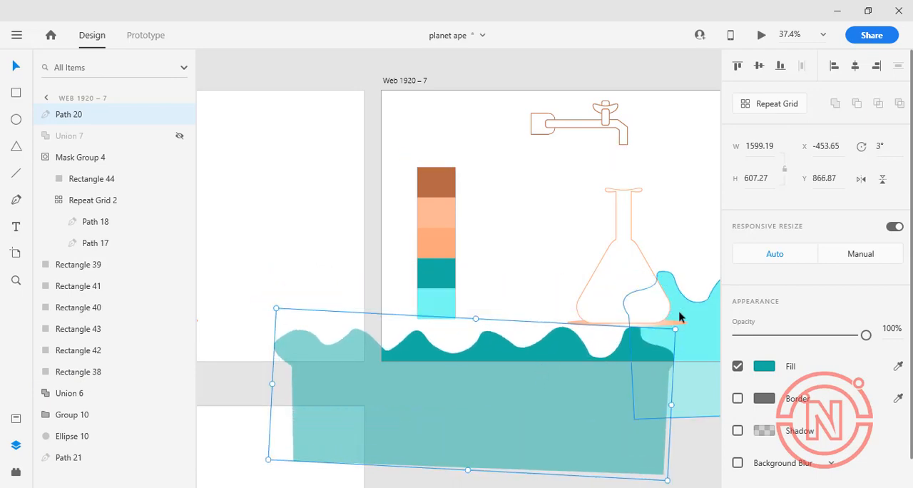
left_click(688, 312)
left_click_drag(689, 311, 703, 364)
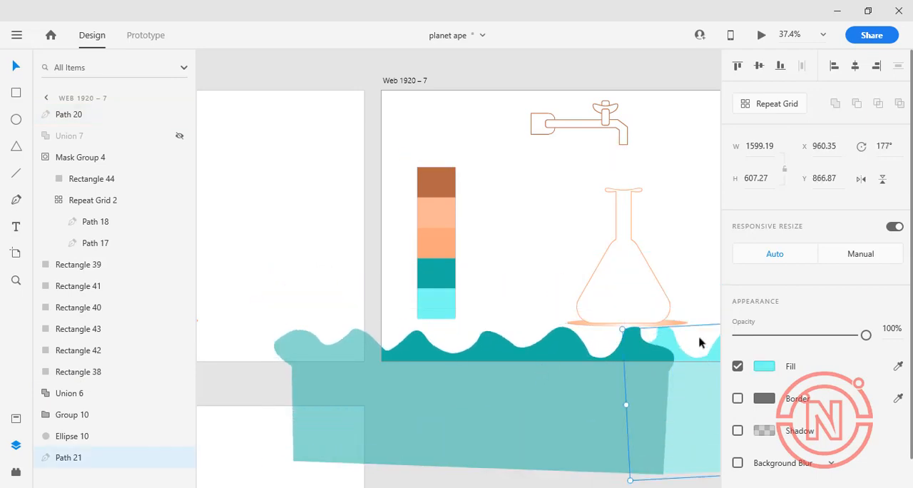
Try to mask the flask outline and both waves together, show the hidden flask copy, inspect the mask's contents, and undo it all
left_click(637, 322, "shift")
left_click(667, 296, "shift")
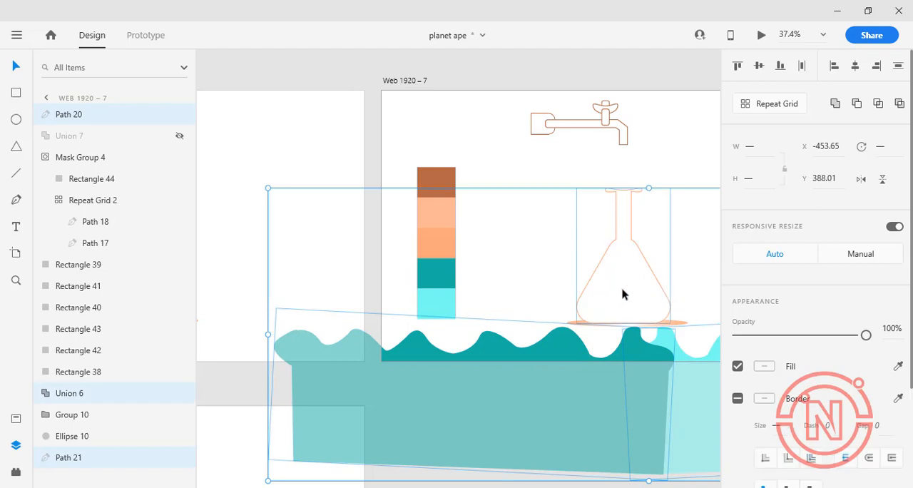
right_click(568, 346)
left_click(606, 349)
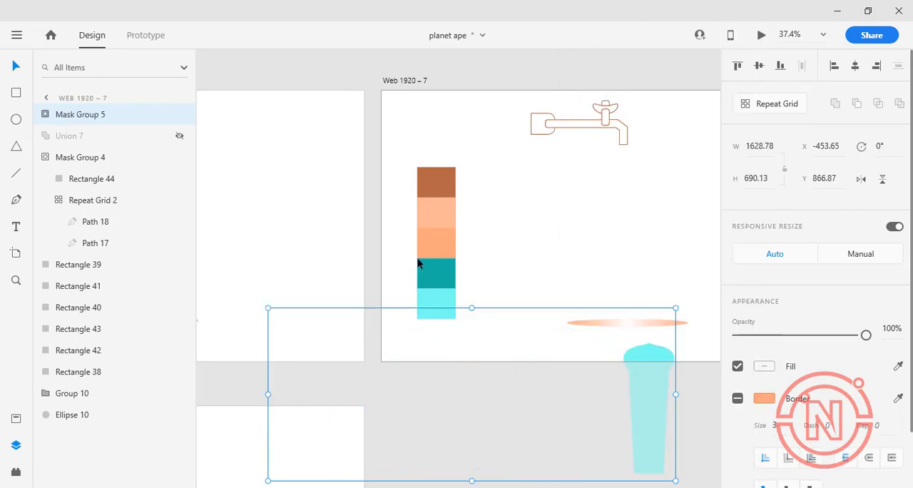
left_click(179, 137)
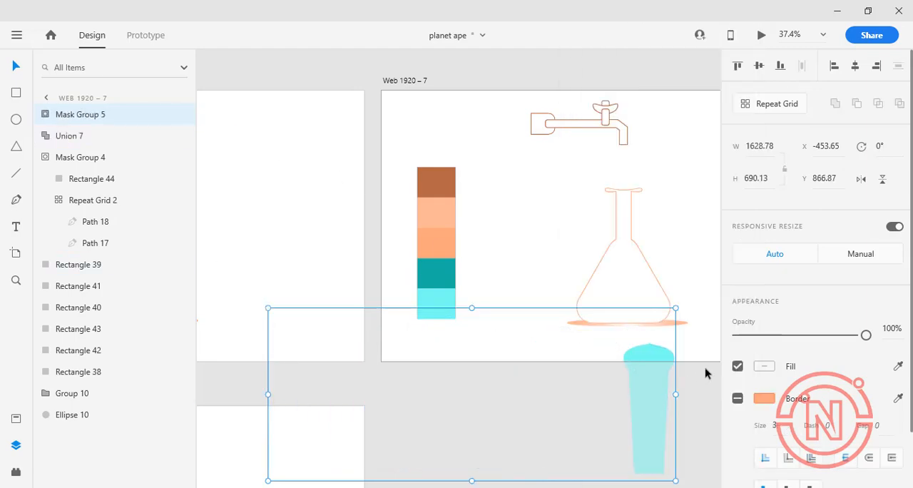
left_click(44, 114)
left_click(80, 178)
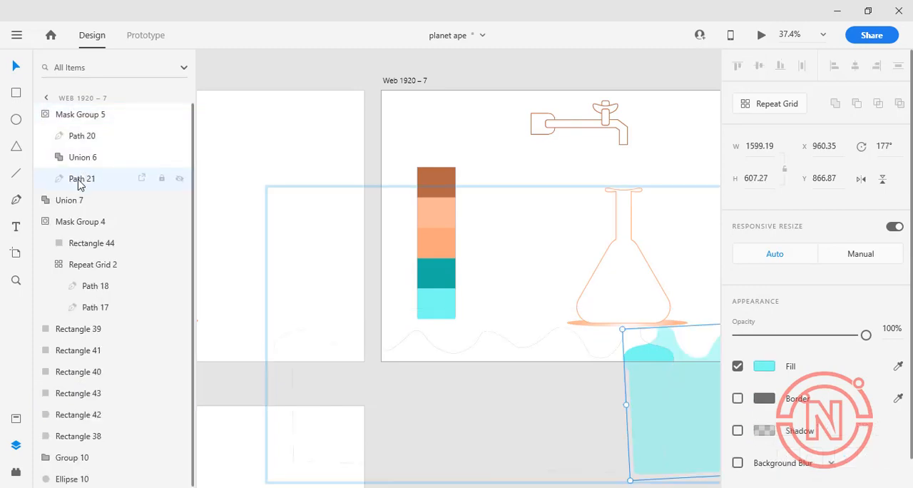
left_click(80, 135)
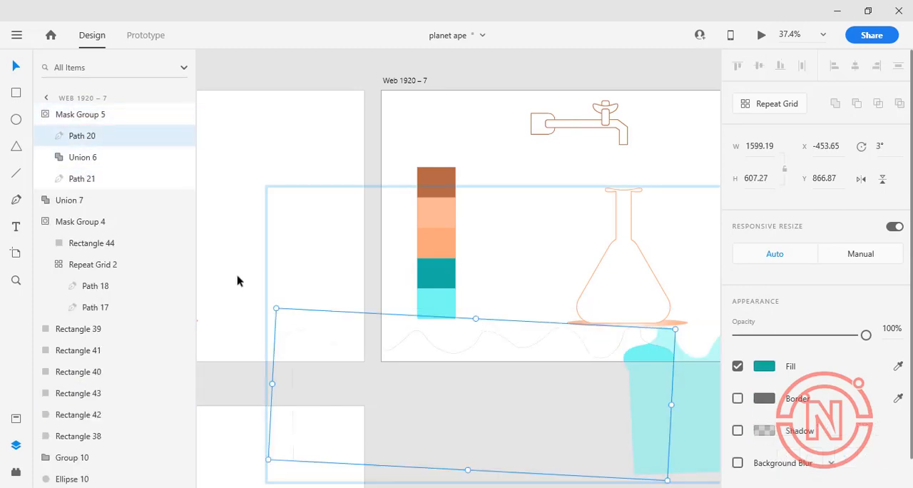
key("ctrl+shift+g")
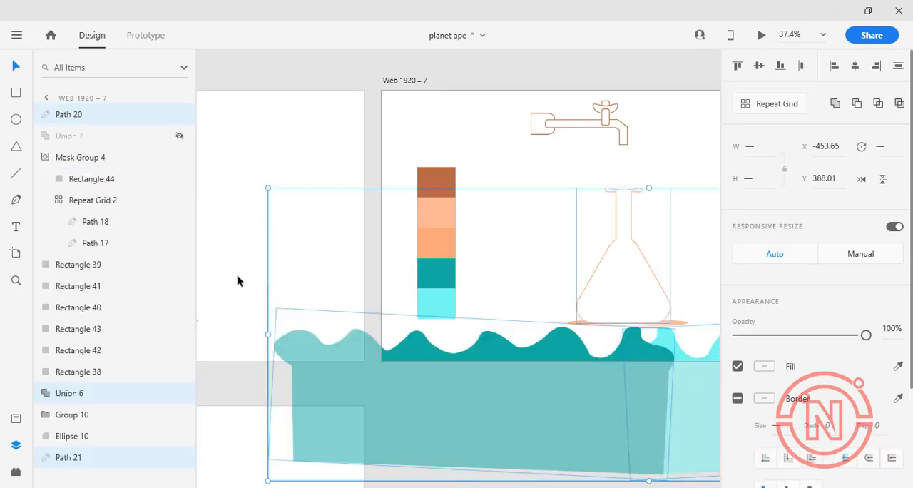
Try Mask with Shape again on the same flask and waves, and undo it
right_click(633, 293)
left_click(646, 347)
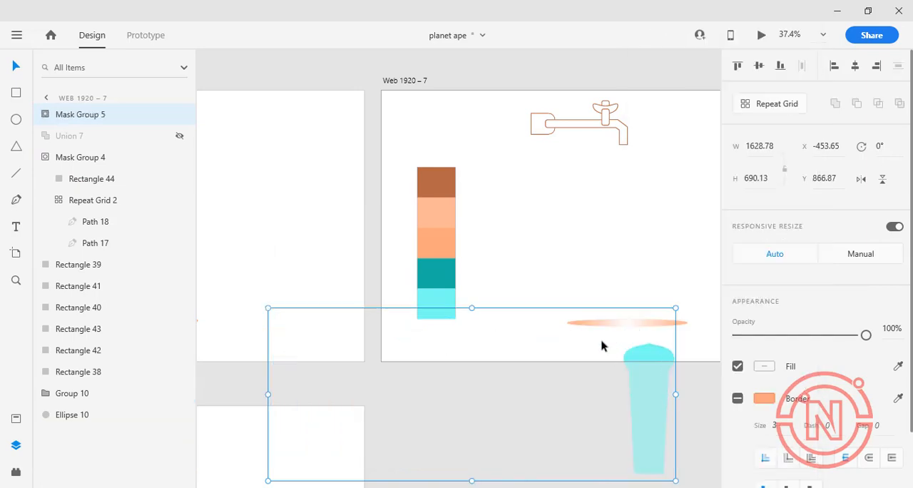
key("ctrl+z")
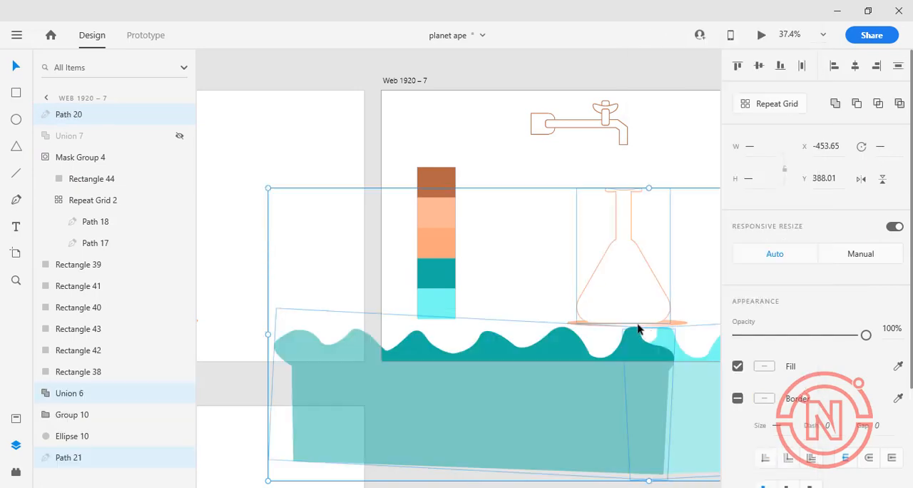
Bring the visible flask outline to the front, above the teal wave
left_click(504, 188)
left_click(576, 324)
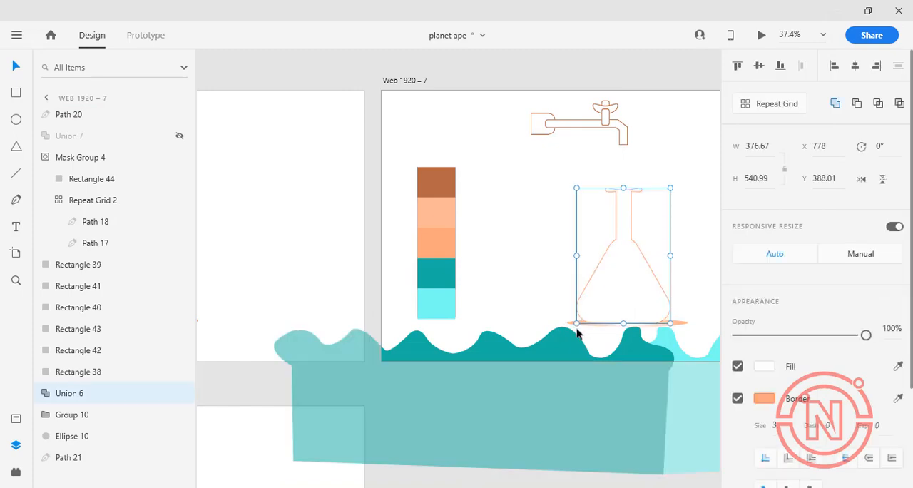
key("ctrl+shift+bracketright")
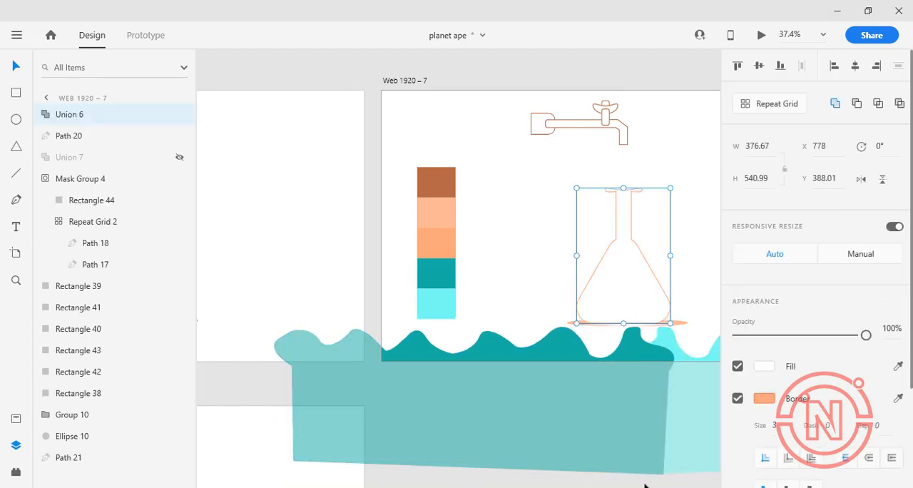
Mask the teal and light cyan waves with the flask outline using Mask with Shape
left_click(680, 345, "shift")
left_click(661, 345, "shift")
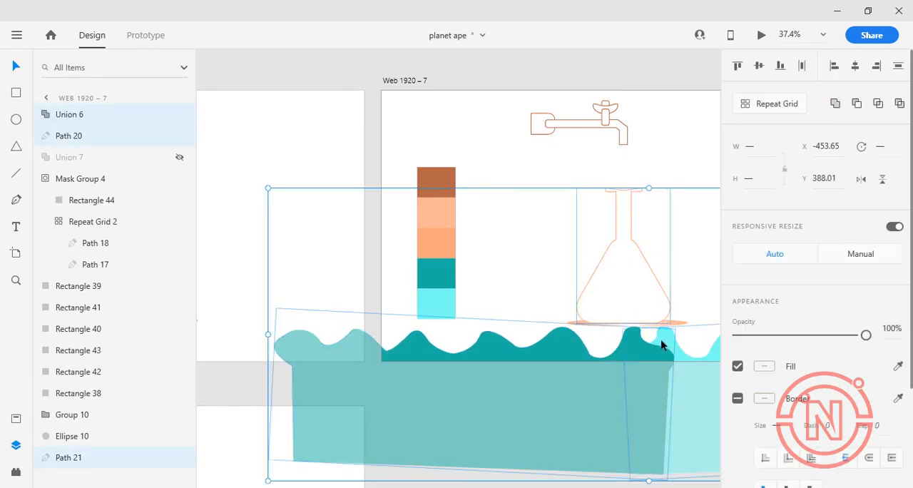
right_click(627, 271)
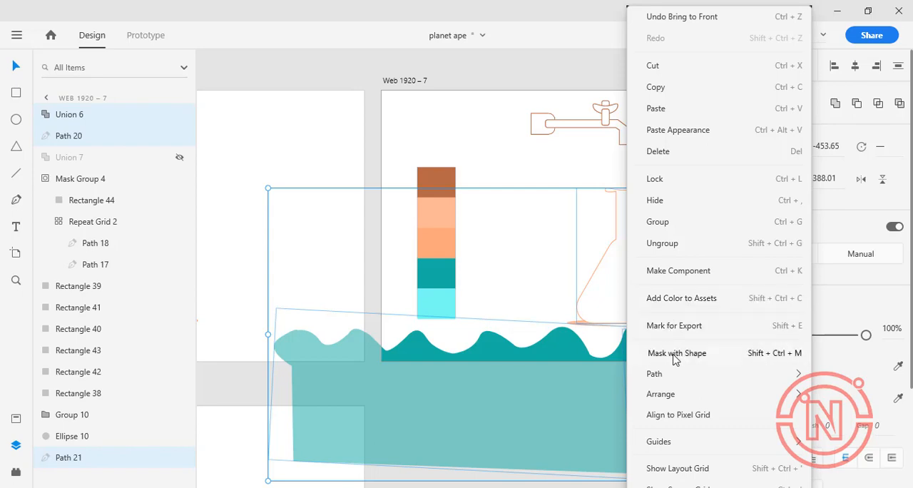
left_click(675, 353)
Show the hidden flask outline copy and raise the light cyan wave inside the new mask group to Y 702.87
left_click(46, 115)
left_click(71, 158)
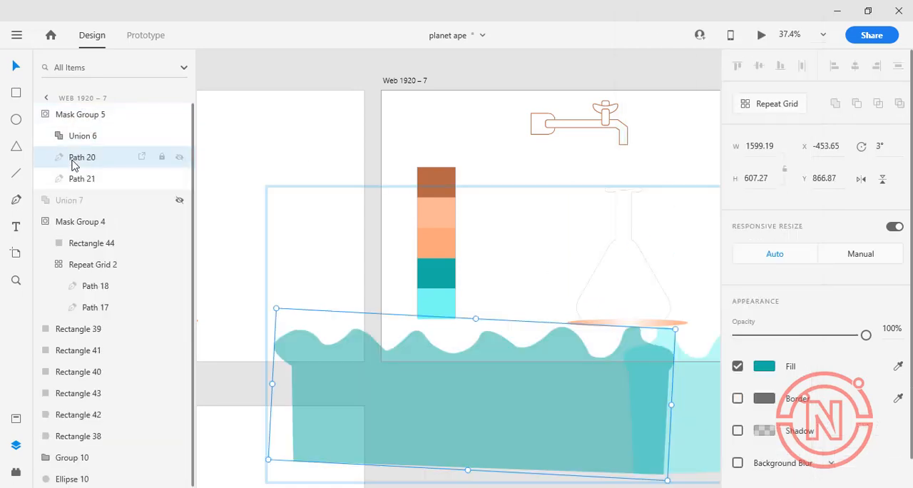
left_click(90, 180)
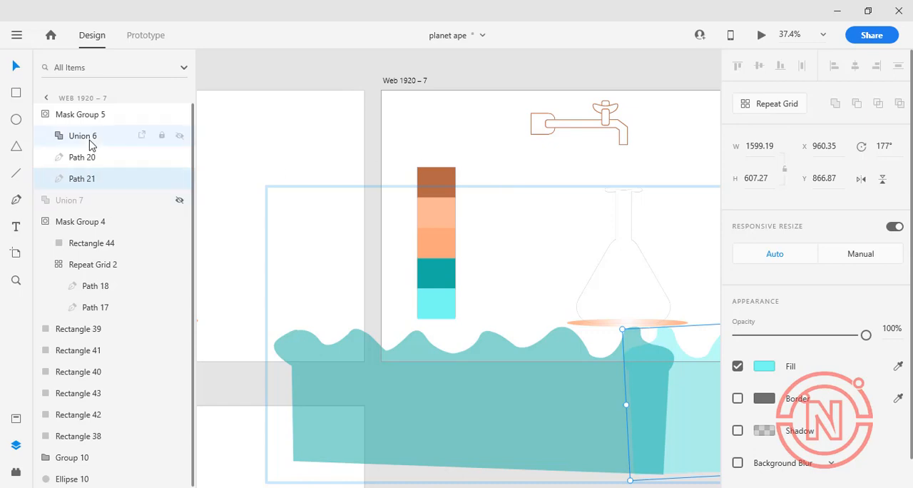
left_click(179, 200)
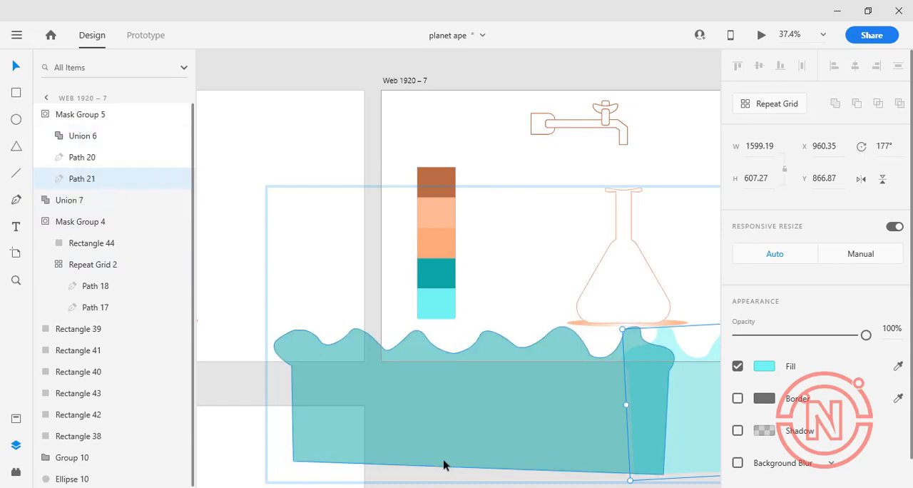
left_click_drag(445, 463, 444, 465)
left_click_drag(668, 344, 668, 308)
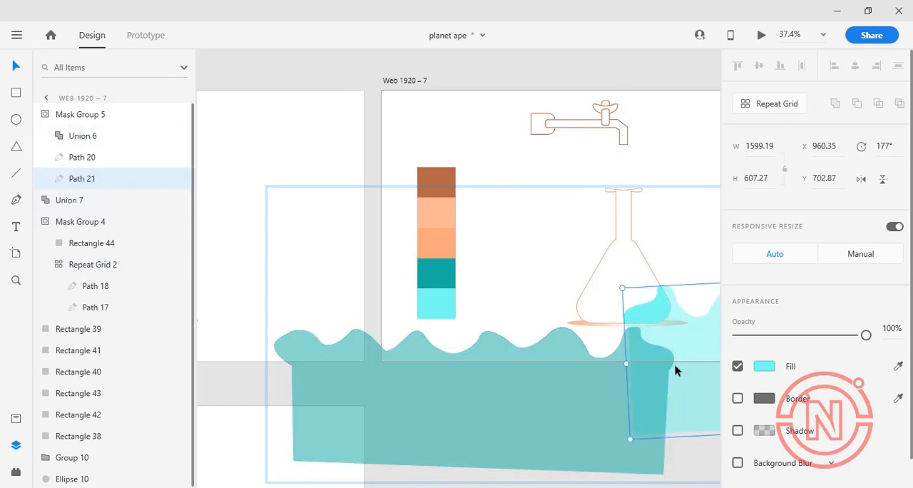
Try raising the teal wave inside the flask mask to X -461.65, Y 702.87, and undo the move
left_click(578, 347)
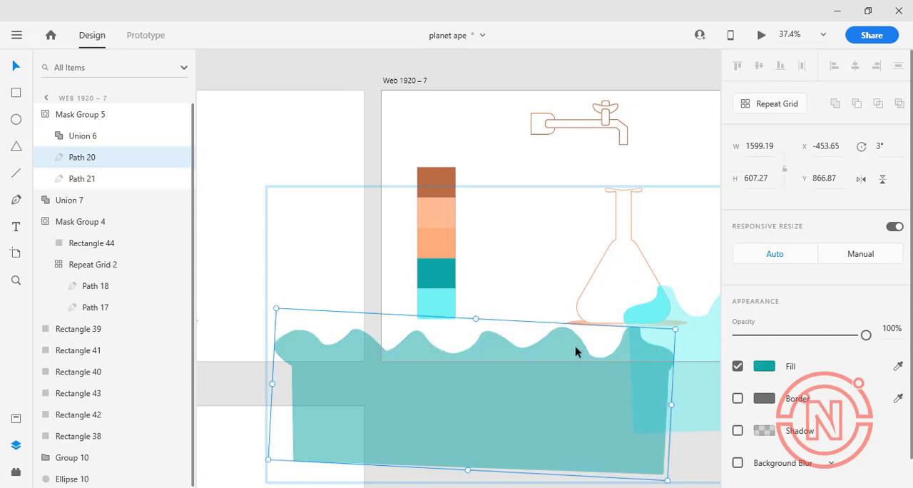
key("shift+Right")
key("shift+Left")
key("shift+Left")
key("shift+Left")
left_click_drag(545, 315, 573, 289)
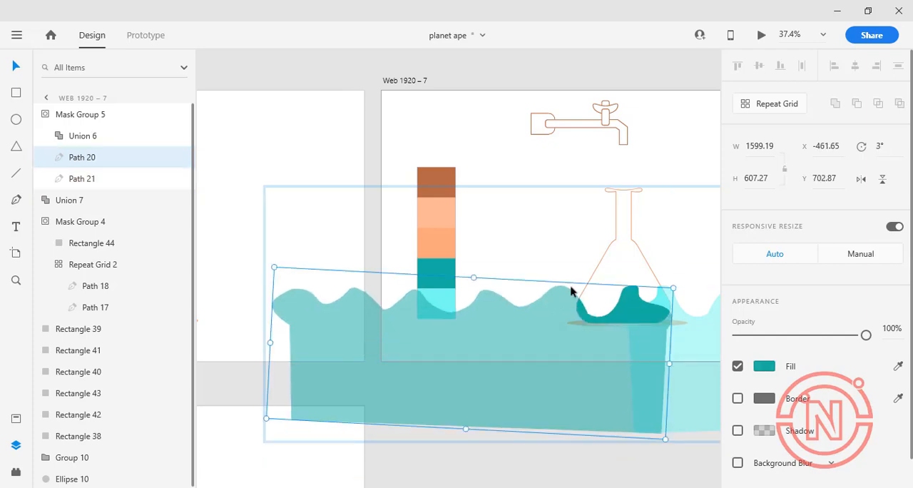
left_click(617, 345)
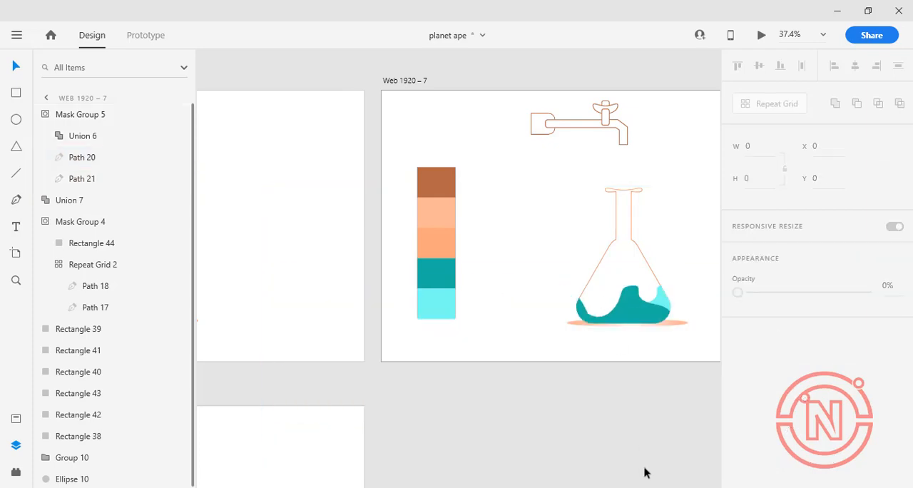
key("ctrl+z")
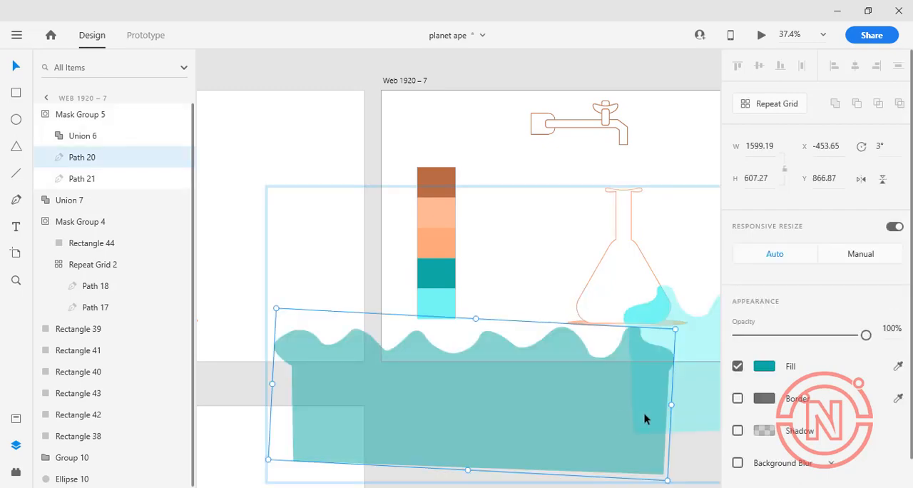
Try repositioning the teal and light cyan waves inside the flask mask, leaving the teal wave at X -312.65, Y 839.87
left_click_drag(644, 413, 693, 383)
left_click(657, 310)
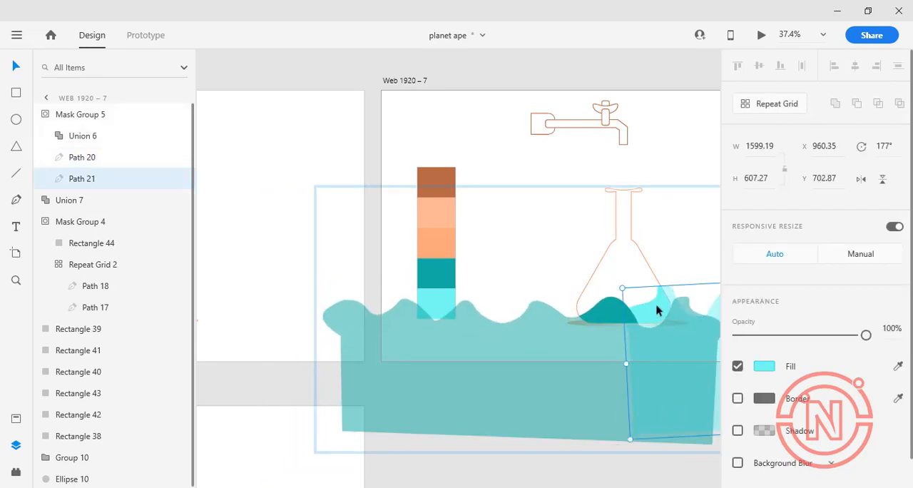
left_click(674, 322)
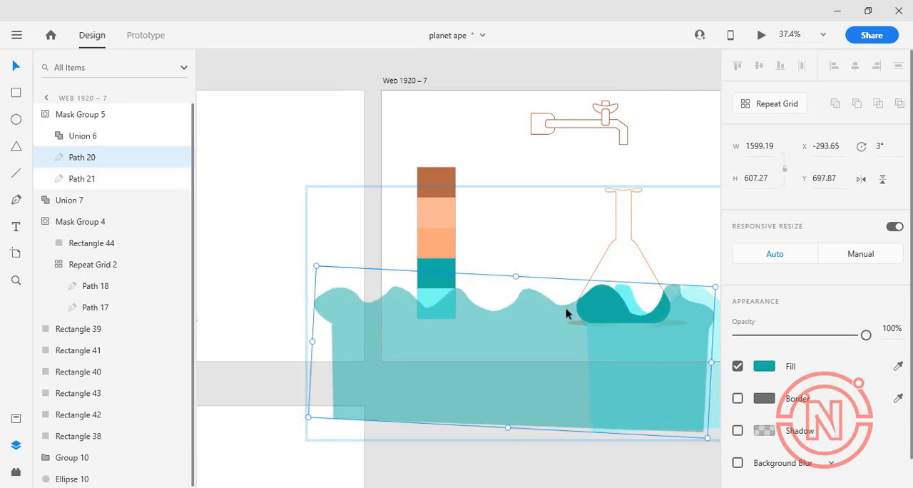
left_click_drag(573, 371, 569, 403)
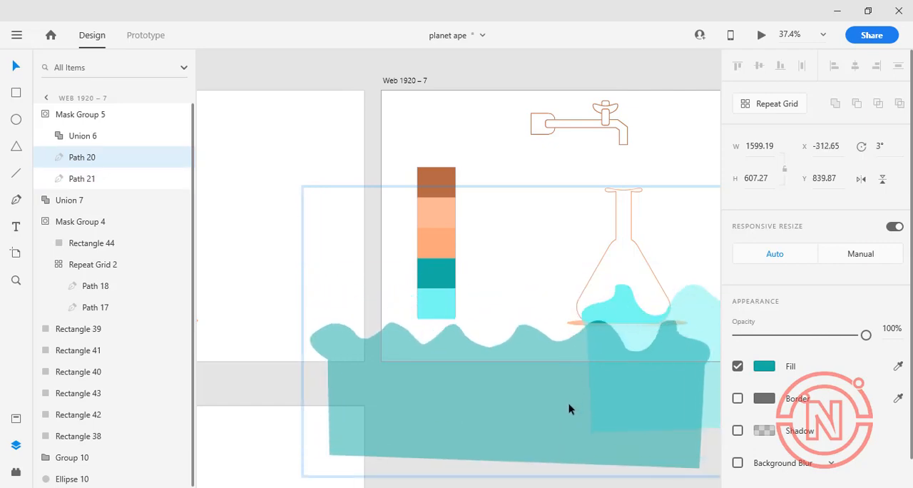
Lower both waves out of the flask mask: light cyan to X 811.35, Y 928.87 and teal to X -309.65, Y 928.87
left_click(683, 311)
left_click_drag(683, 310, 688, 360)
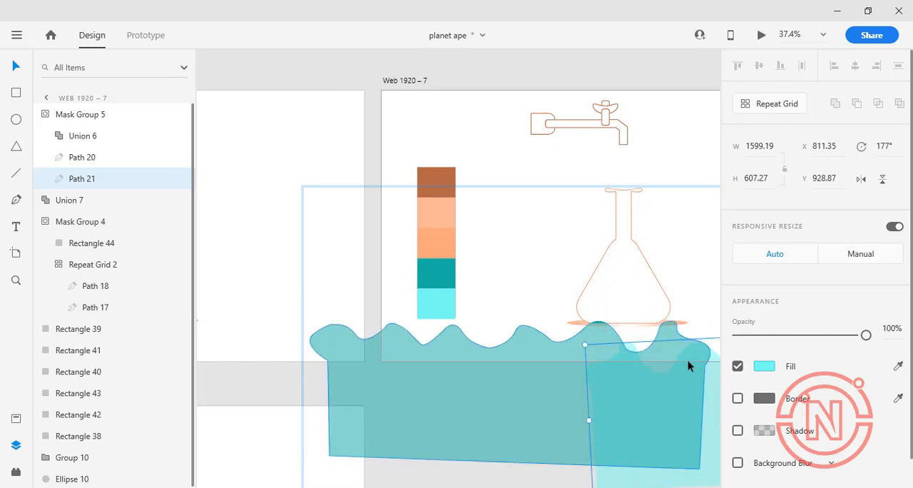
left_click(580, 339)
left_click_drag(579, 334, 579, 351)
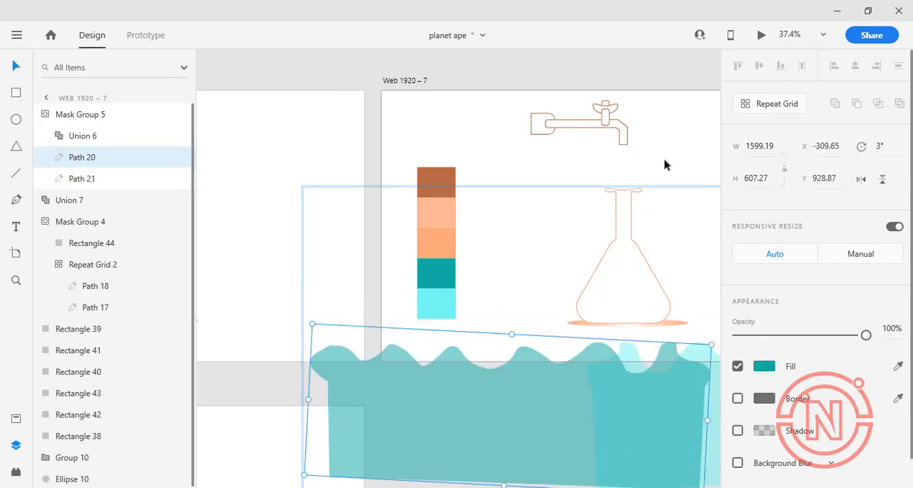
left_click(665, 160)
Duplicate the Web 1920 – 7 artboard and place the copy directly beneath it at X 1979, Y 3834
left_click_drag(407, 83, 407, 397)
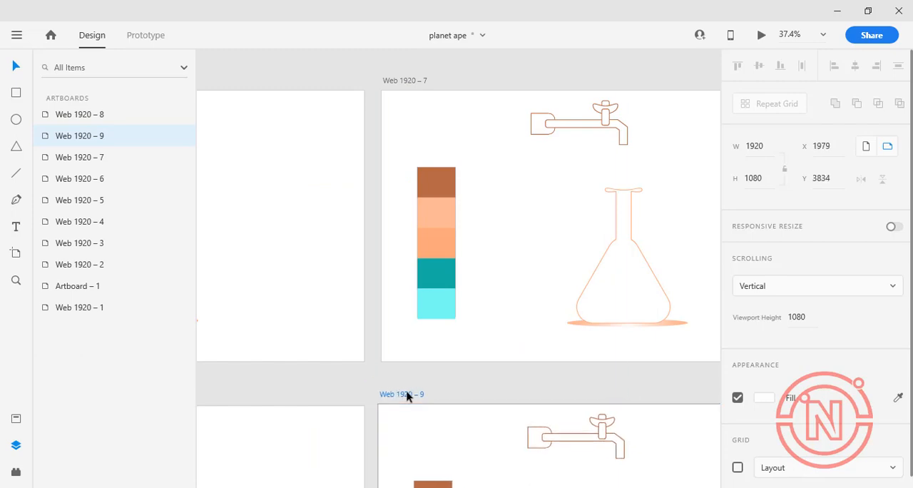
scroll(518, 328, "down", 3)
scroll(678, 344, "down", 6)
scroll(680, 345, "up", 5)
scroll(609, 336, "down", 2)
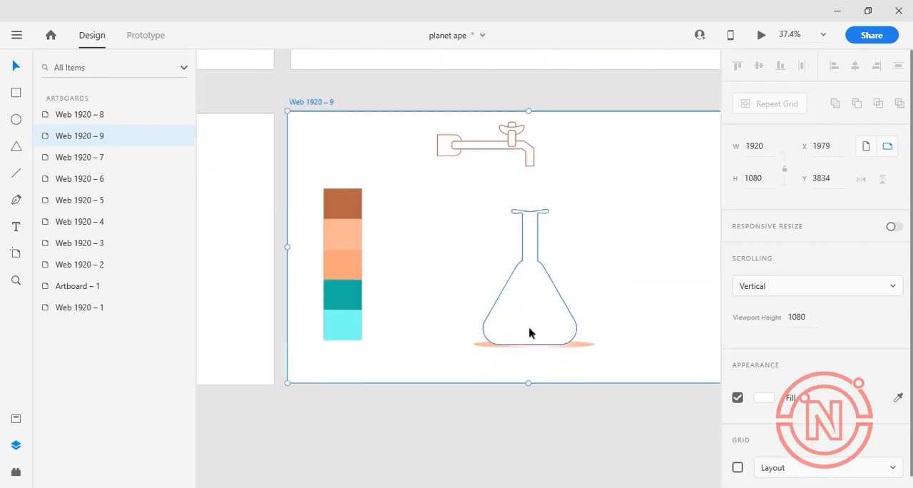
In the duplicated artboard, move the light cyan wave inside the flask mask up and leftward until it fills the flask into the neck
left_click(534, 244)
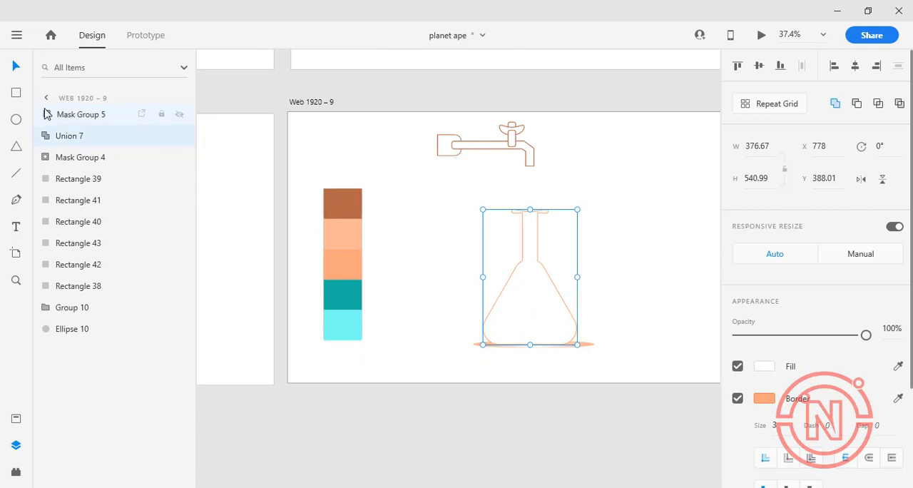
left_click(47, 114)
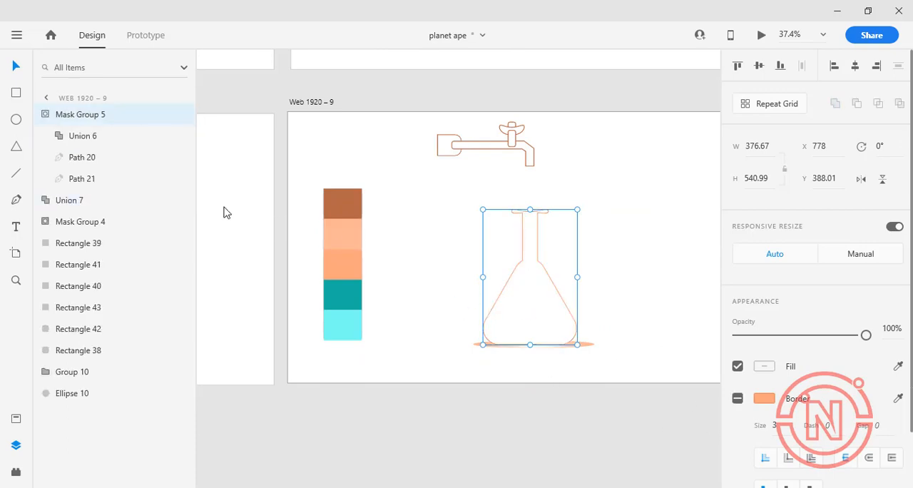
left_click(76, 179)
left_click_drag(625, 399, 402, 281)
Raise the teal wave in the duplicated artboard's flask mask to X 631.35, Y 389.87, filling the flask into the neck
left_click(507, 422)
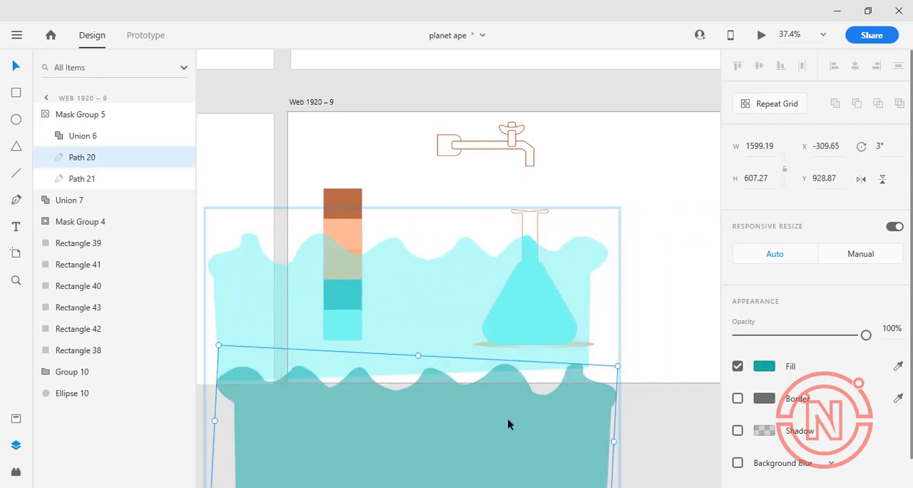
left_click_drag(508, 421, 693, 286)
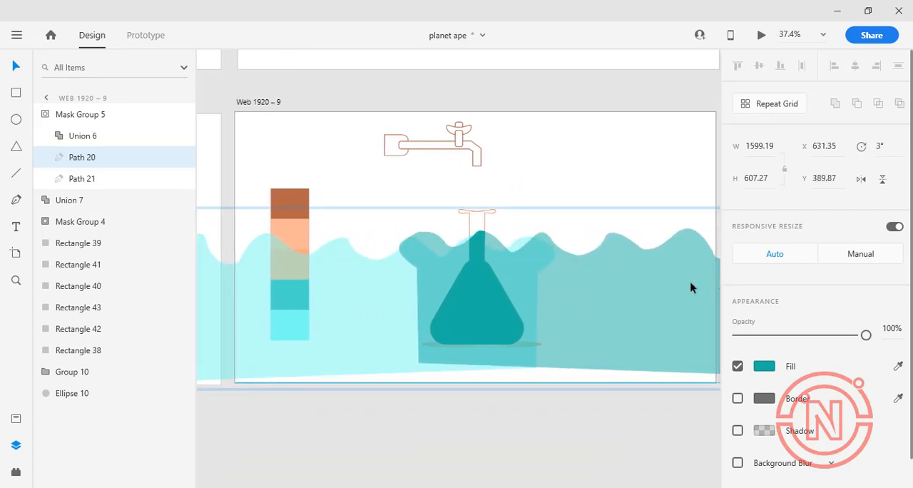
left_click(555, 390)
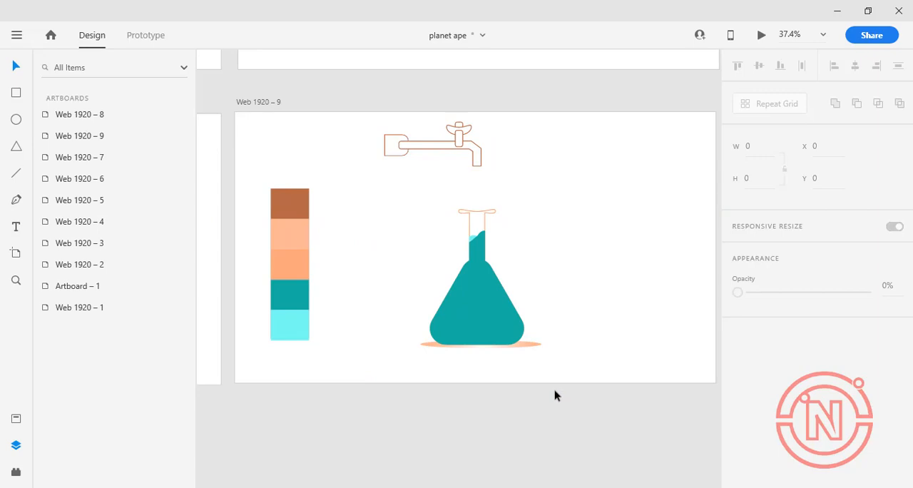
Try to select the masked drops repeat grid in the duplicated artboard and move it down below the tap spout
left_click(477, 191)
double_click(477, 195)
left_click(228, 197)
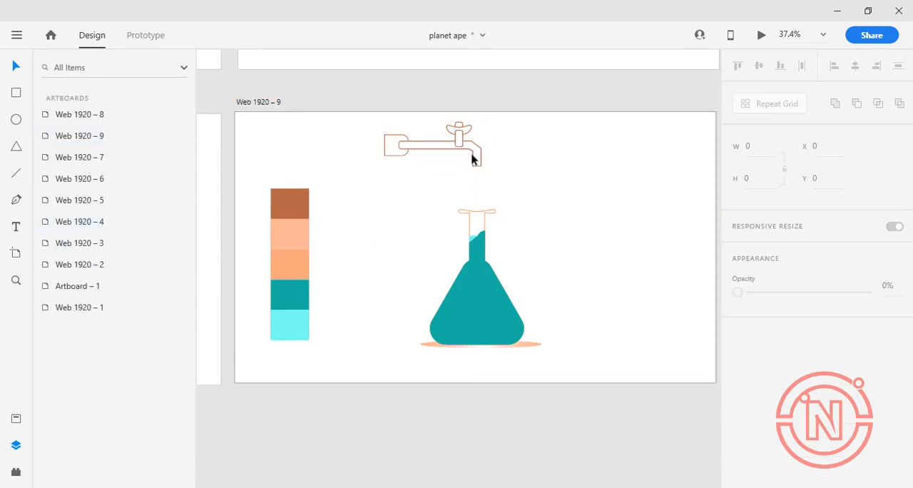
left_click(473, 156)
left_click(43, 223)
left_click(64, 263)
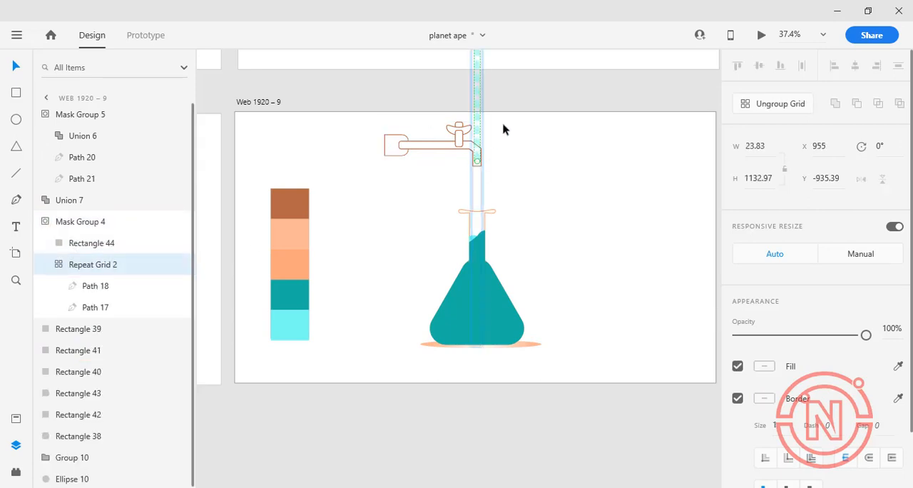
double_click(479, 133)
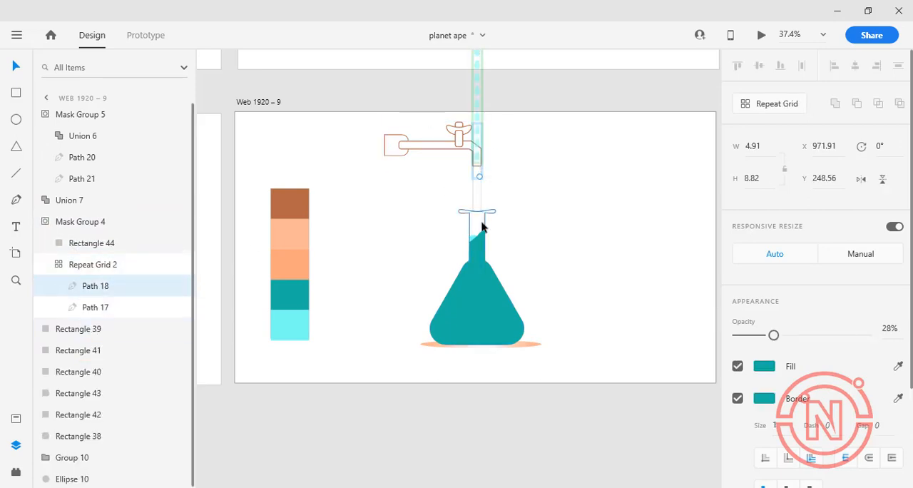
left_click(516, 143)
left_click(50, 266)
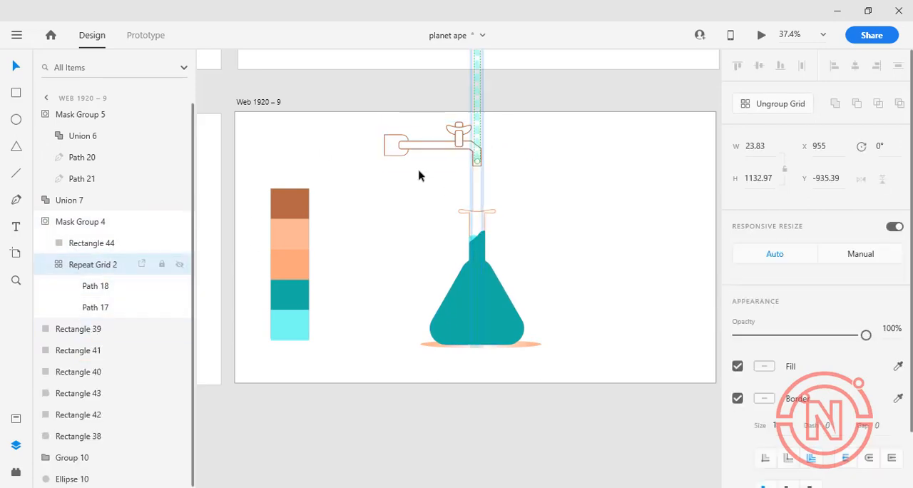
double_click(478, 178)
left_click_drag(478, 241, 478, 288)
left_click(514, 147)
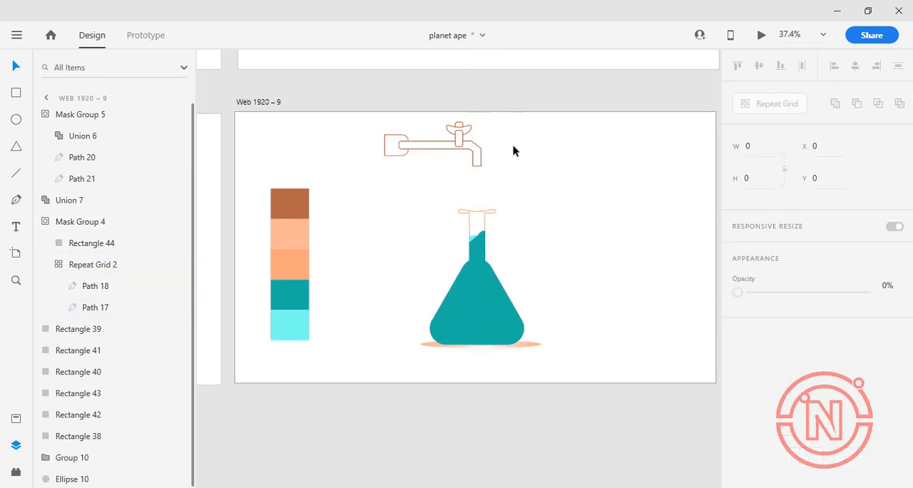
Try nudging the light cyan drop downward inside its repeat grid
left_click(70, 305)
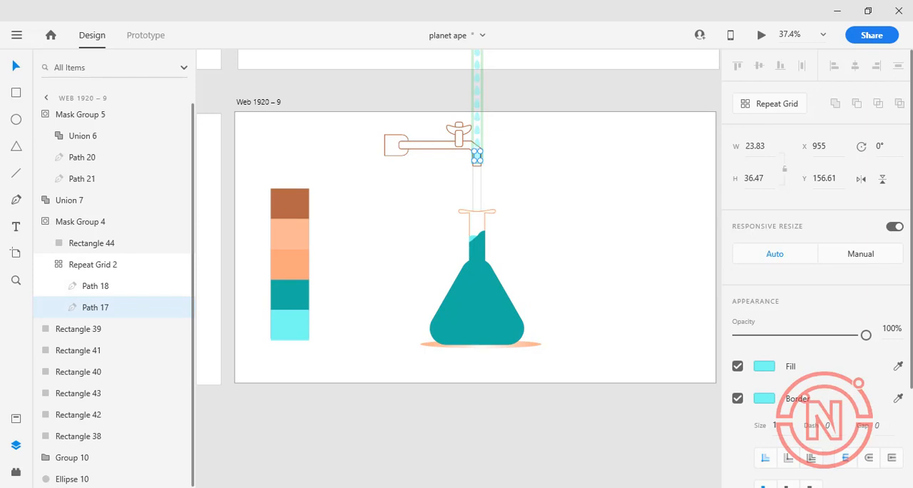
key("Down")
key("Down")
key("Down")
key("Down")
key("Down")
key("Down")
key("Down")
key("Down")
key("Down")
key("Down")
key("Down")
key("Down")
key("Down")
key("Down")
key("Down")
key("Down")
left_click(482, 205)
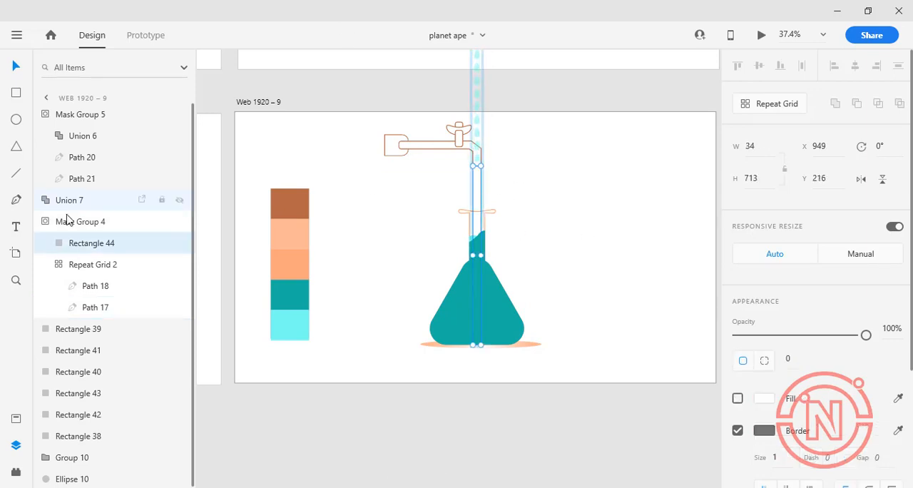
Try extending the drops repeat grid to a height of 1239.97 and moving it to X 960, Y -700.39
left_click(53, 265)
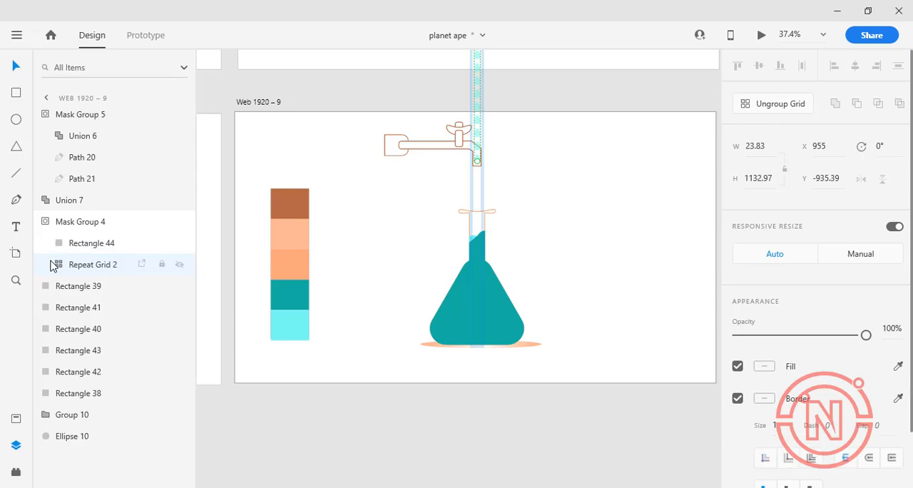
left_click(50, 265)
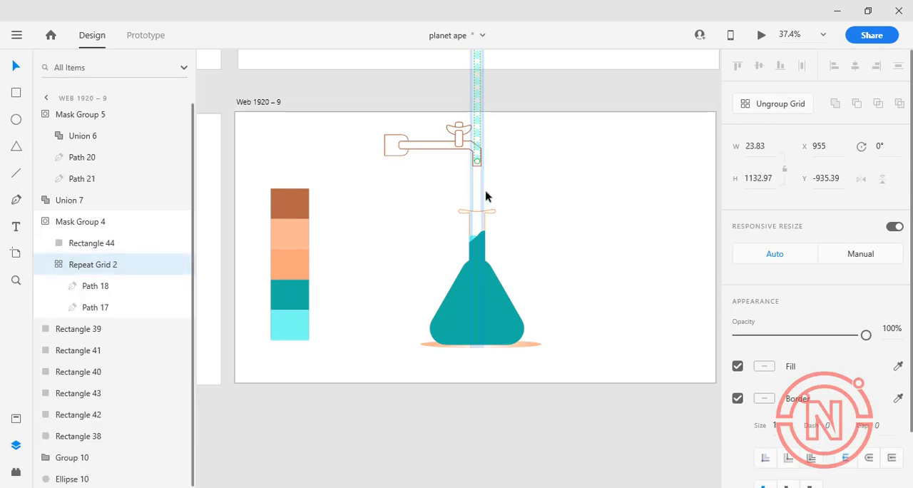
left_click_drag(477, 159, 478, 237)
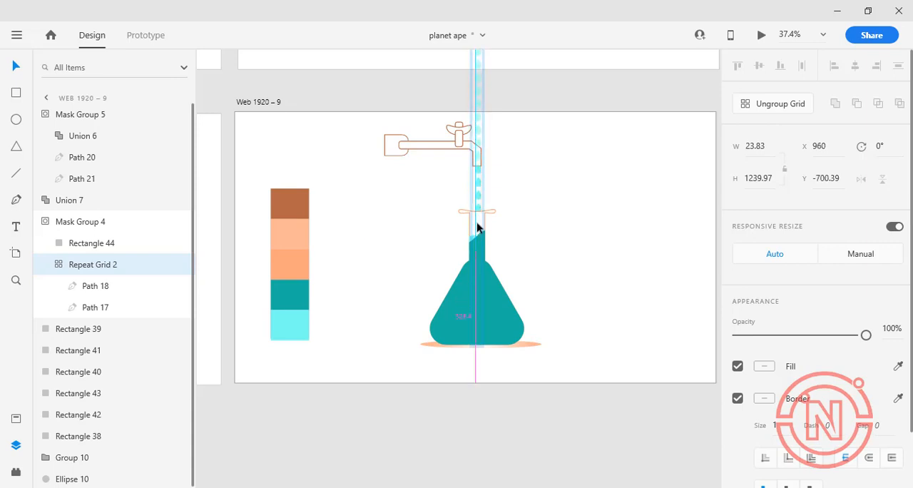
left_click(478, 200)
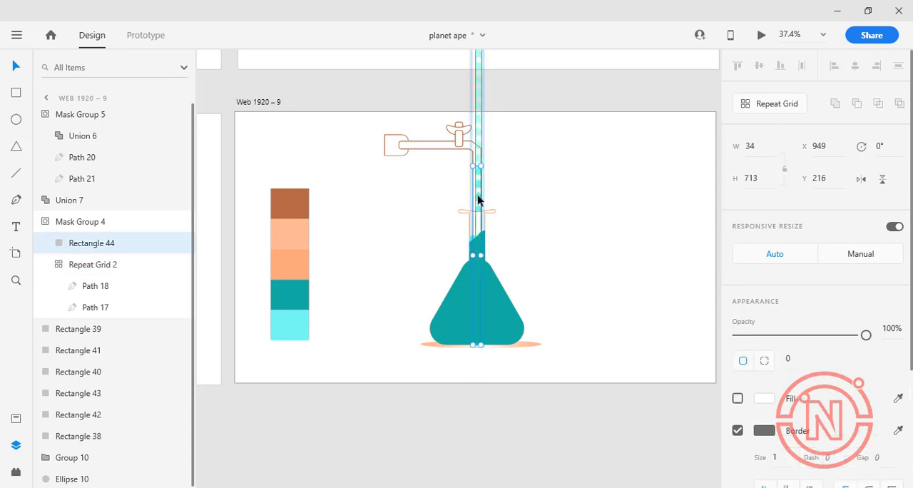
Turn off the white fill of the visible flask outline in the duplicated artboard
left_click(480, 219)
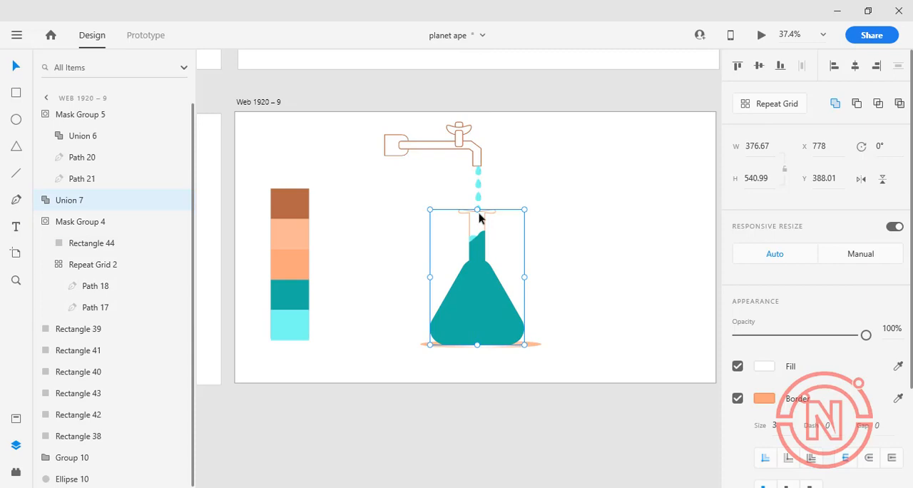
left_click(737, 367)
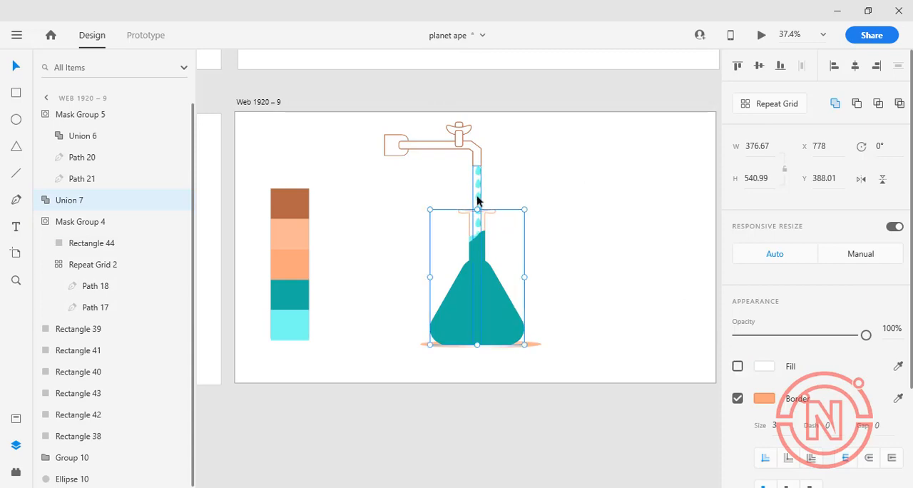
left_click(476, 196, "shift")
Undo the extension and move of the drops repeat grid
key("ctrl+z")
key("ctrl+z")
key("ctrl+z")
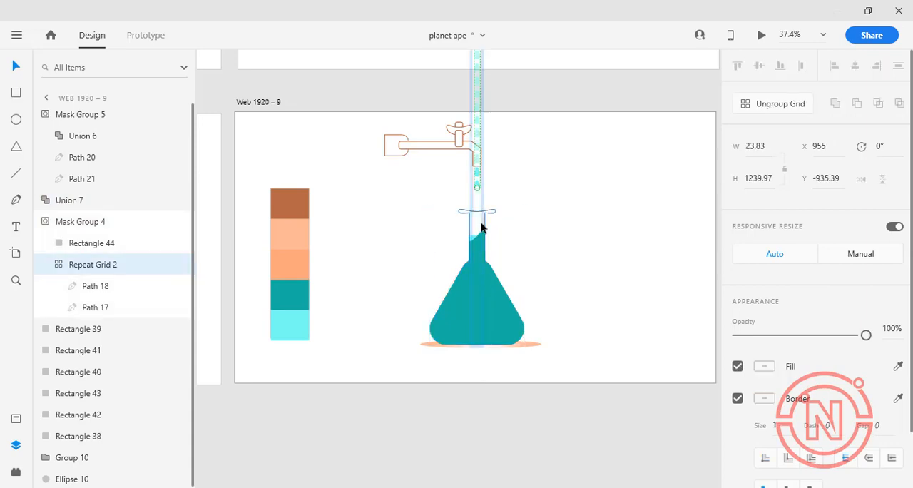
key("ctrl+z")
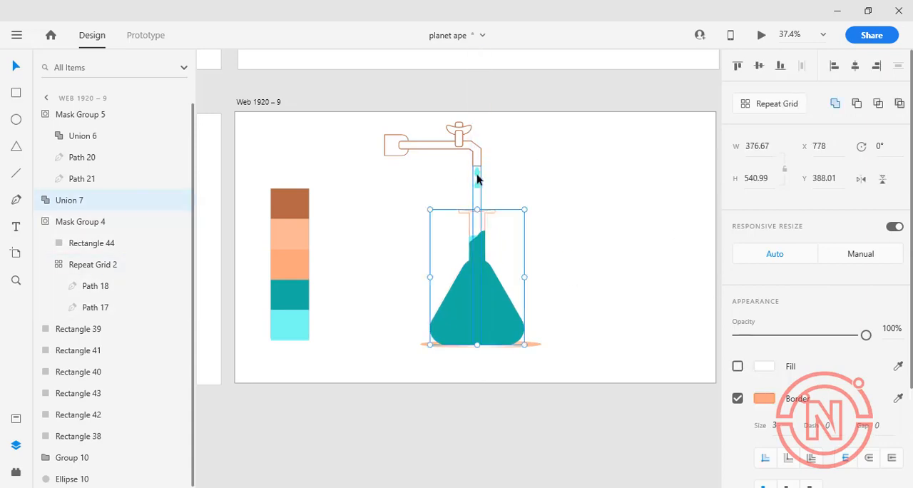
key("ctrl+z")
key("ctrl+shift+z")
key("ctrl+shift+z")
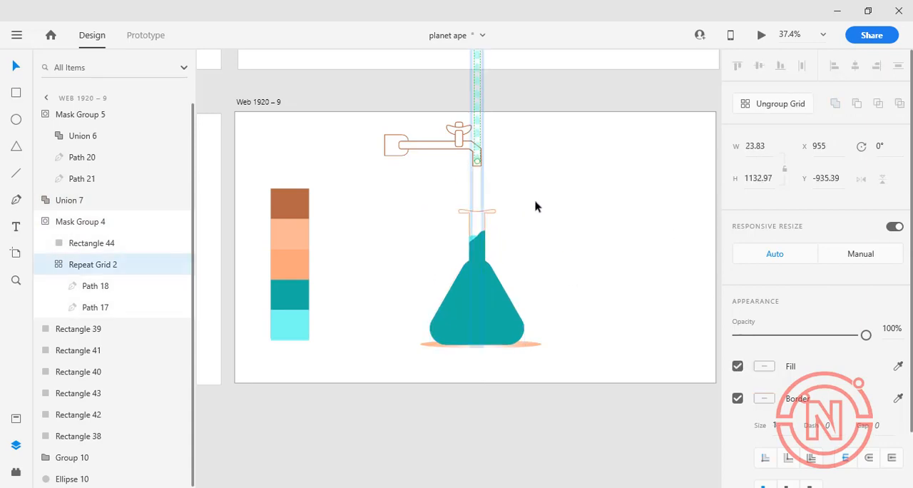
left_click(486, 213)
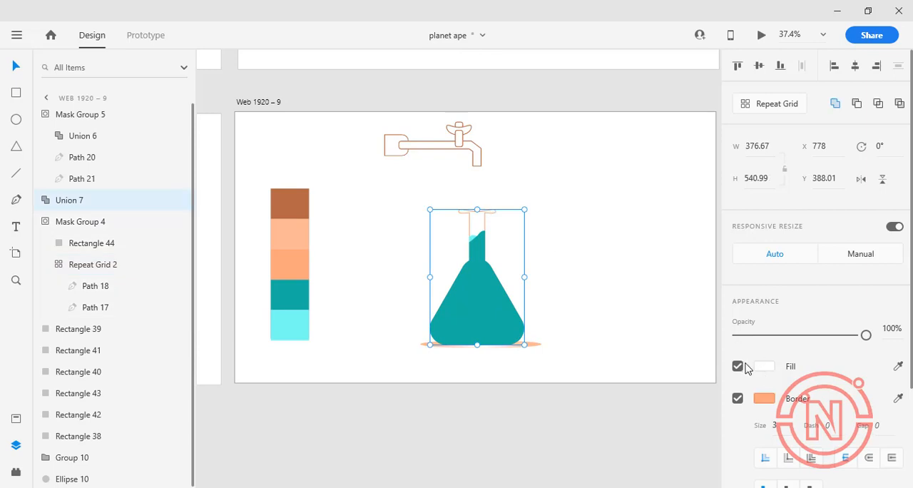
Select the drops repeat grid and nudge it down to Y -813.39 so drops emerge below the tap spout
left_click(49, 272)
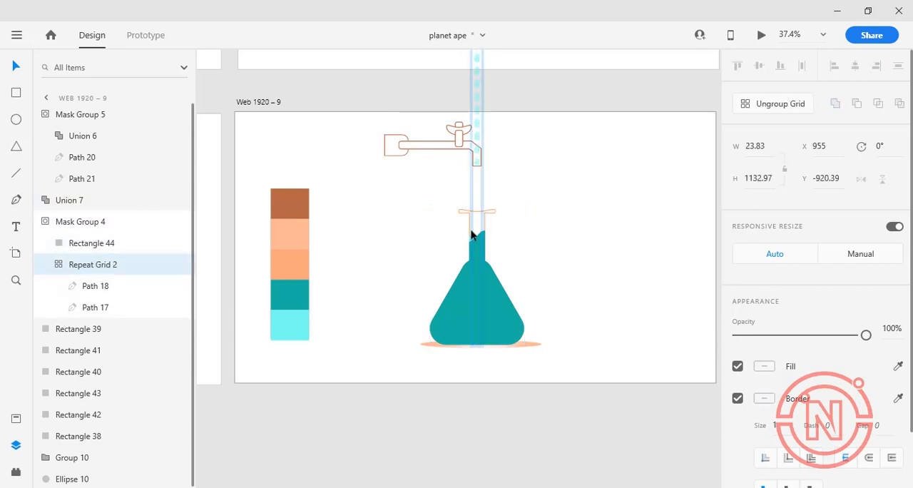
key("Down")
key("Down")
key("Down")
key("Down")
key("Down")
key("Down")
key("Down")
key("Down")
key("Down")
key("Down")
key("Down")
key("Down")
key("Down")
key("Down")
key("Down")
key("Down")
key("Down")
key("Down")
key("Down")
key("Down")
key("Down")
key("Down")
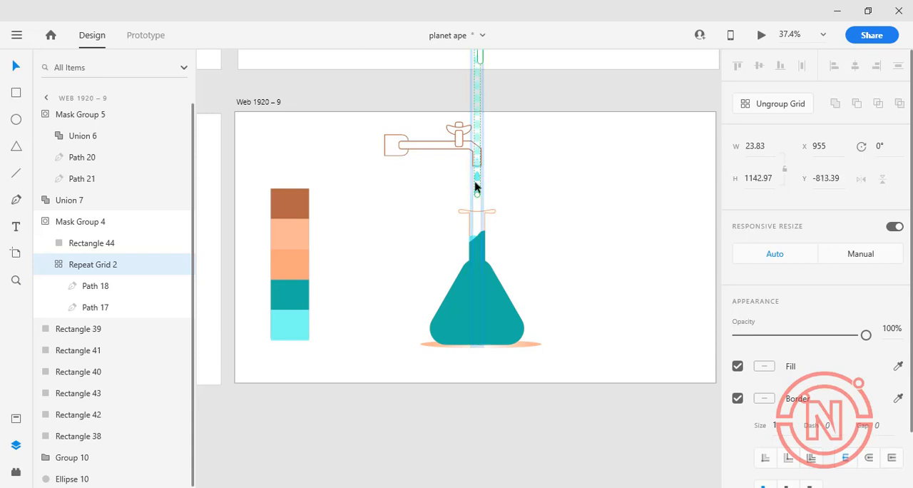
Move the drops repeat grid straight through the flask to below the duplicated artboard, past the end of its mask
left_click_drag(477, 190, 488, 423)
key("ctrl+z")
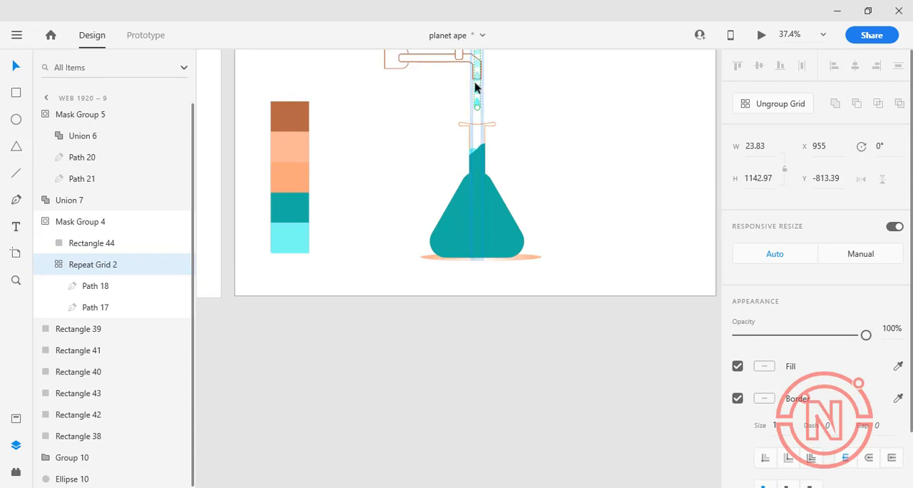
left_click_drag(475, 87, 493, 425)
left_click(525, 107)
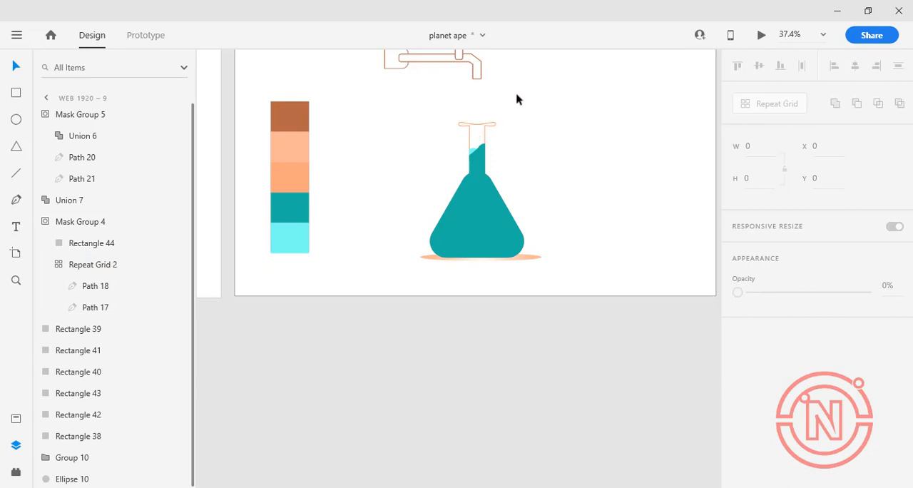
In Prototype mode, link the tap group on Web 1920 – 7 to Web 1920 – 9 with a 3 s Auto-Animate action on Tap
scroll(517, 99, "up", 5)
left_click(150, 33)
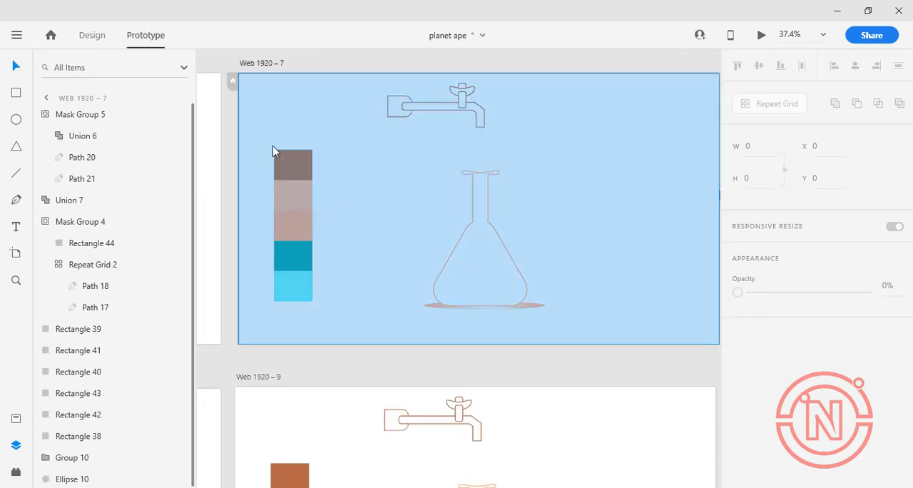
left_click(463, 91)
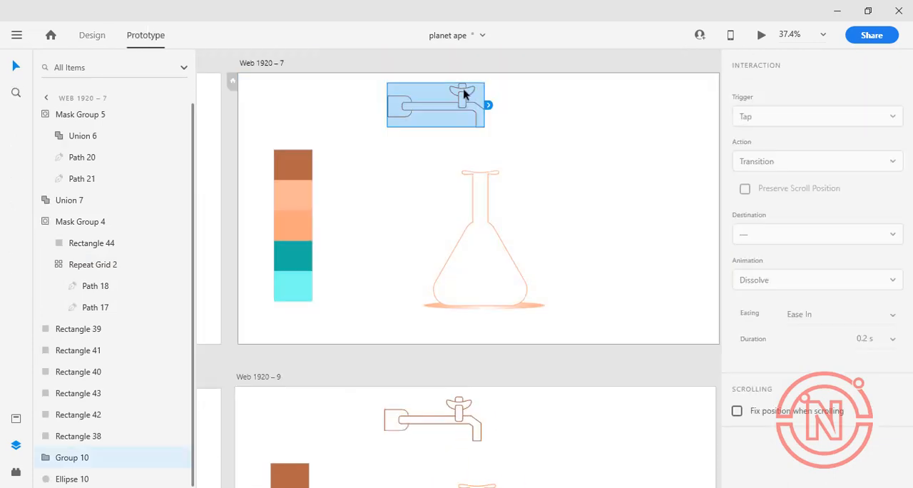
left_click_drag(491, 107, 506, 428)
left_click(799, 163)
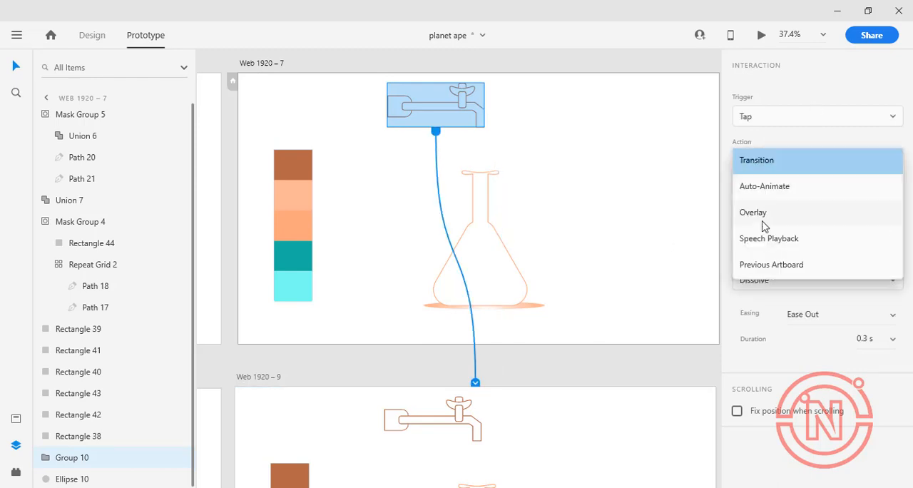
left_click(772, 180)
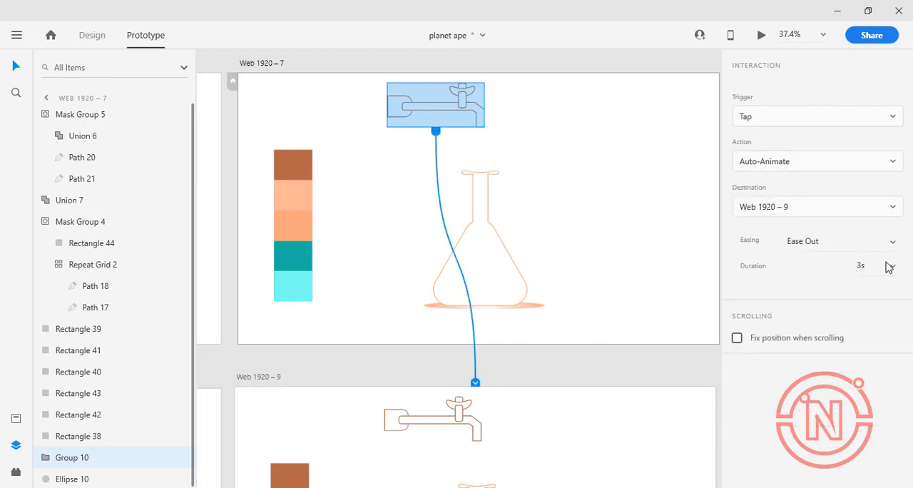
Preview the prototype and trigger the faucet twice to watch the drops fall and the flask fill
left_click(761, 36)
left_click(426, 61)
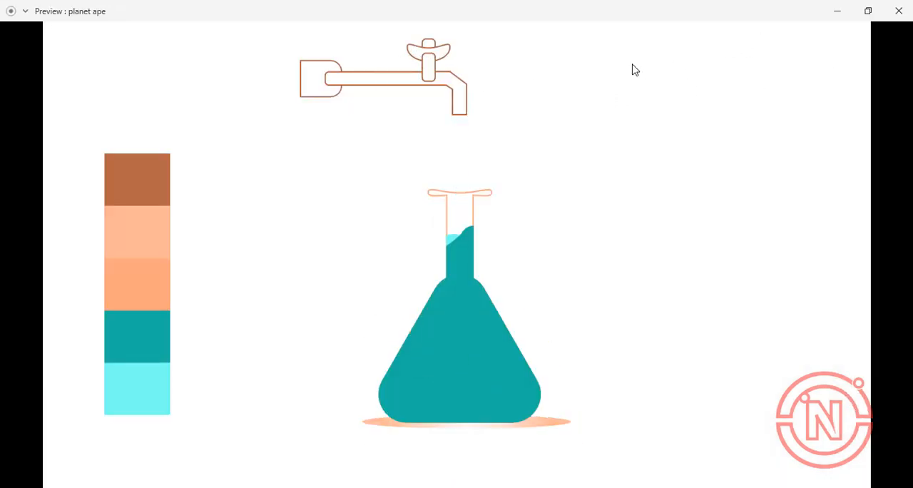
key("Escape")
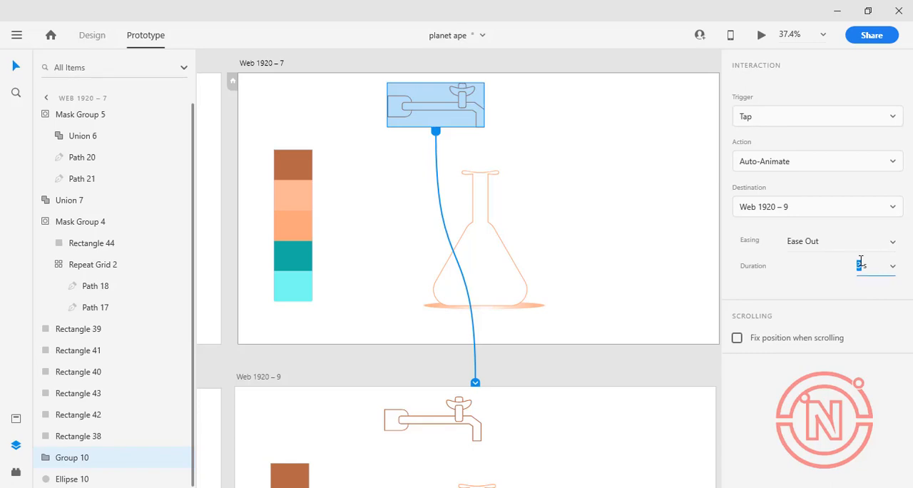
left_click(761, 36)
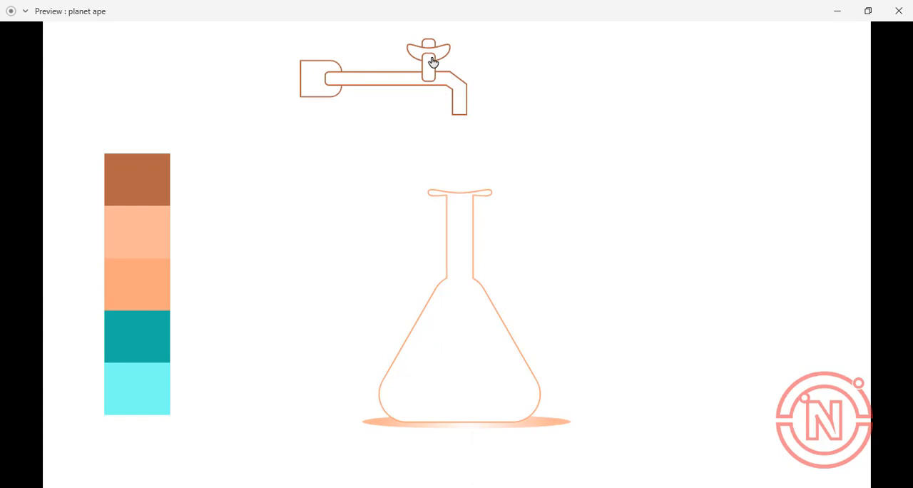
left_click(433, 62)
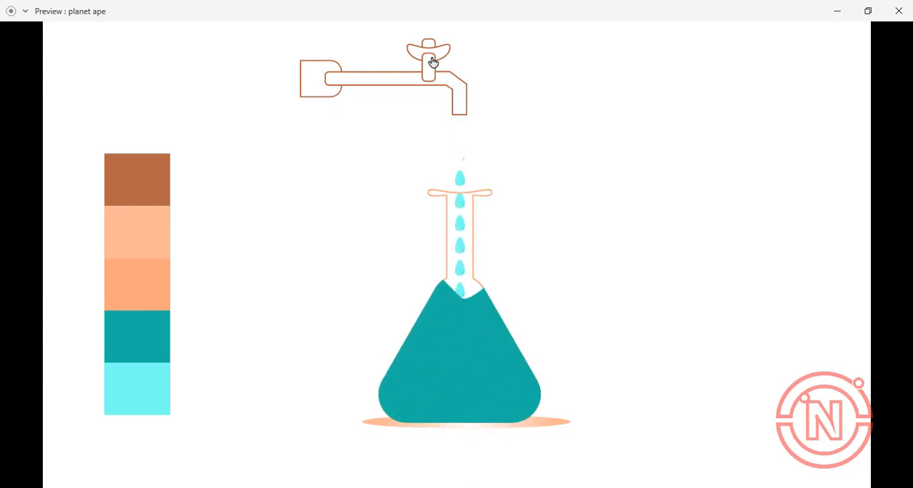
key("Escape")
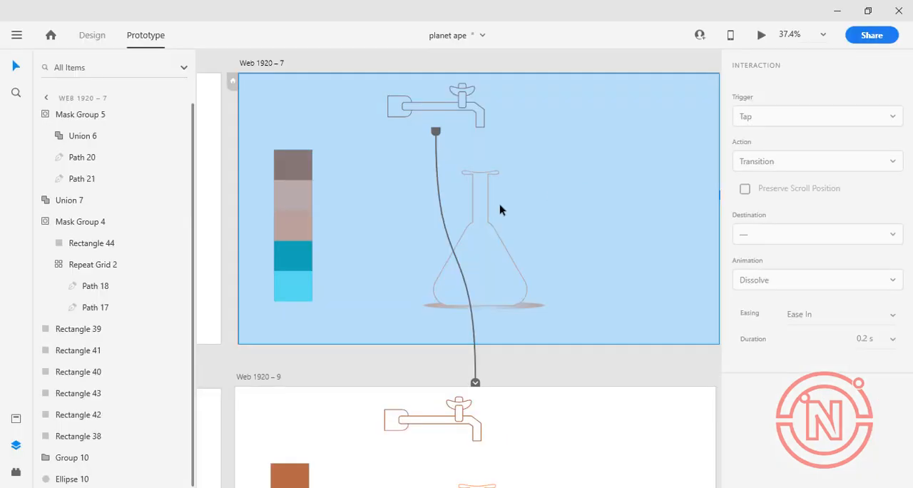
scroll(522, 392, "down", 5)
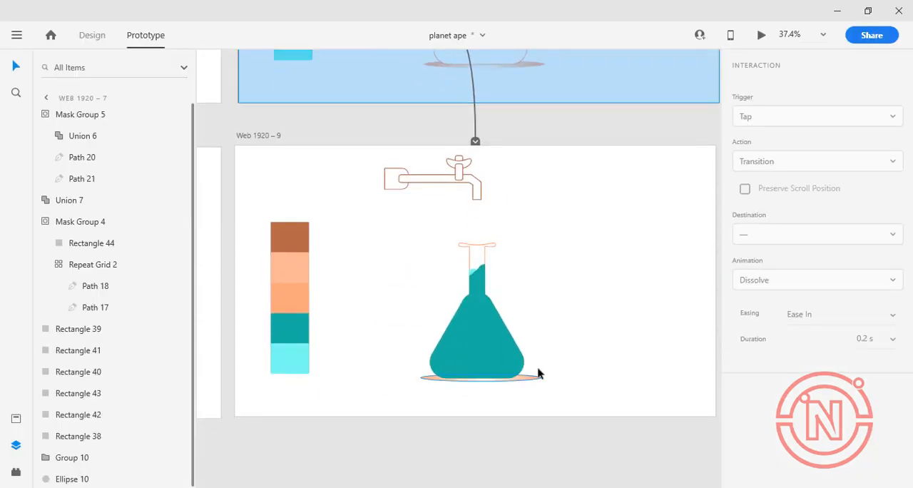
left_click(540, 373)
left_click(100, 37)
scroll(481, 263, "down", 2)
scroll(521, 198, "up", 4)
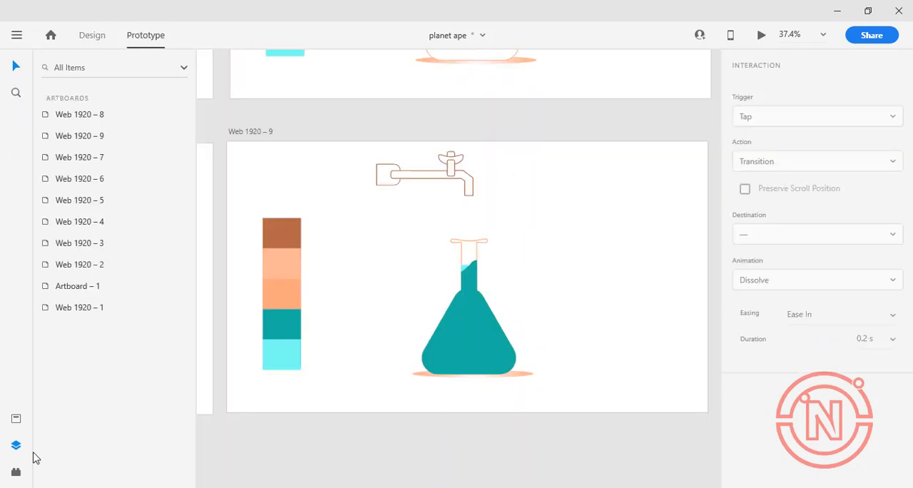
Open the unDraw plugin and search its illustrations for "forest"
left_click(17, 472)
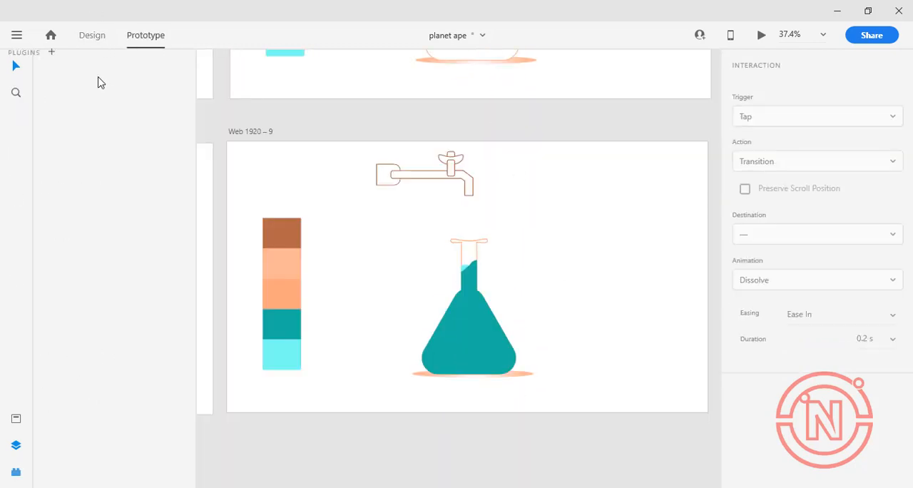
type("f")
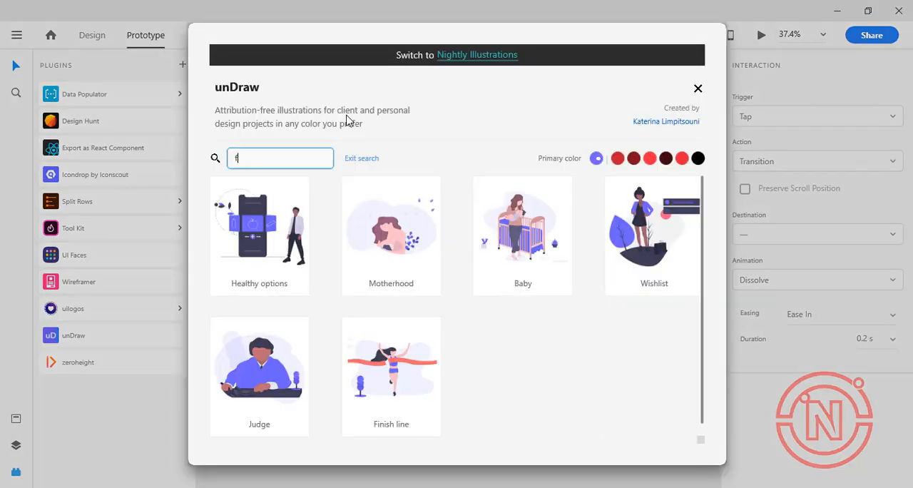
type("orest")
key("Return")
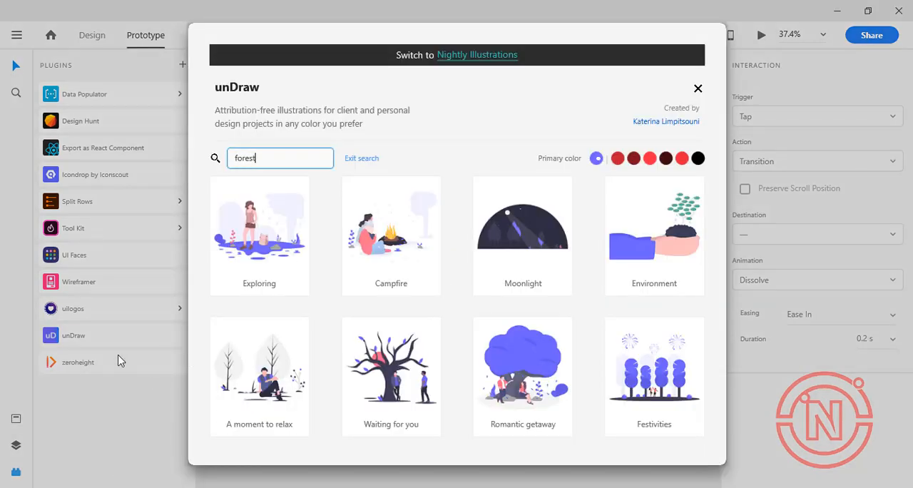
Copy the Moonlight illustration from unDraw and paste it onto the Web 1920 – 7 artboard
left_click(524, 236)
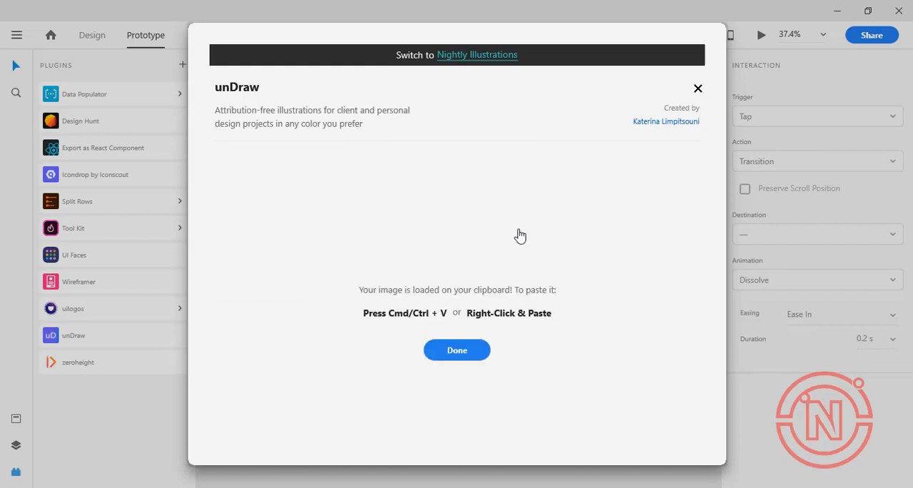
left_click(457, 349)
key("ctrl+v")
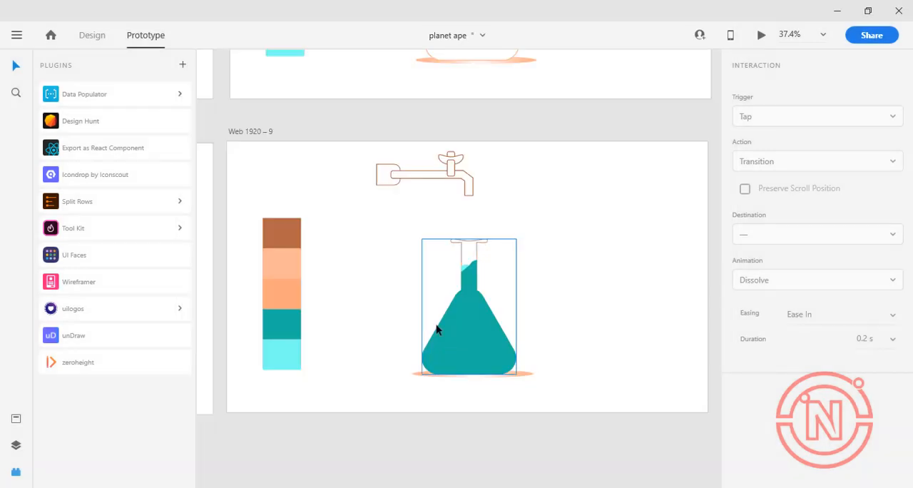
scroll(526, 267, "up", 5)
right_click(593, 218)
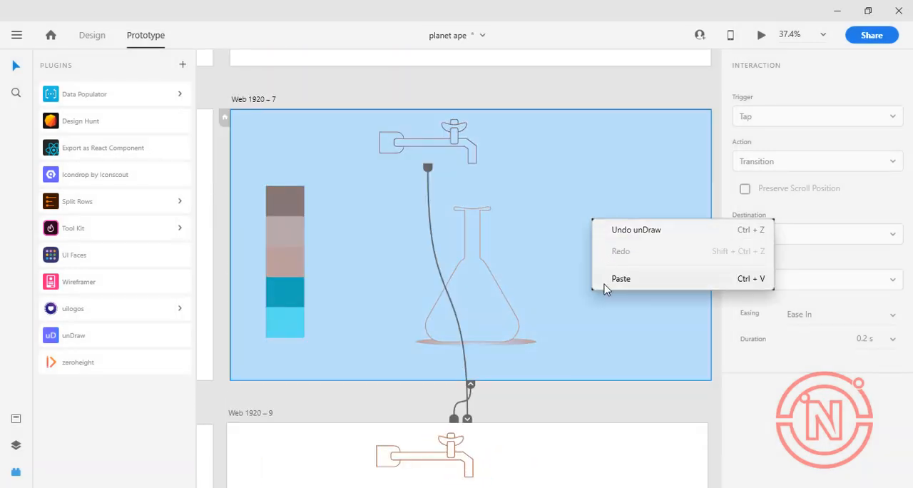
left_click(608, 281)
In Design mode, enlarge the Moonlight illustration to about 2527 × 1254 and centre it over the Web 1920 – 7 artboard
left_click(92, 35)
left_click_drag(599, 307, 564, 356)
left_click_drag(208, 182, 243, 123)
left_click_drag(710, 123, 622, 113)
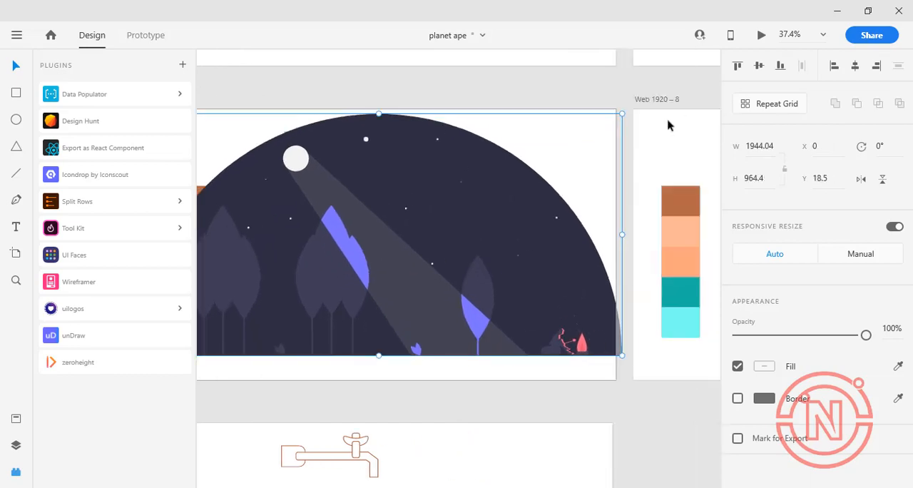
left_click_drag(622, 355, 703, 395)
scroll(339, 159, "down", 5)
left_click_drag(378, 175, 365, 170)
left_click_drag(257, 135, 138, 77)
scroll(456, 307, "up", 3)
left_click_drag(471, 341, 507, 375)
left_click_drag(441, 273, 441, 249)
key("ctrl+z")
left_click_drag(253, 273, 236, 266)
left_click_drag(452, 374, 451, 388)
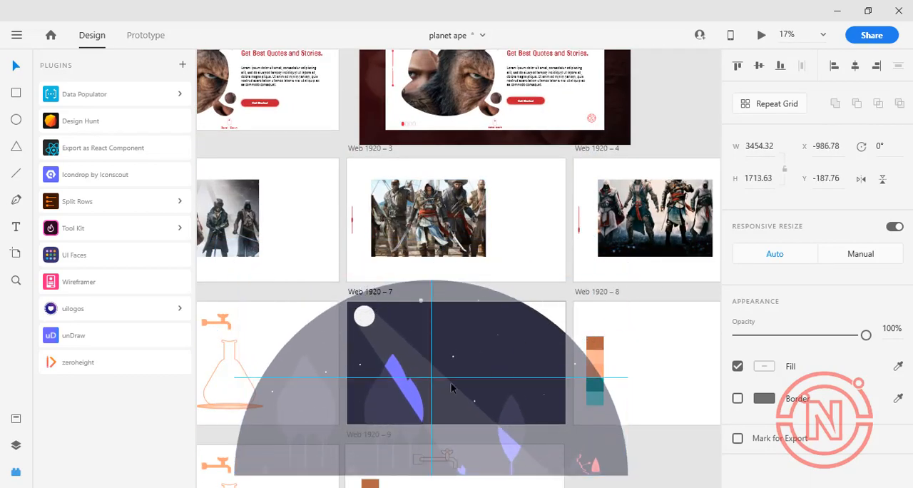
left_click_drag(628, 280, 656, 266)
mouse_move(510, 347)
left_mouse_down()
mouse_move(522, 347)
mouse_move(513, 346)
left_mouse_up()
scroll(513, 347, "down", 1)
left_click_drag(659, 408, 527, 341)
left_click_drag(439, 316, 510, 331)
Draw a rectangle on Web 1920 – 7, size it to 1920 × 1080 and align it to the artboard at X 0, Y 0
left_click(16, 93)
left_click_drag(371, 259, 532, 311)
left_click(15, 66)
left_click(370, 225)
left_click(759, 146)
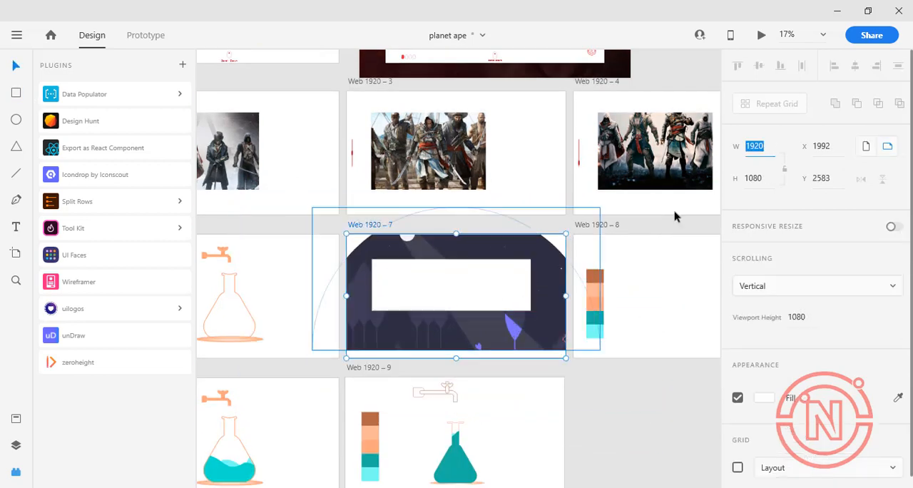
left_click(493, 279)
left_click(759, 146)
type("1920")
left_click(759, 180)
type("1080")
key("Return")
left_click_drag(441, 302, 419, 278)
mouse_move(426, 280)
left_mouse_down()
mouse_move(445, 287)
mouse_move(429, 274)
left_mouse_up()
Send the full-artboard rectangle to the back and give it the illustration's dark navy fill without a border
key("ctrl+shift+[")
left_click(898, 398)
left_click(536, 253)
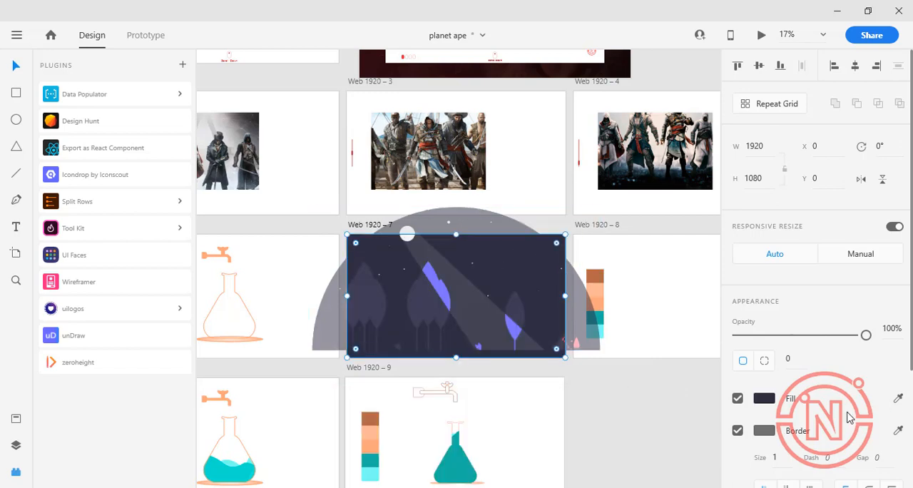
left_click(738, 430)
Send the Moonlight illustration to the back, behind the tap, flask and colour swatches
key("ctrl+g")
left_click(529, 291)
key("ctrl+shift+[")
Turn off the white fills of the flask outline and the tap on Web 1920 – 7
left_click(457, 314)
left_click(738, 366)
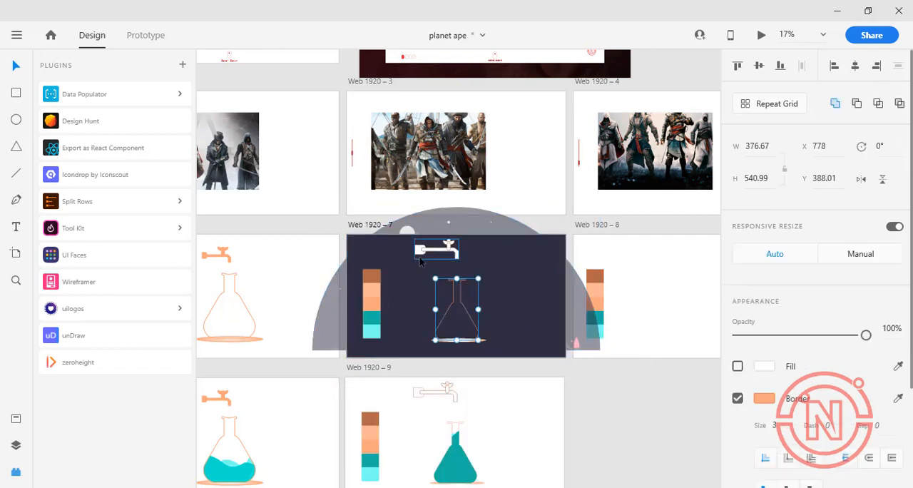
left_click(419, 257)
left_click(738, 366)
Send the navy background rectangle to the back, behind the Moonlight illustration
scroll(443, 313, "up", 3)
left_click(485, 246)
key("ctrl+shift+[")
key("Escape")
Preview the Web 1920 – 7 artboard with its night-forest background, and minimise the preview window
left_click(466, 264)
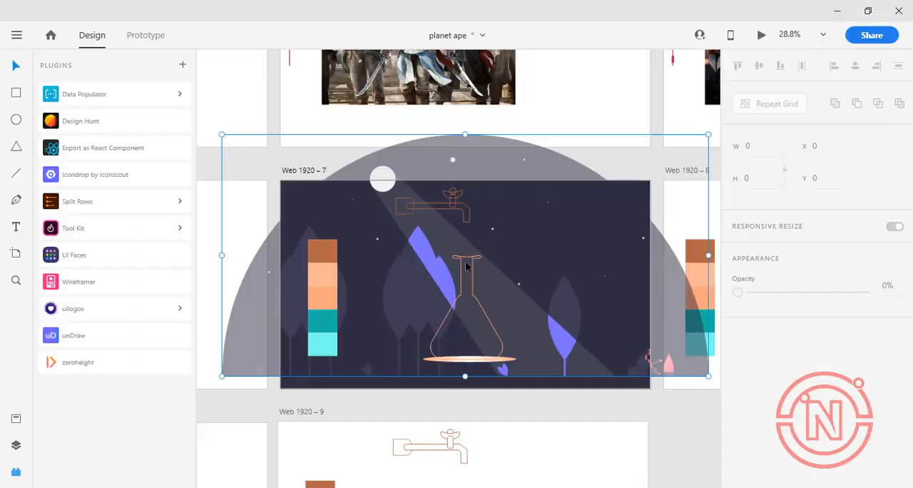
key("ctrl+Return")
left_click(844, 14)
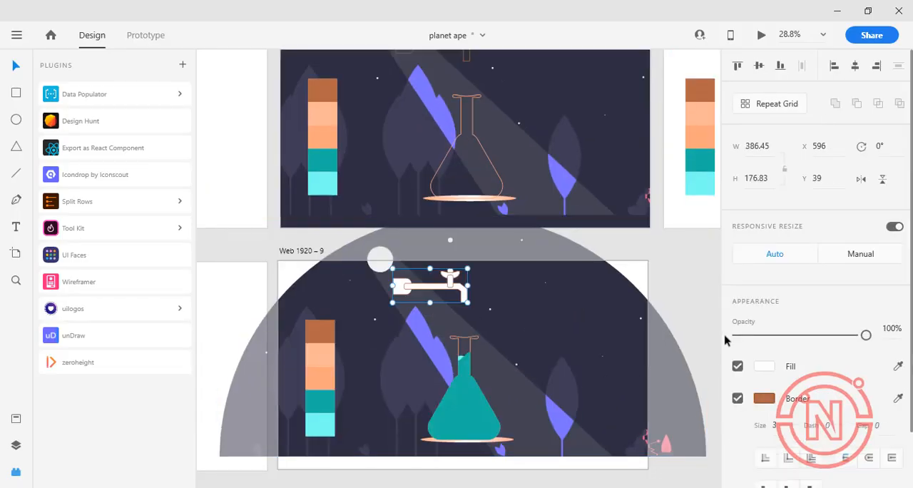
Turn off the tap's white fill on Web 1920 – 9 and delete the colour swatches from both artboards
left_click(738, 366)
left_click(325, 180)
left_click(332, 109, "shift")
key("Delete")
left_click(321, 332)
left_click(322, 378, "shift")
left_click(322, 424, "shift")
key("Delete")
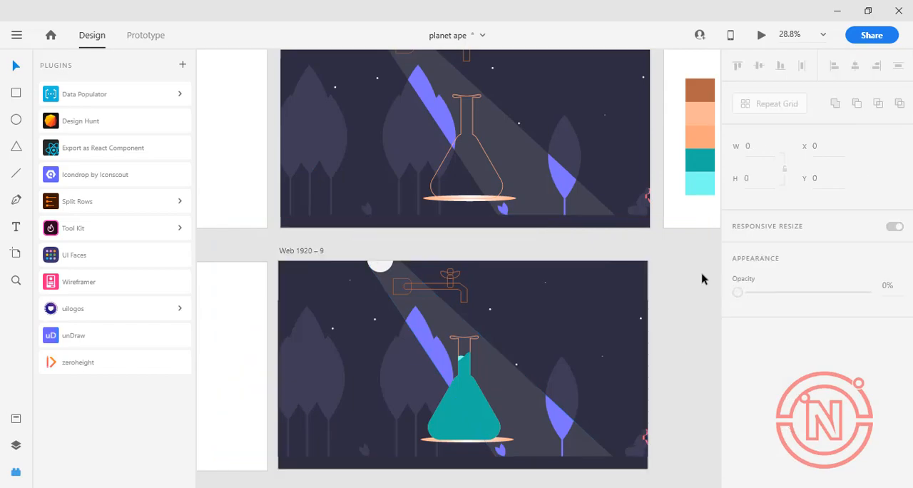
Preview the finished prototype, triggering the tap to play the flask-filling animation over the forest background
scroll(703, 277, "up", 2)
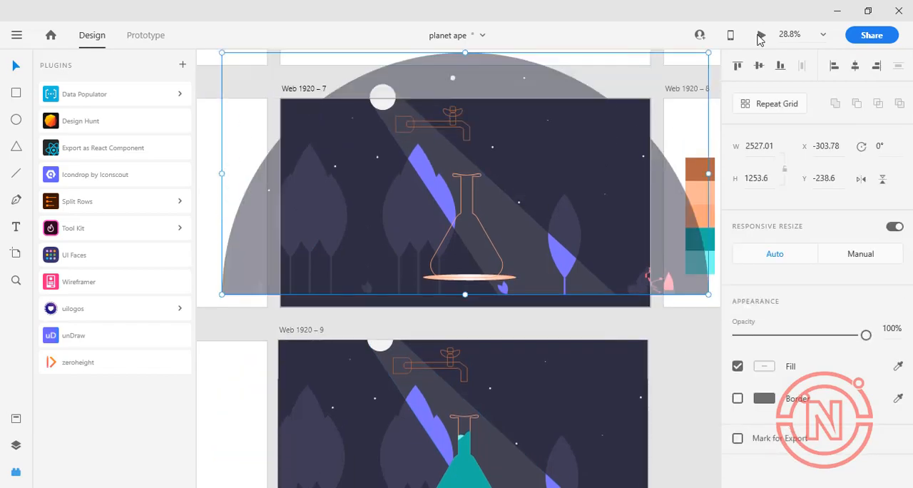
left_click(760, 40)
left_click(443, 55)
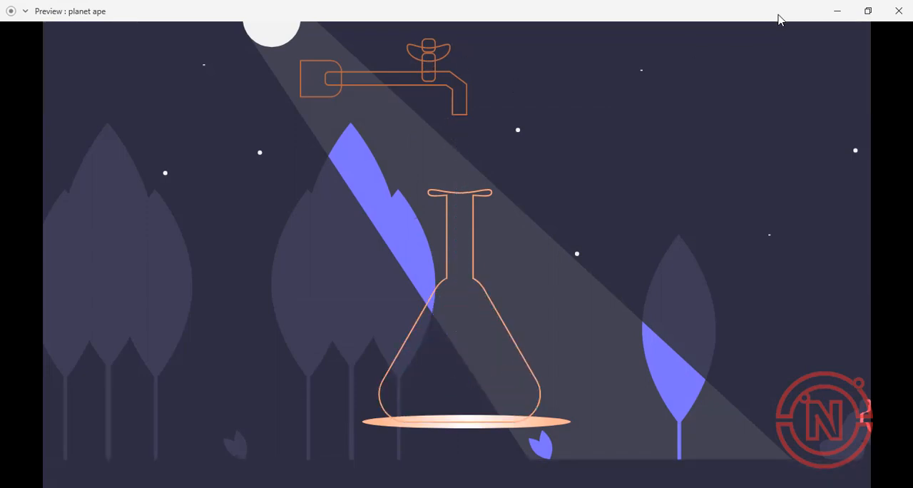
left_click(432, 49)
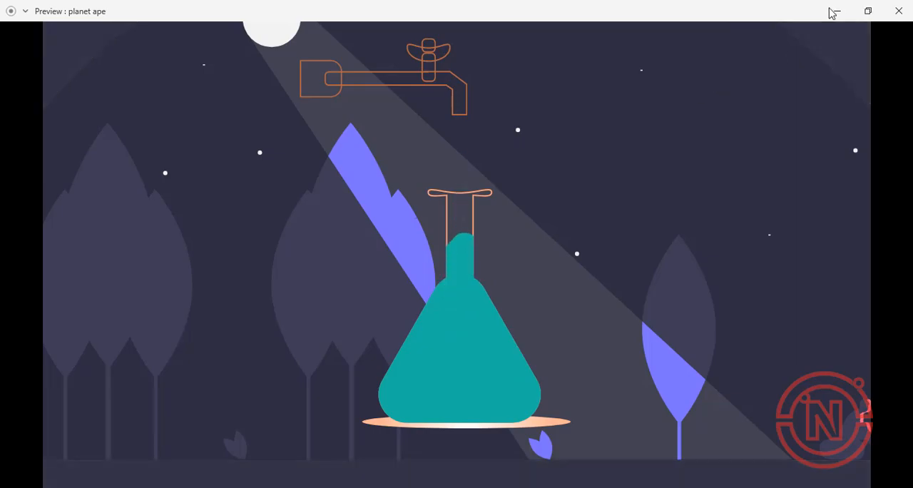
left_click(837, 10)
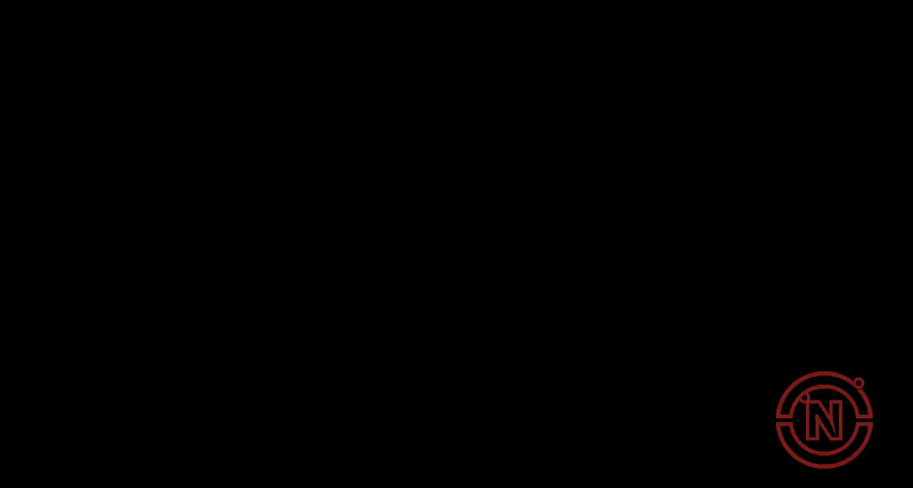